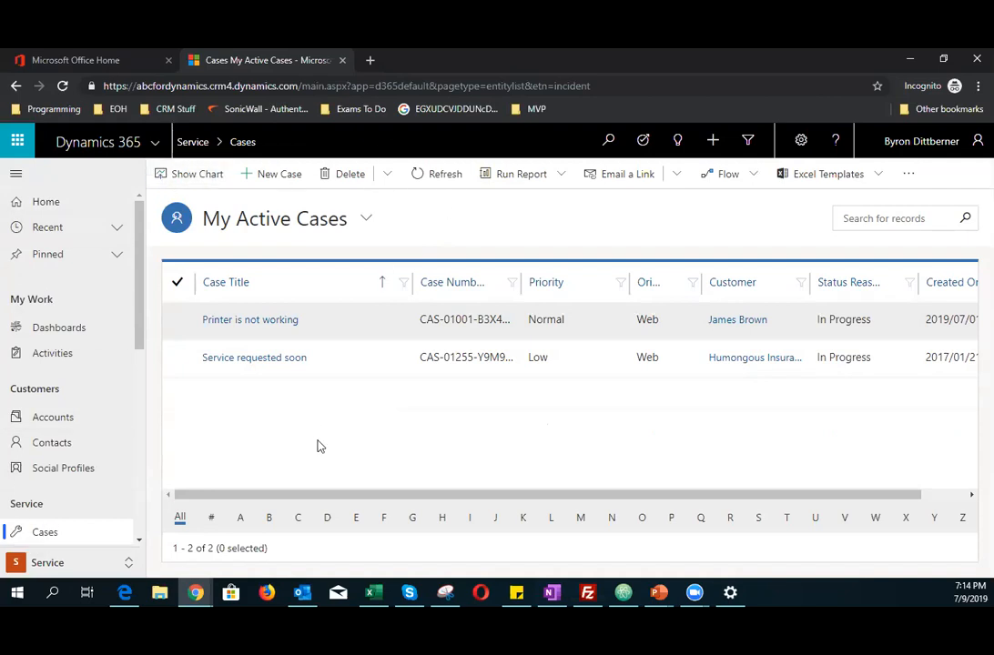
# Step: Switch between the Sales, Service and Marketing areas and return to the Service dashboard
pyautogui.click(75, 563)
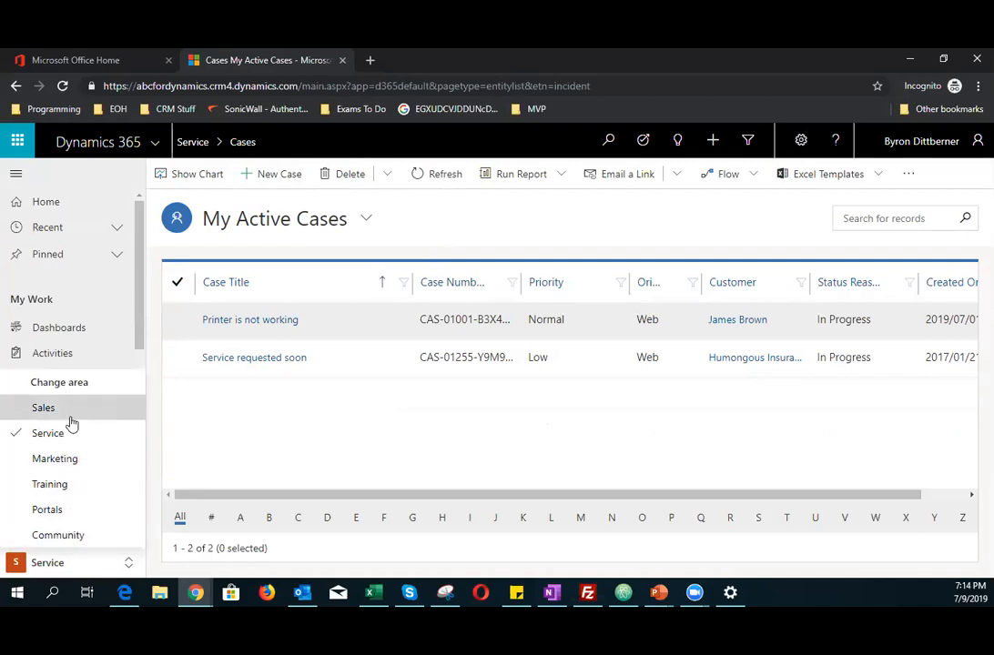
pyautogui.click(68, 411)
pyautogui.click(43, 566)
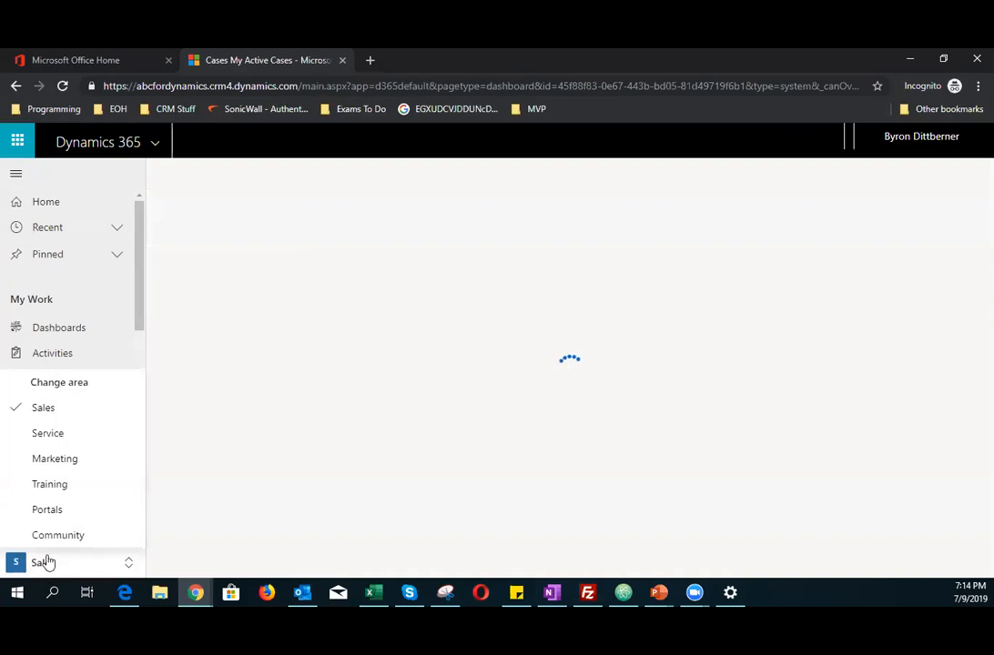
pyautogui.click(50, 434)
pyautogui.click(47, 564)
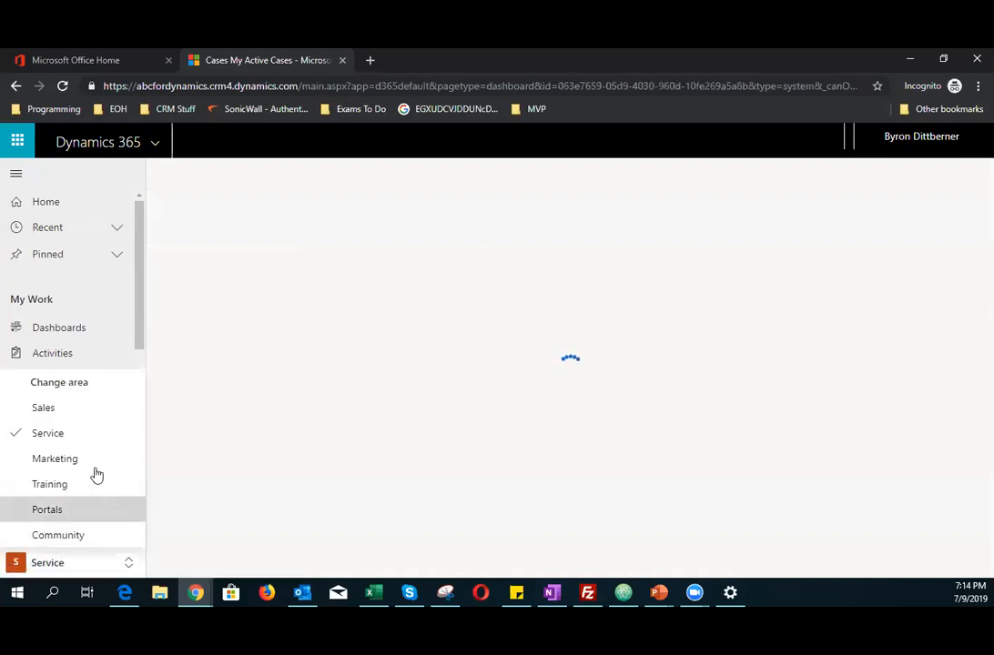
pyautogui.click(96, 460)
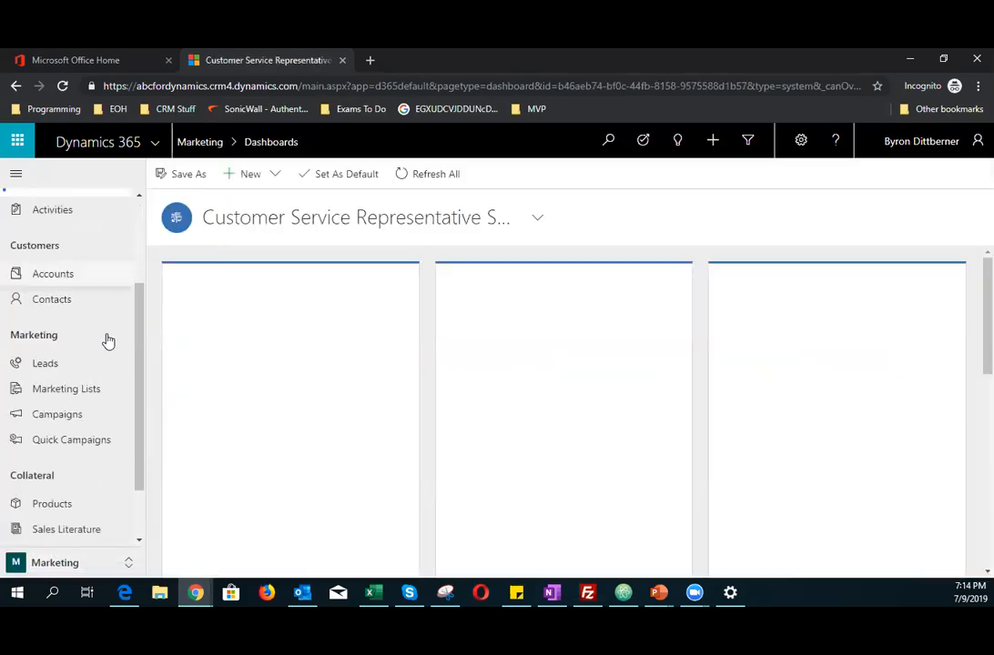
pyautogui.scroll(-3, 106, 340)
pyautogui.scroll(5, 60, 504)
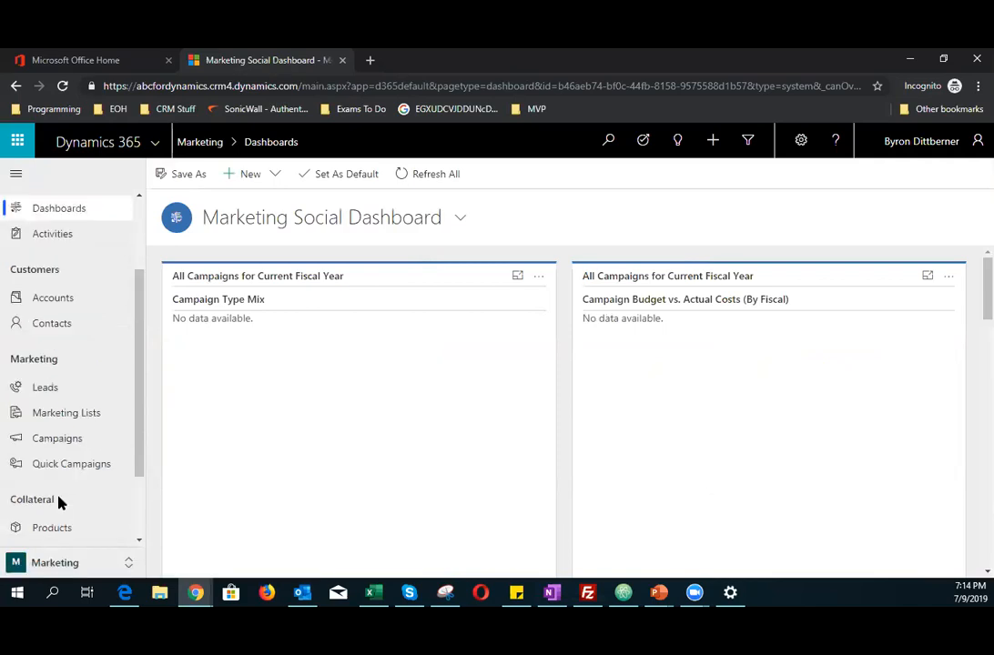
pyautogui.click(60, 565)
pyautogui.click(71, 440)
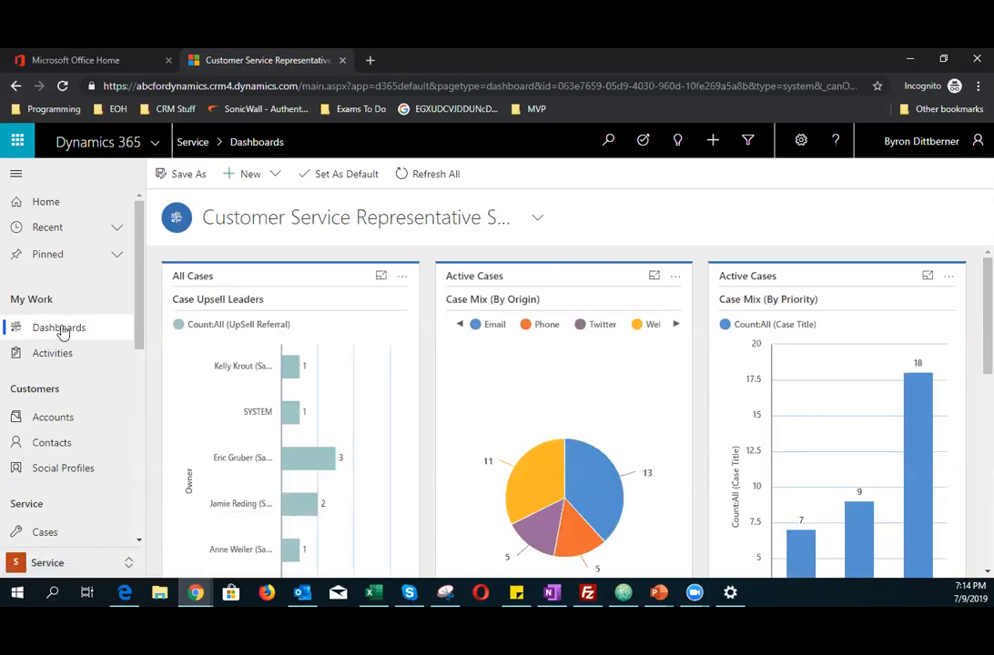
pyautogui.click(53, 562)
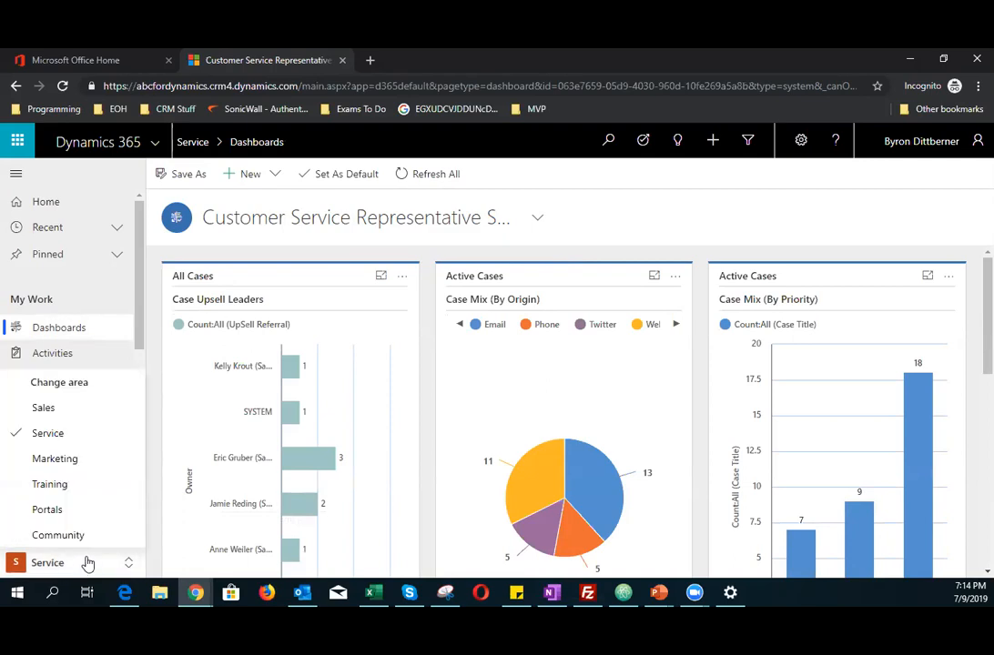
pyautogui.click(68, 563)
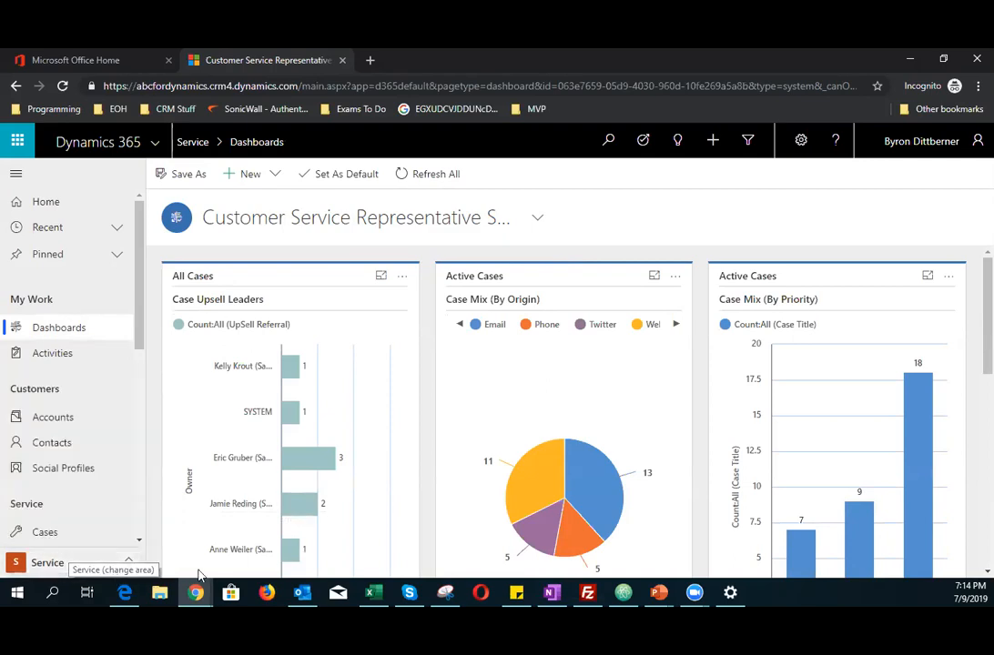
# Step: Open Advanced Settings and go to the Solutions list
pyautogui.click(802, 144)
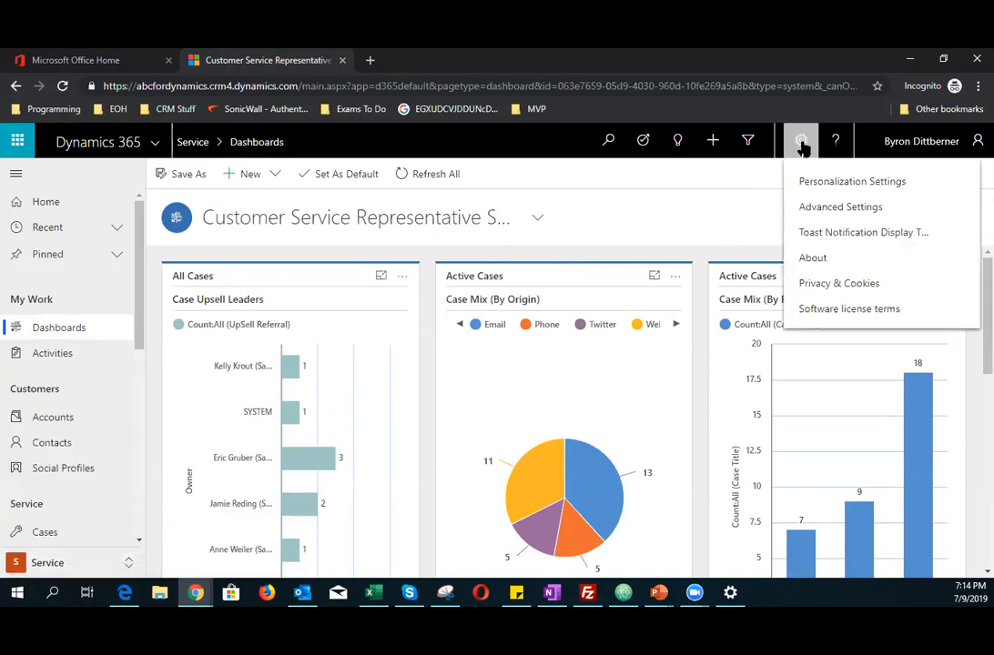
pyautogui.click(827, 209)
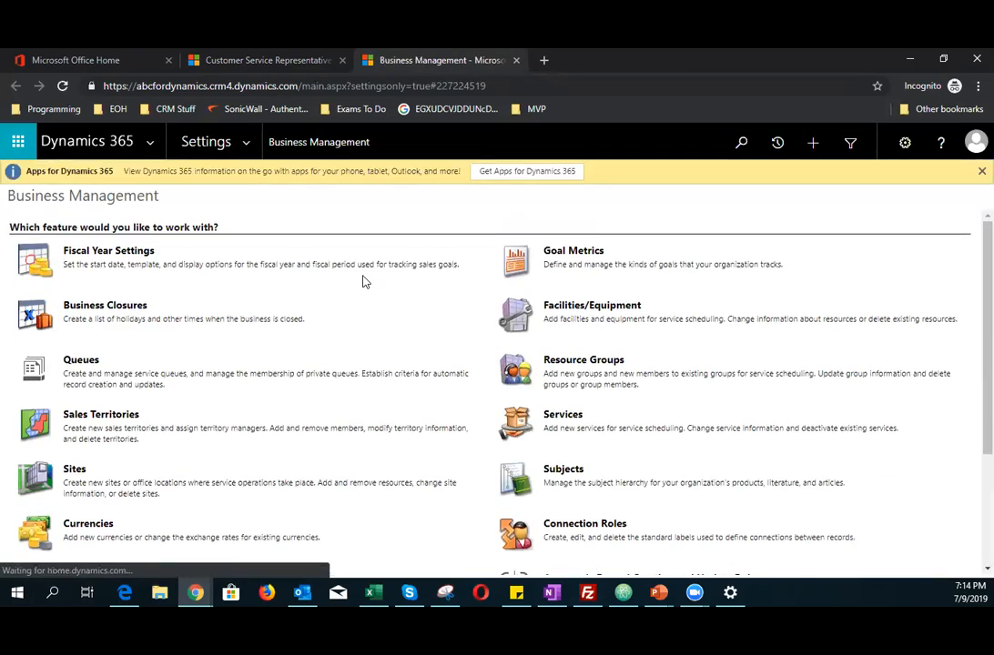
pyautogui.click(246, 145)
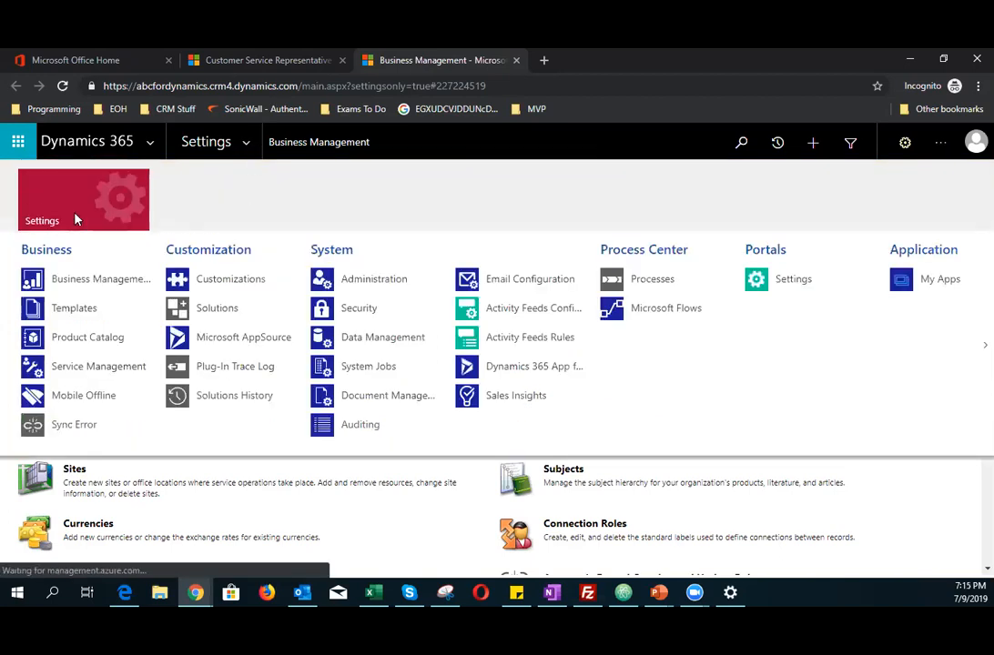
pyautogui.click(243, 315)
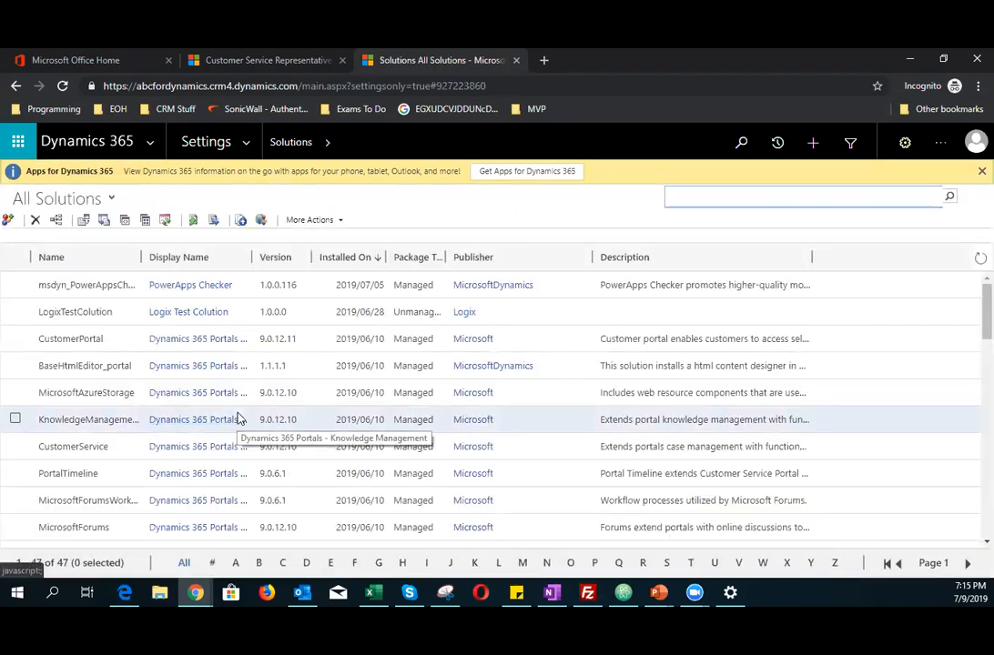
# Step: Open Customize the System from the Customizations settings
pyautogui.click(244, 144)
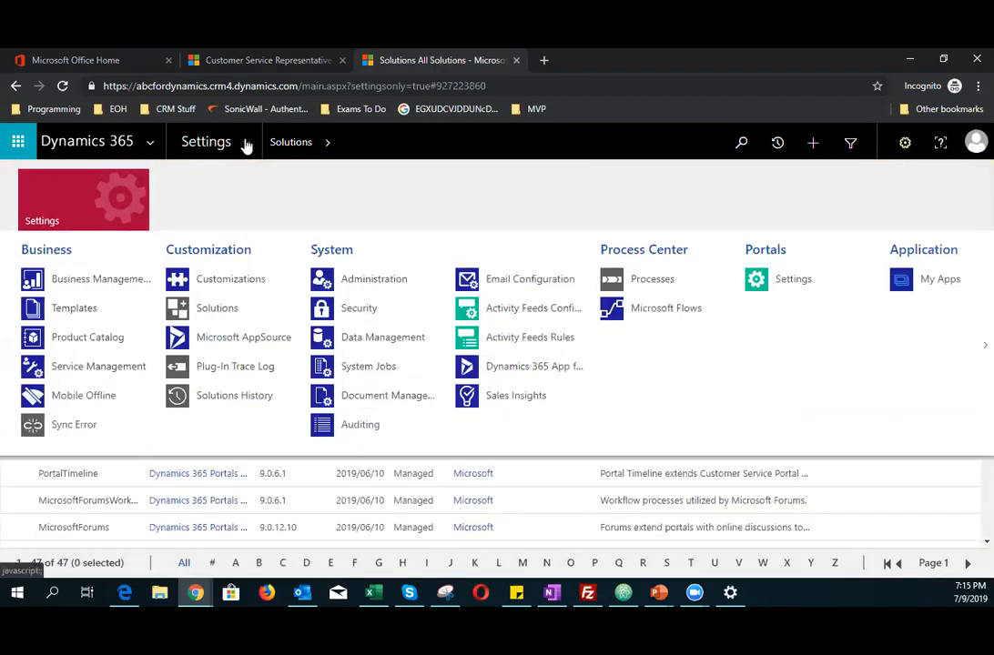
pyautogui.click(228, 282)
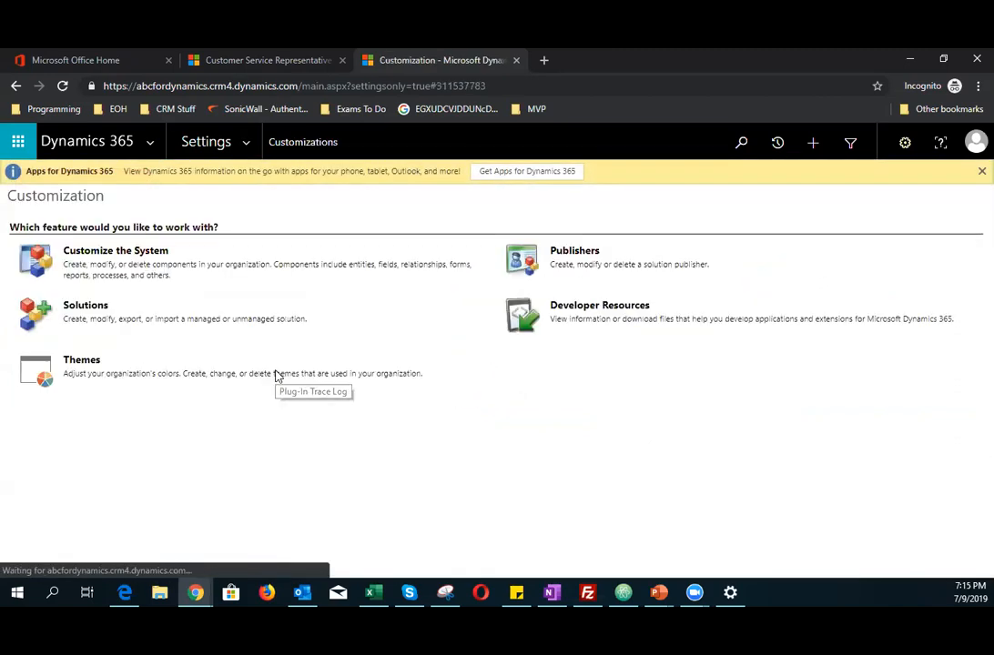
pyautogui.click(146, 251)
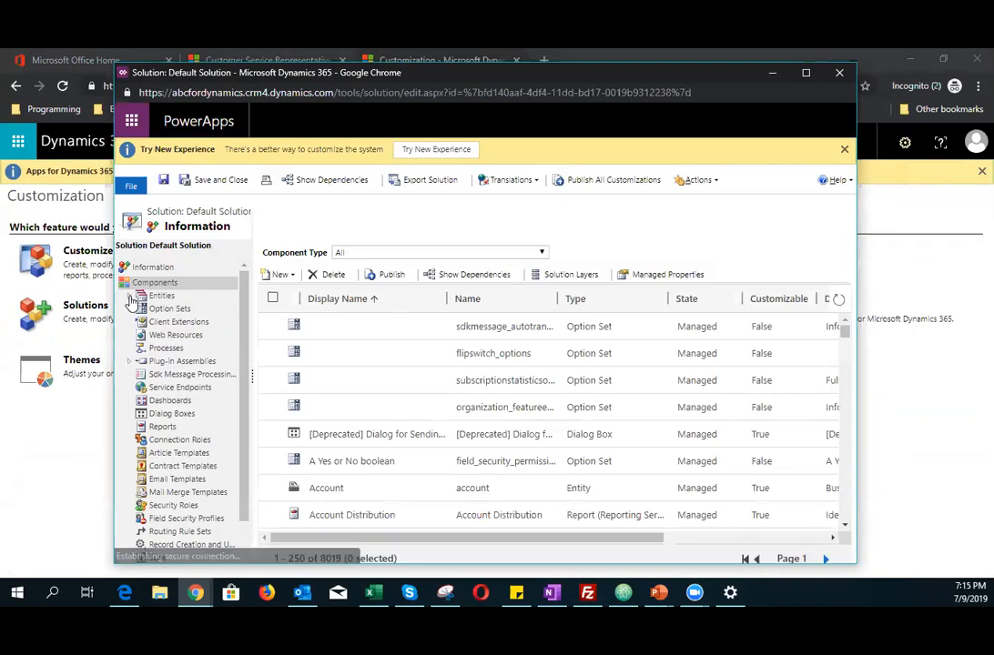
# Step: Expand the Contact entity in the default solution and open its Fields list
pyautogui.scroll(-5, 178, 346)
pyautogui.scroll(-5, 172, 346)
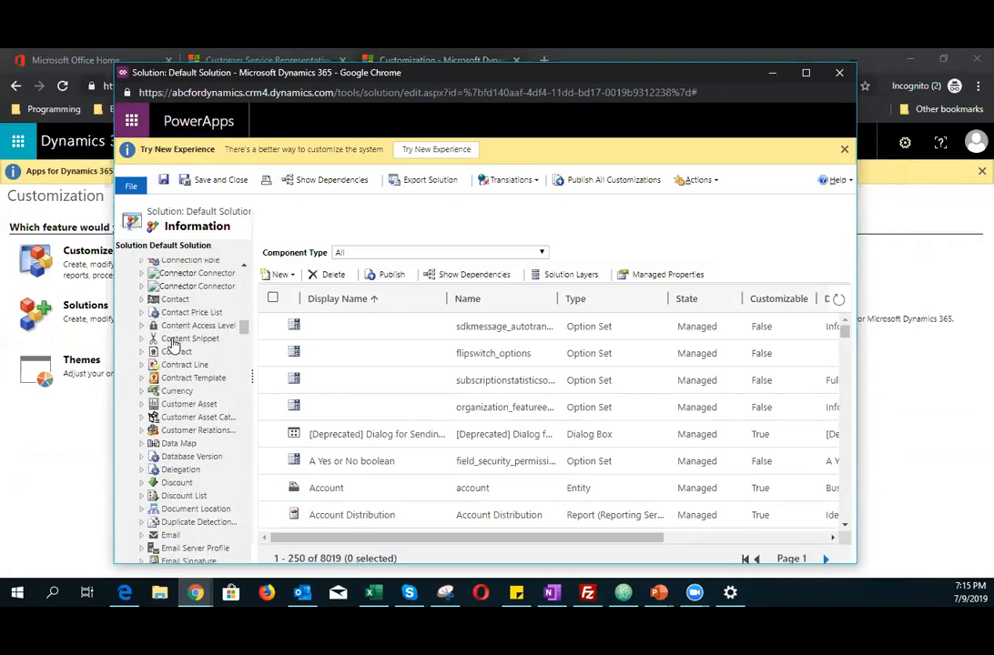
pyautogui.click(171, 302)
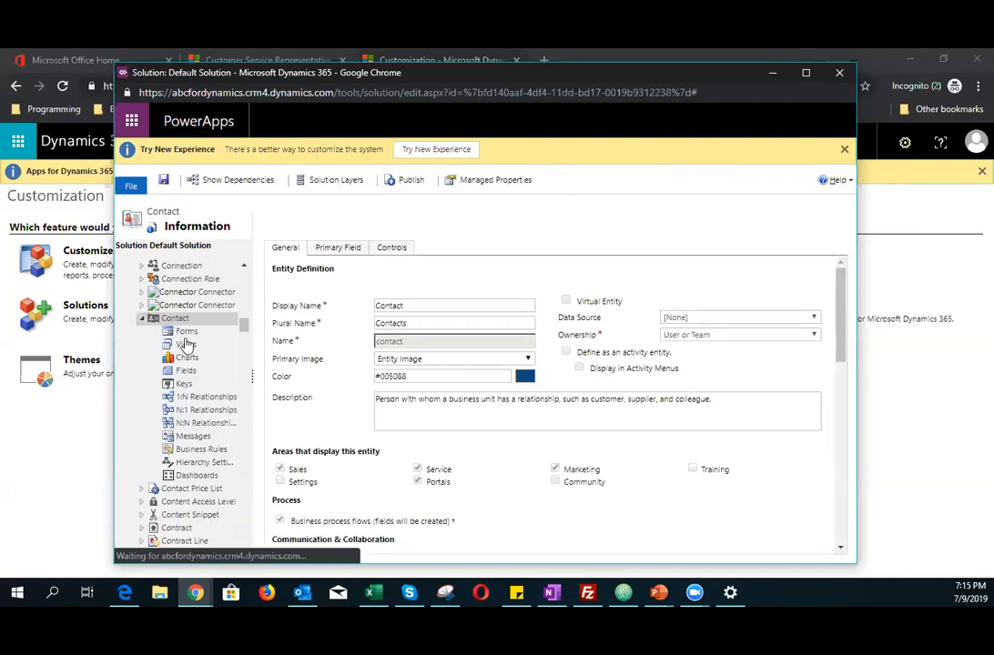
pyautogui.click(184, 371)
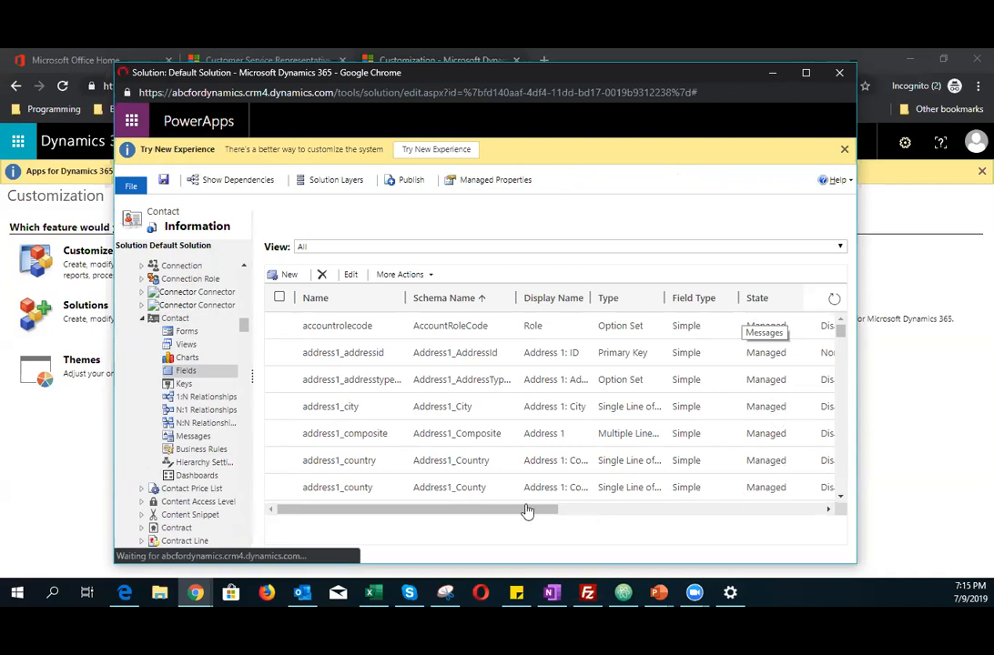
# Step: Browse the Contact field columns and switch the fields view to Customizable
pyautogui.moveTo(546, 518); pyautogui.dragTo(736, 519)
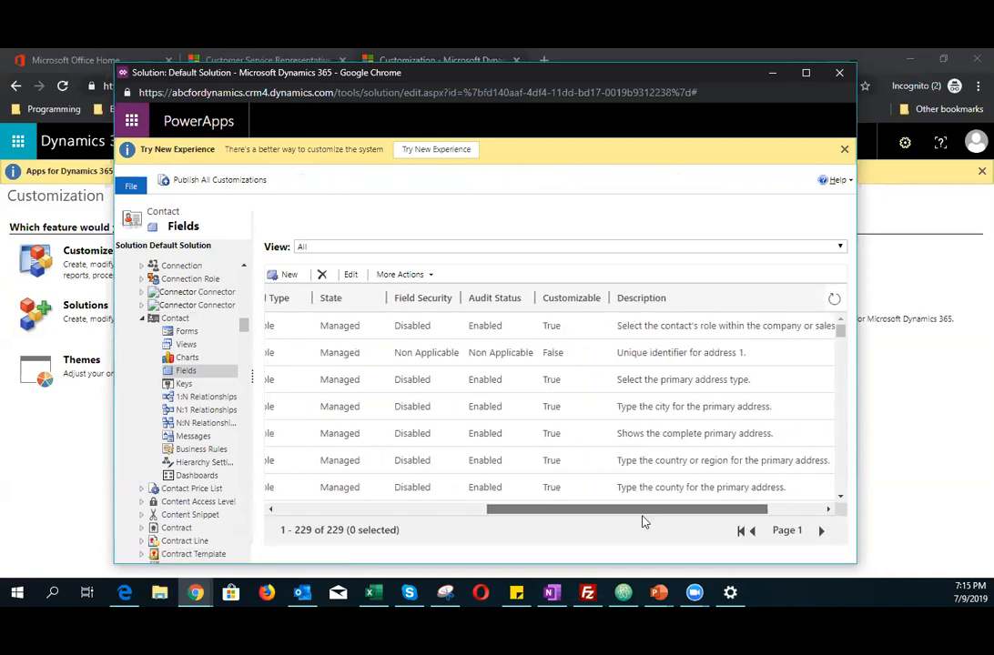
pyautogui.moveTo(642, 518); pyautogui.dragTo(497, 511)
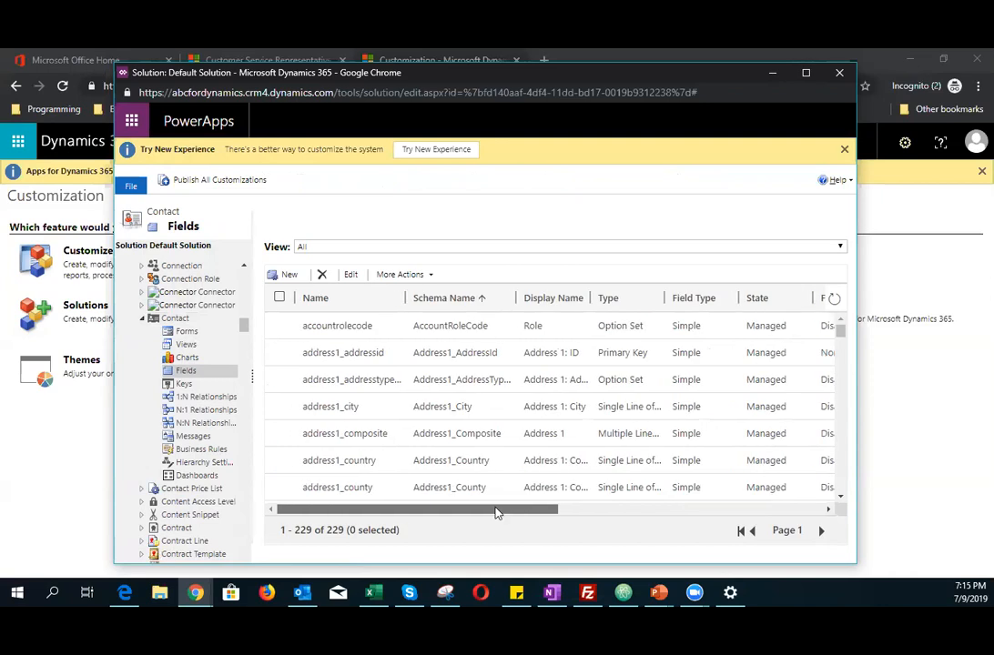
pyautogui.click(393, 251)
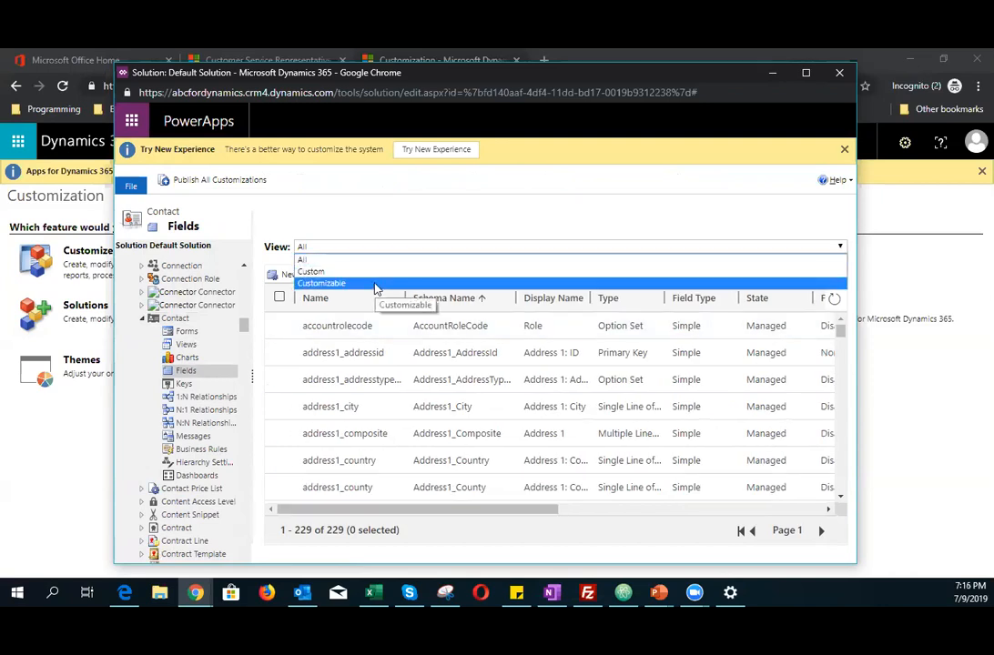
pyautogui.click(377, 284)
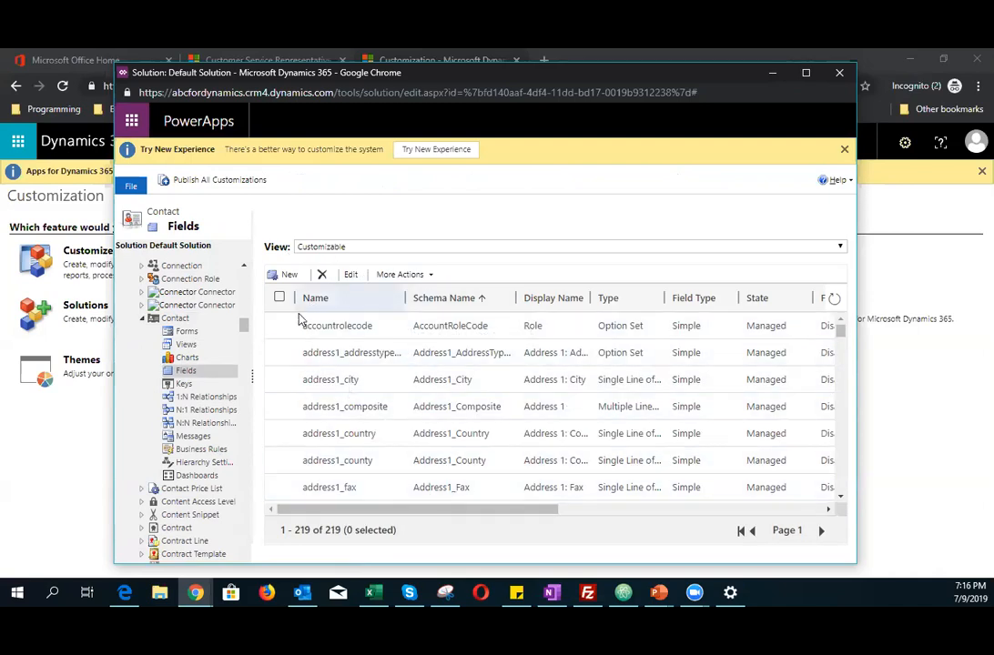
pyautogui.moveTo(311, 515)
pyautogui.mouseDown()
pyautogui.moveTo(483, 512)
pyautogui.moveTo(303, 508)
pyautogui.mouseUp()
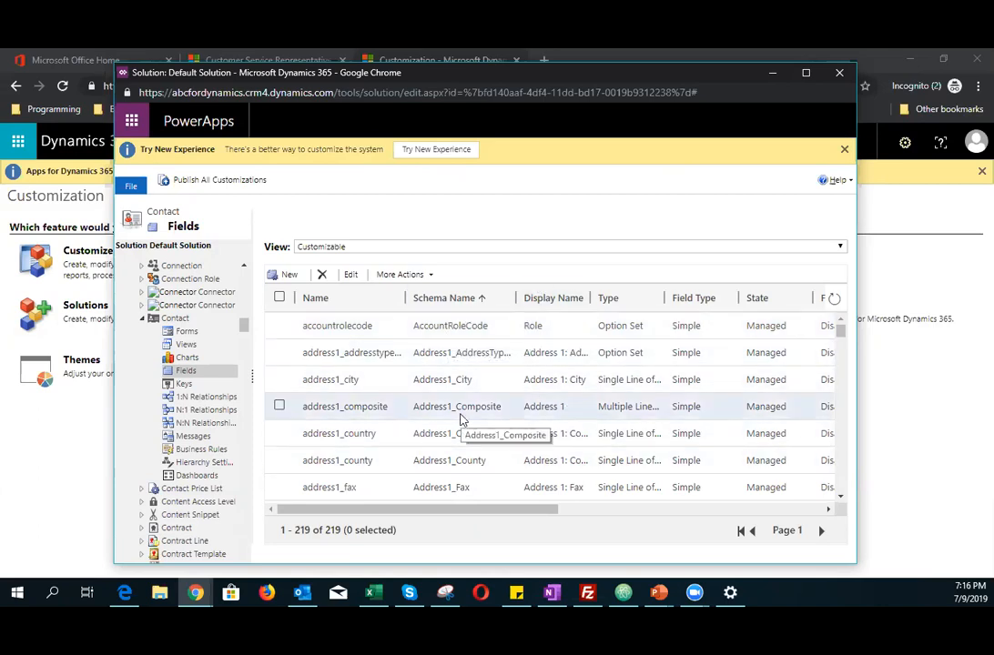
# Step: Create a new Contact field with display name Test Field and description "This is a test field", and save it
pyautogui.click(285, 275)
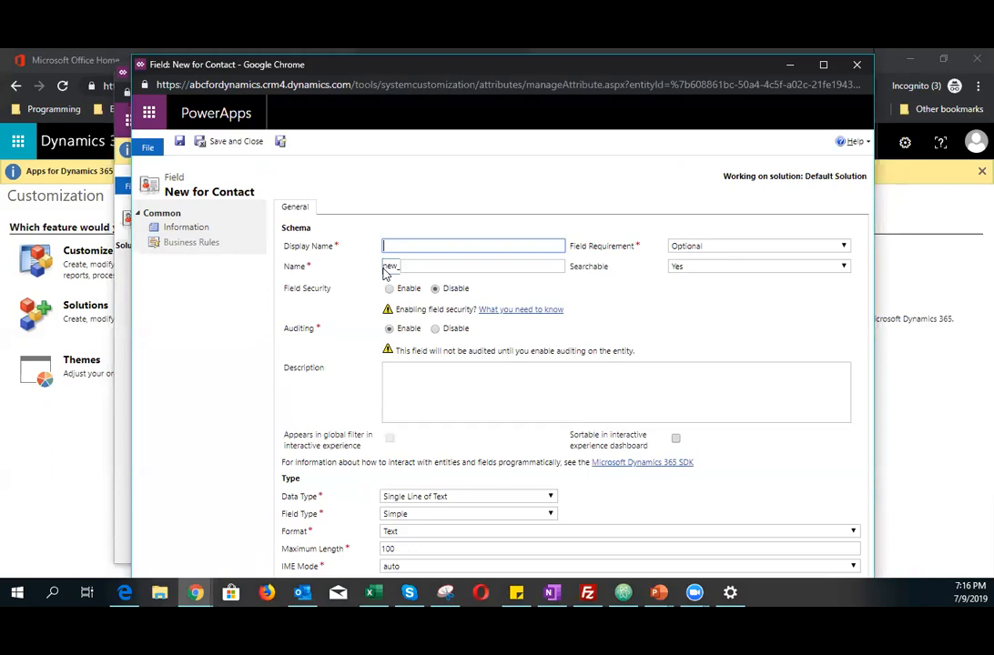
pyautogui.moveTo(386, 266); pyautogui.dragTo(403, 266)
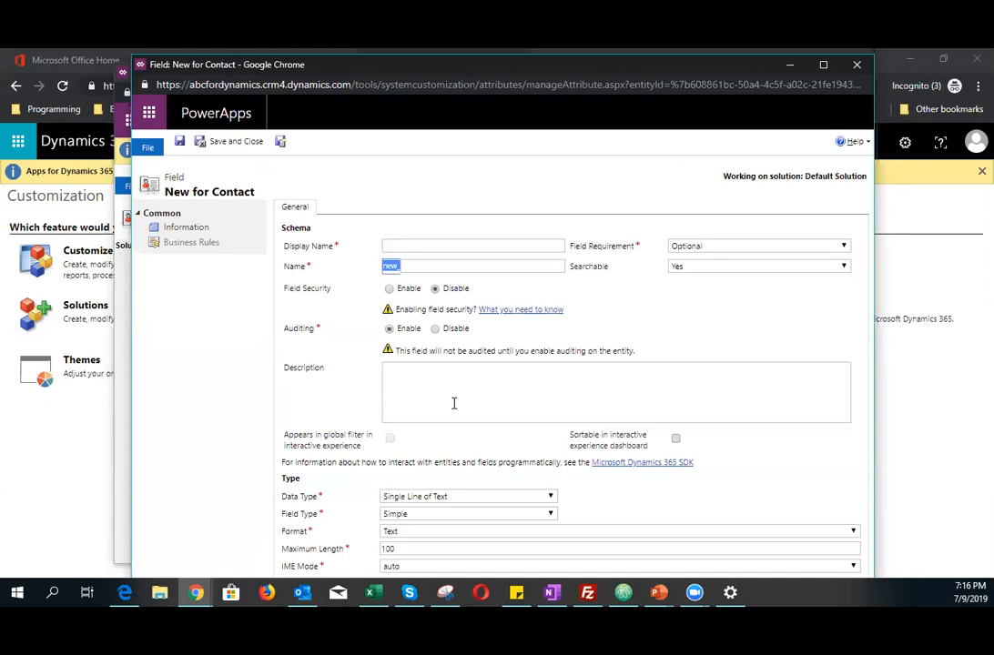
pyautogui.click(428, 245)
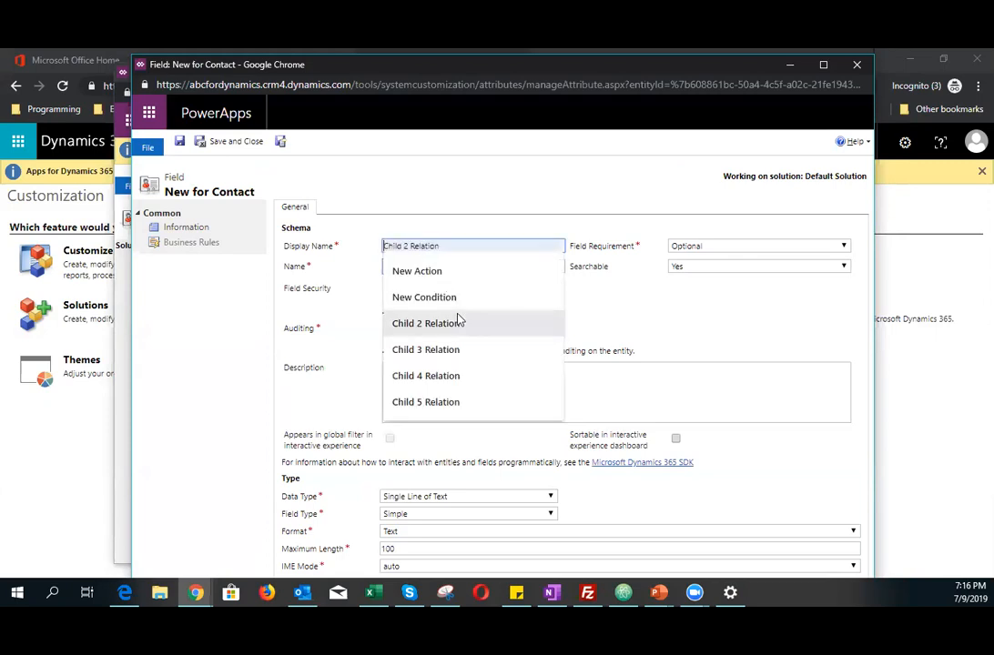
pyautogui.click(444, 192)
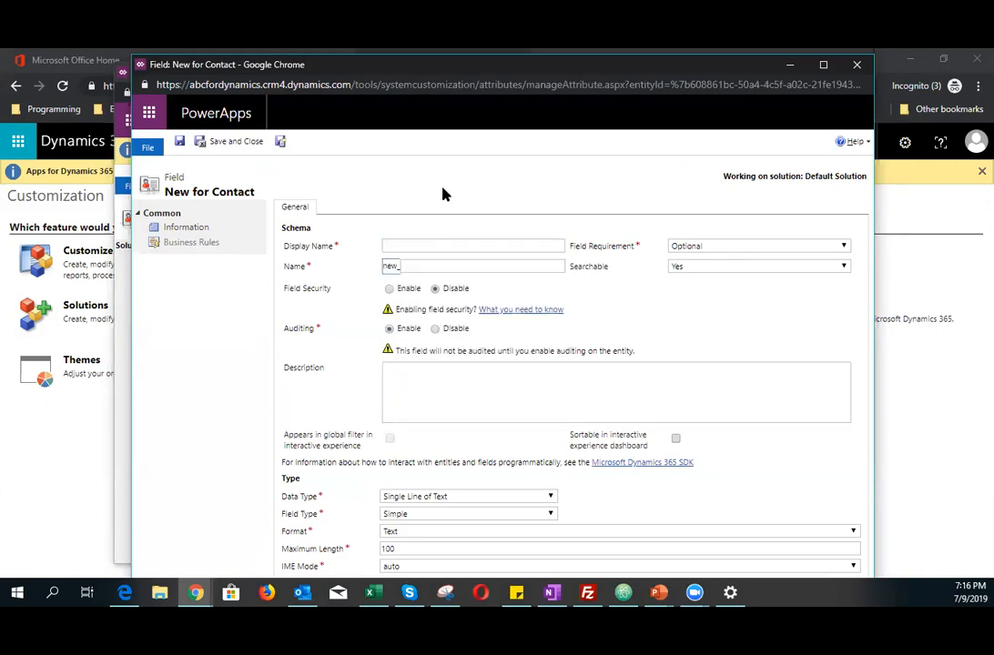
pyautogui.click(431, 244)
pyautogui.write('Test ')
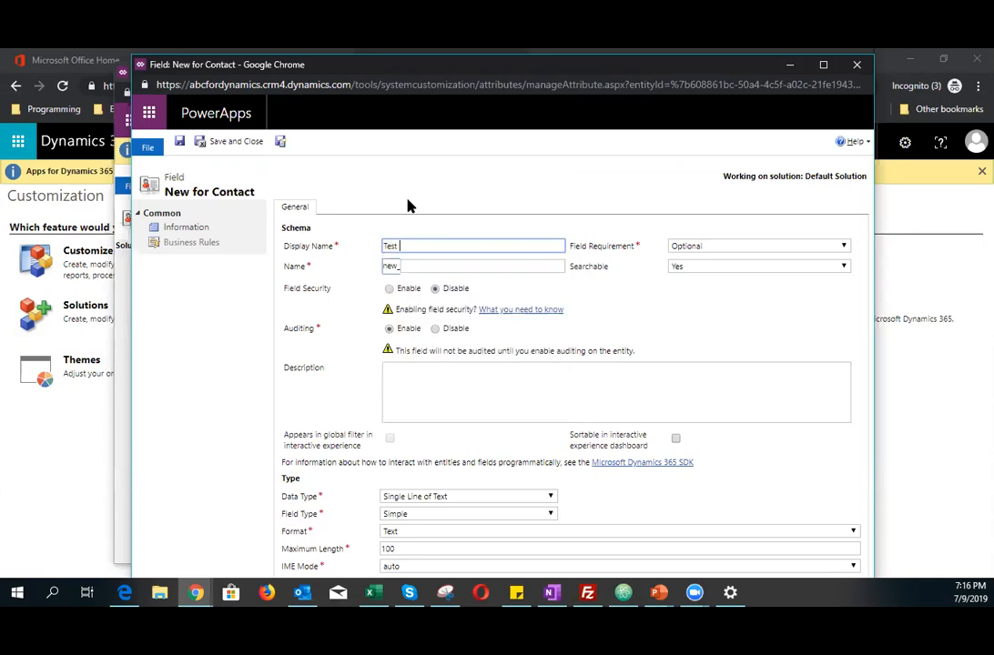
pyautogui.write('Field')
pyautogui.click(367, 367)
pyautogui.click(414, 388)
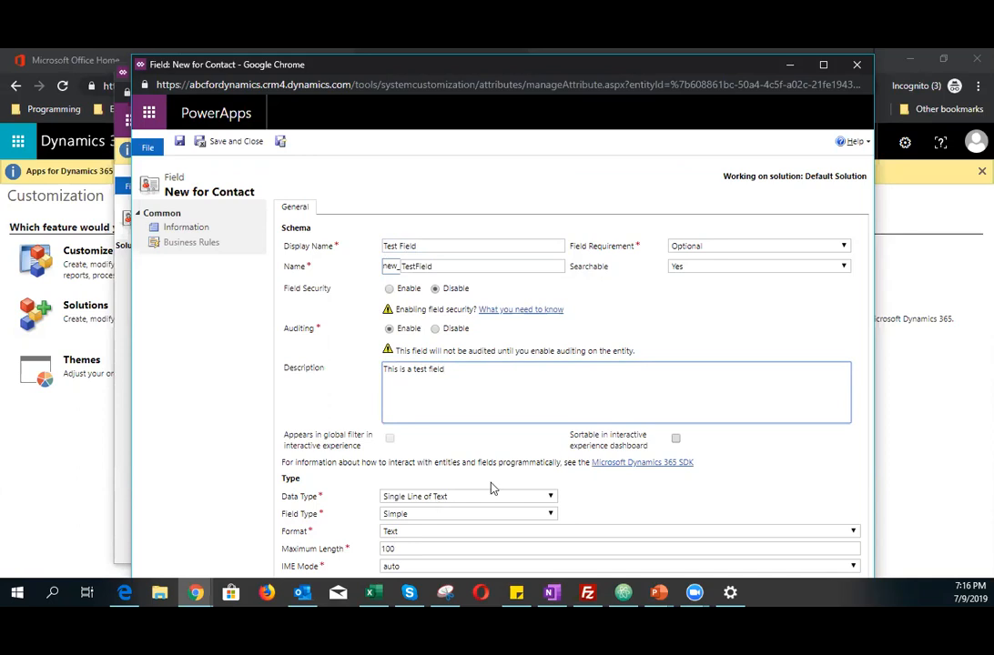
pyautogui.click(239, 145)
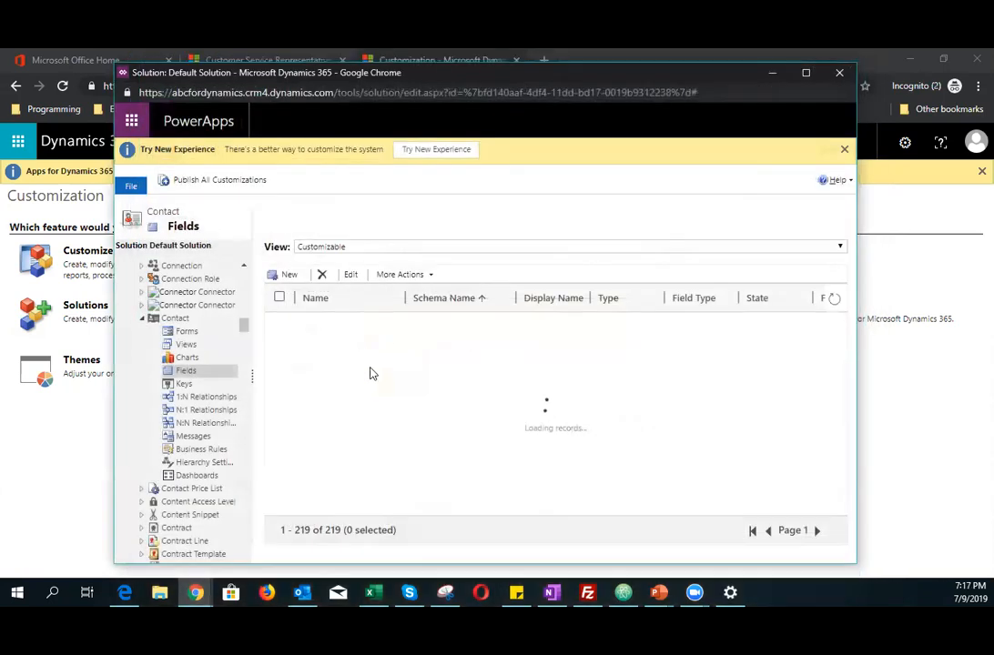
# Step: Scroll through the Contact fields list and sort it by Display Name
pyautogui.scroll(-10, 369, 375)
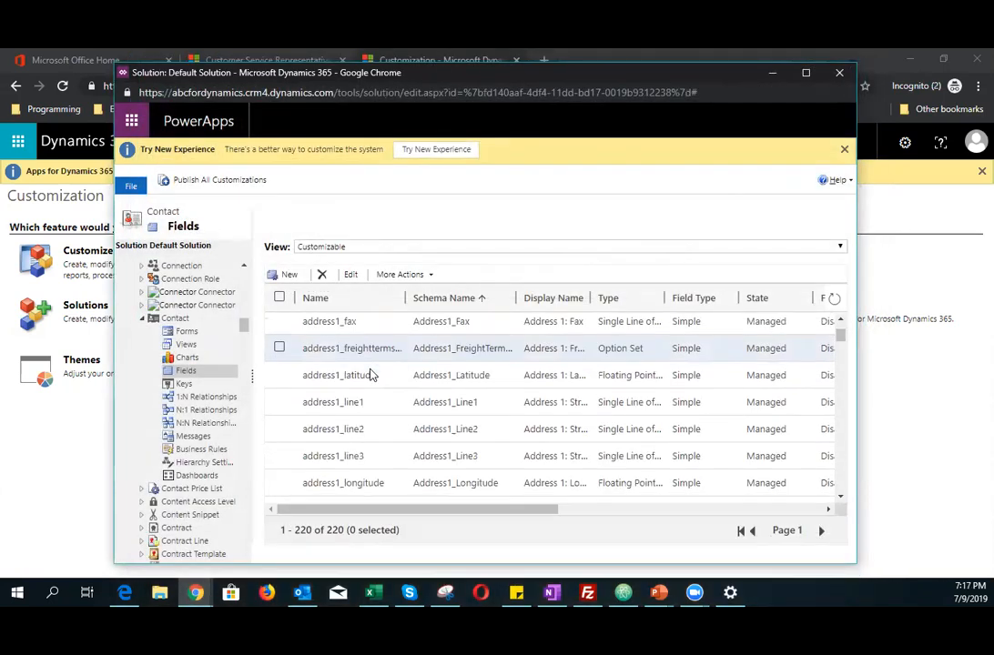
pyautogui.scroll(3, 371, 375)
pyautogui.scroll(-10, 371, 375)
pyautogui.scroll(-10, 364, 382)
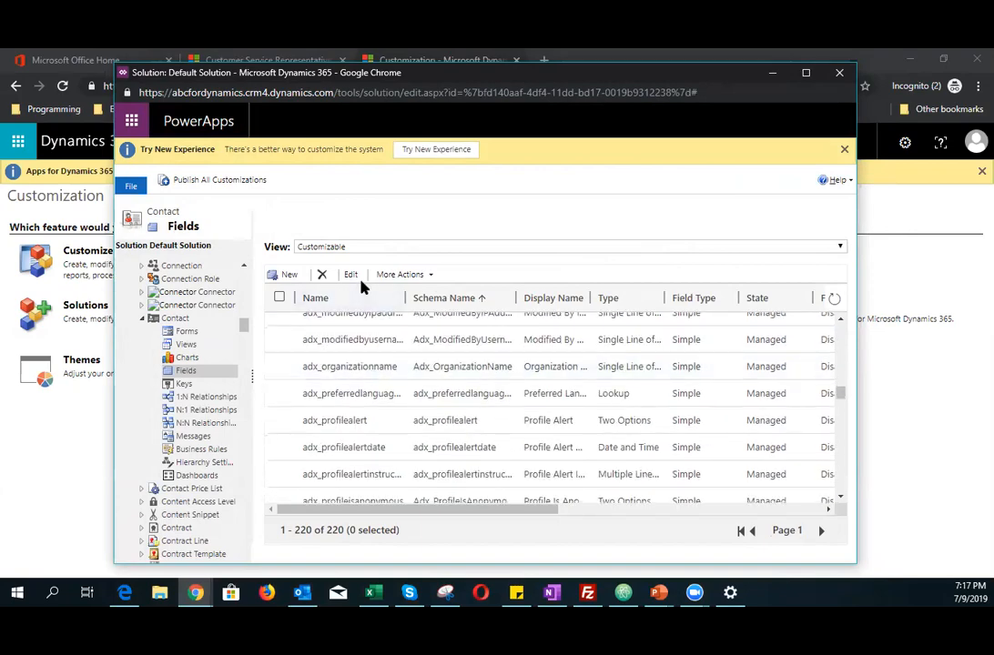
pyautogui.scroll(-15, 360, 389)
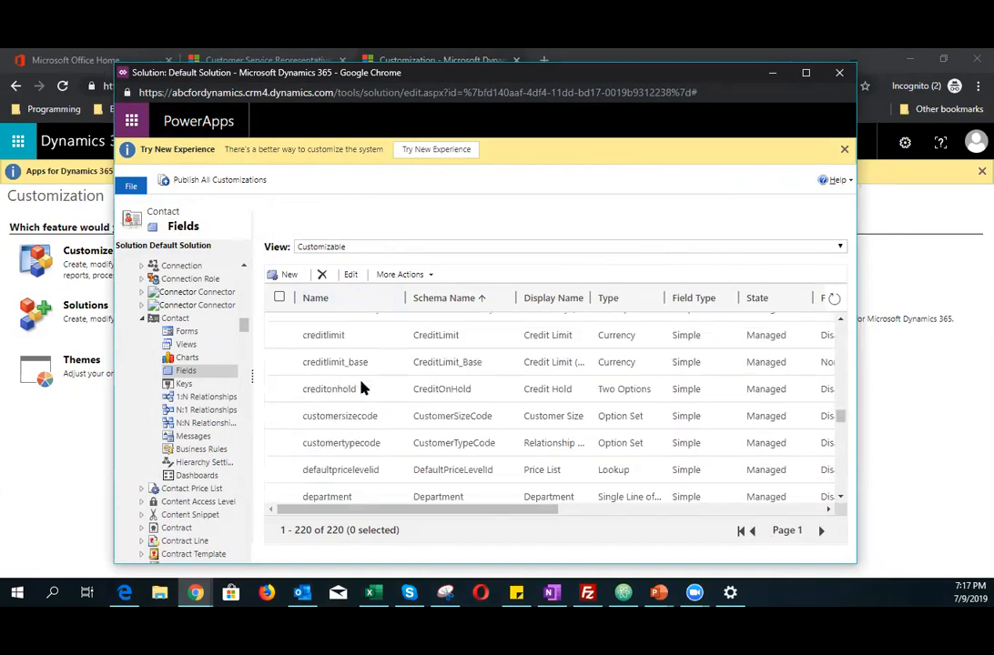
pyautogui.scroll(-10, 361, 388)
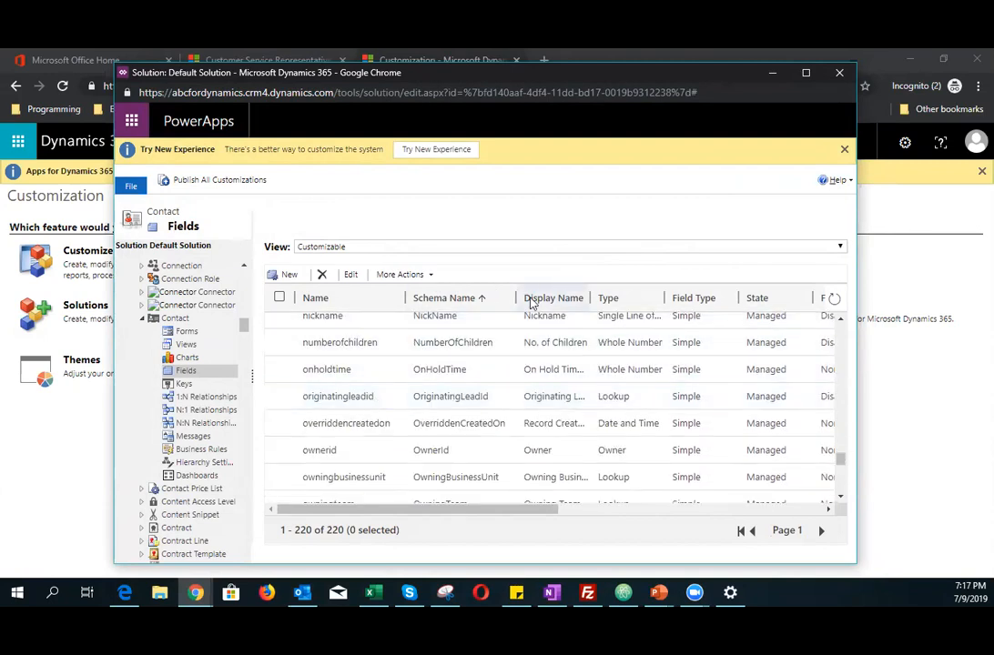
pyautogui.click(559, 301)
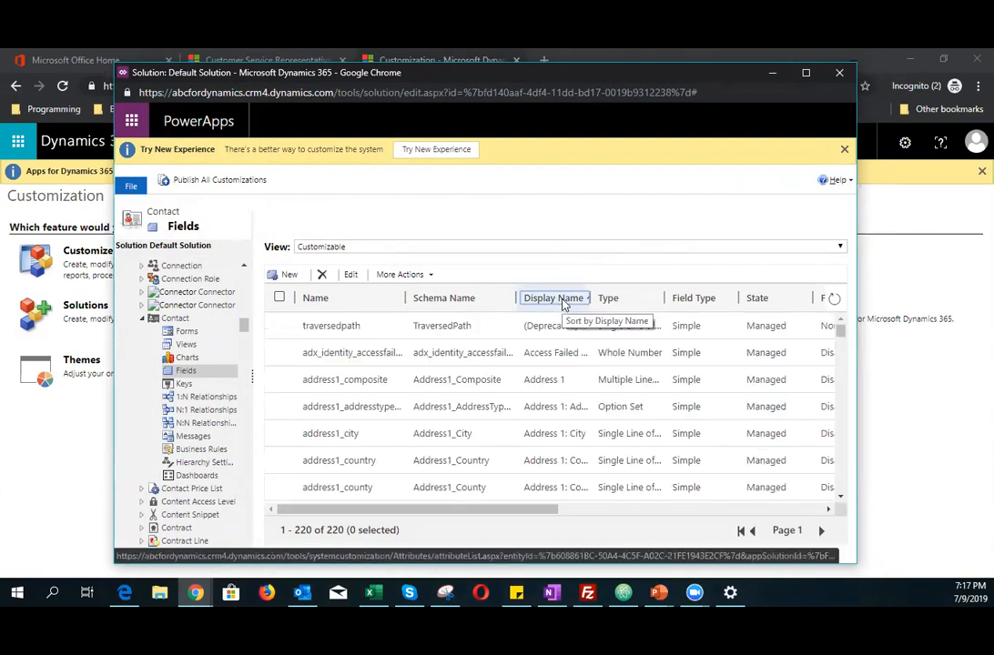
# Step: Re-sort the Contact fields by Display Name, scroll to the Test Field row and select it
pyautogui.click(563, 305)
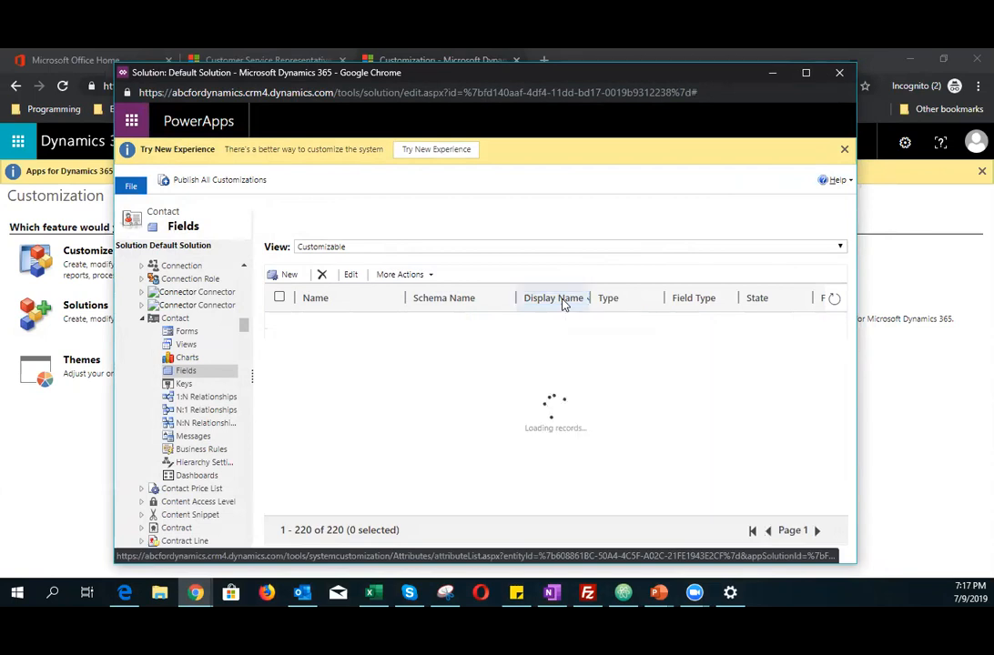
pyautogui.scroll(-10, 568, 373)
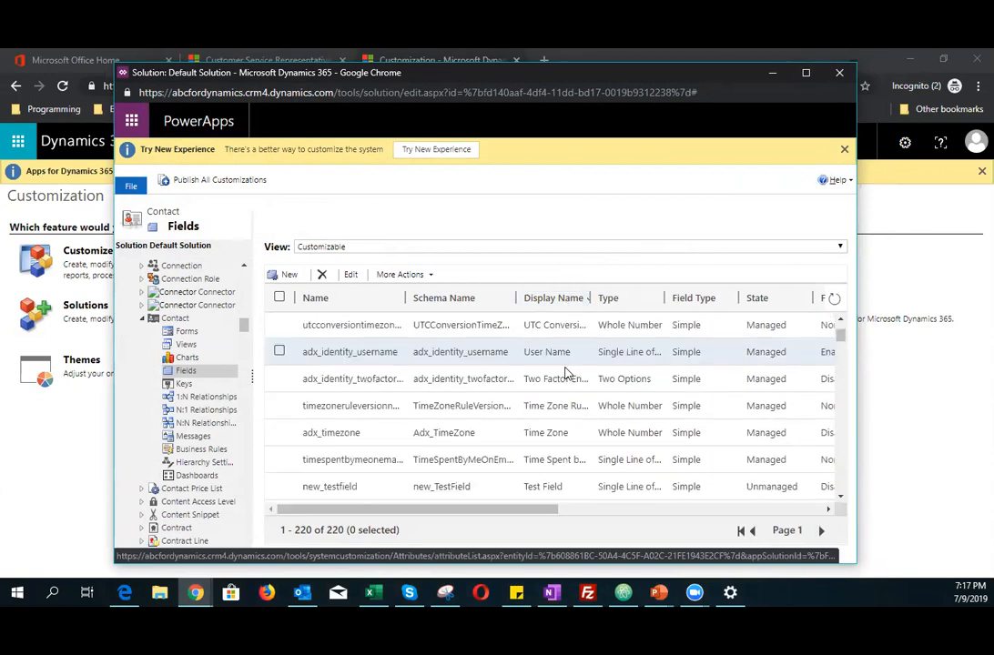
pyautogui.scroll(3, 570, 373)
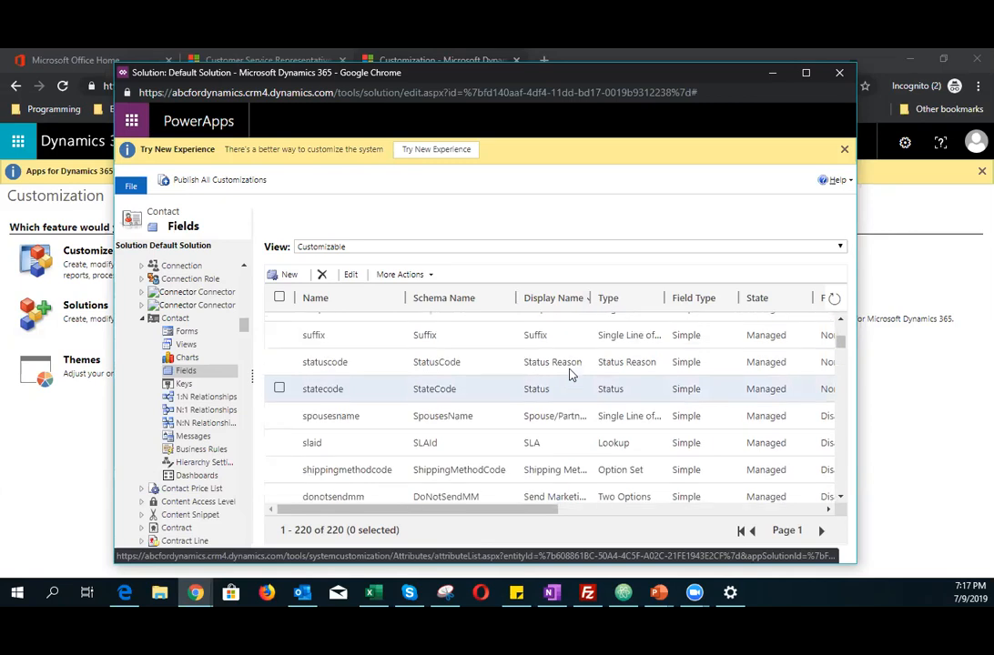
pyautogui.scroll(3, 569, 373)
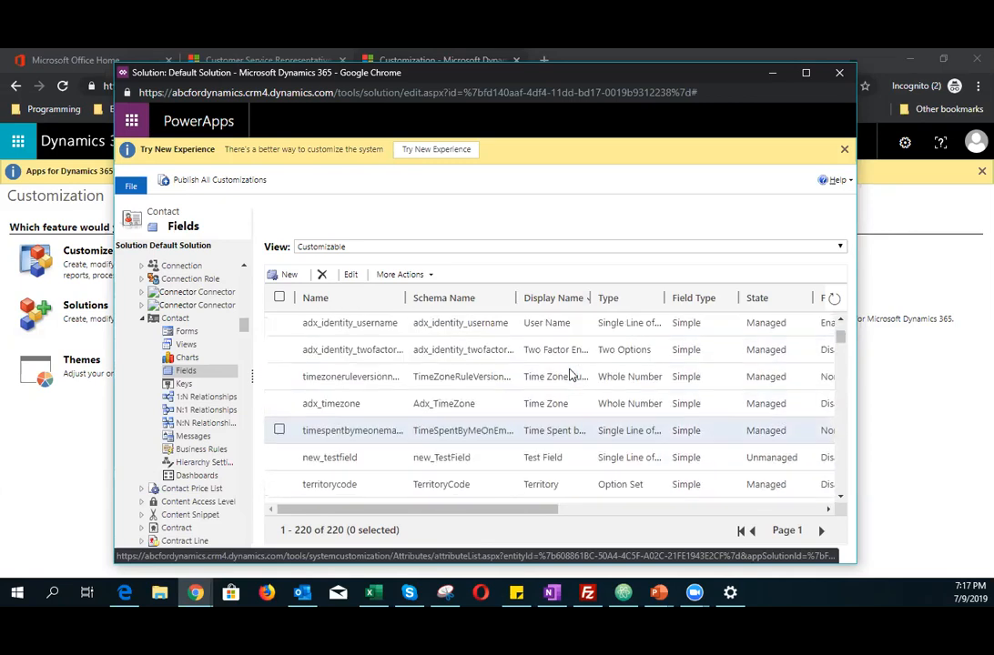
pyautogui.scroll(2, 570, 374)
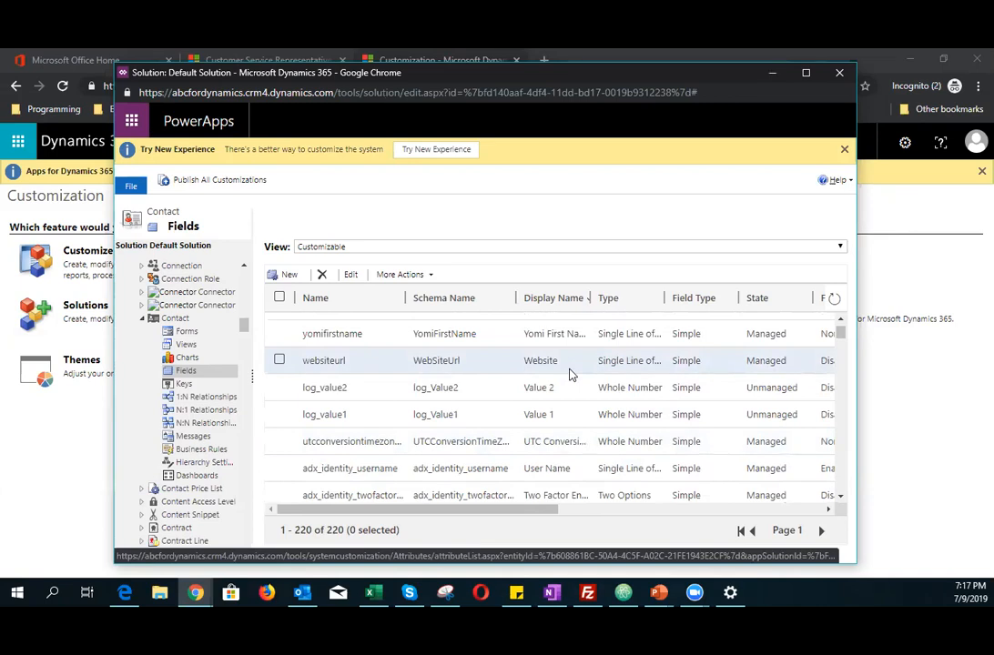
pyautogui.scroll(-2, 570, 373)
pyautogui.scroll(-2, 569, 373)
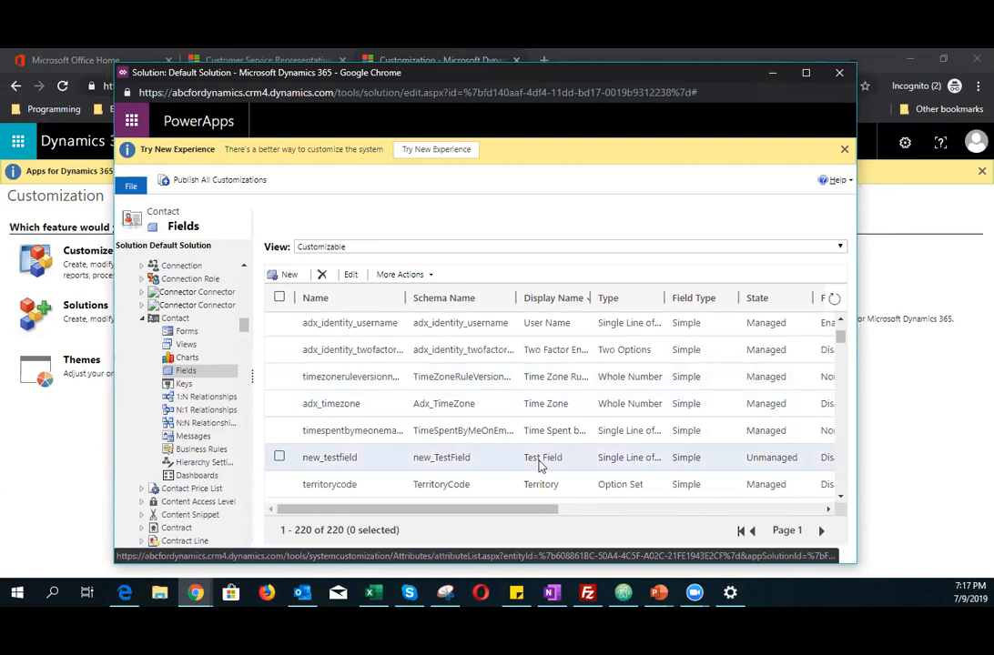
pyautogui.click(573, 459)
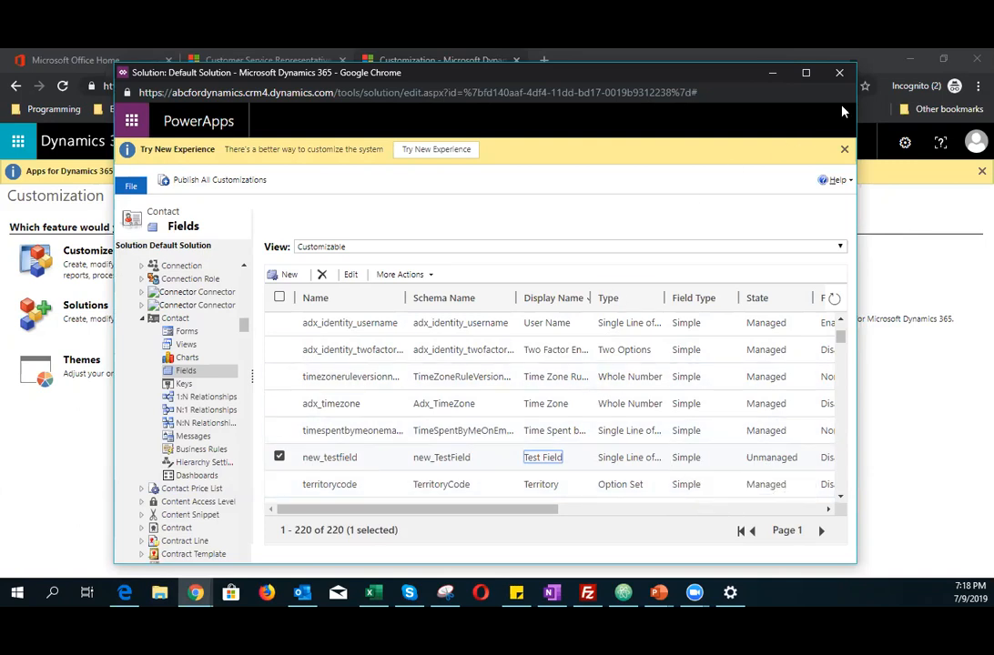
# Step: Close the default solution window and start a new solution from the Solutions area
pyautogui.click(839, 73)
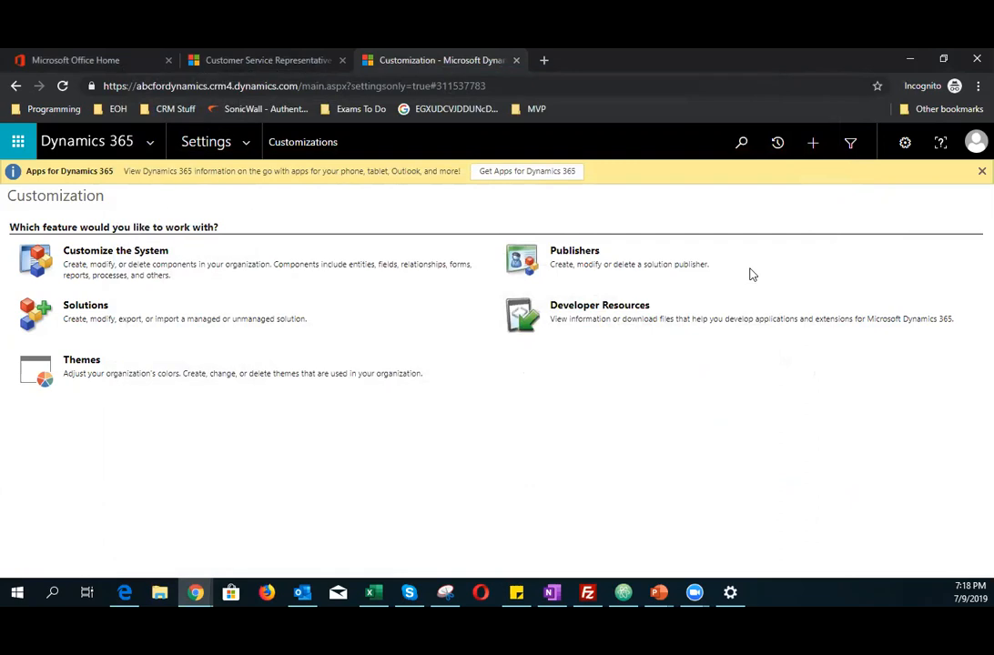
pyautogui.click(79, 310)
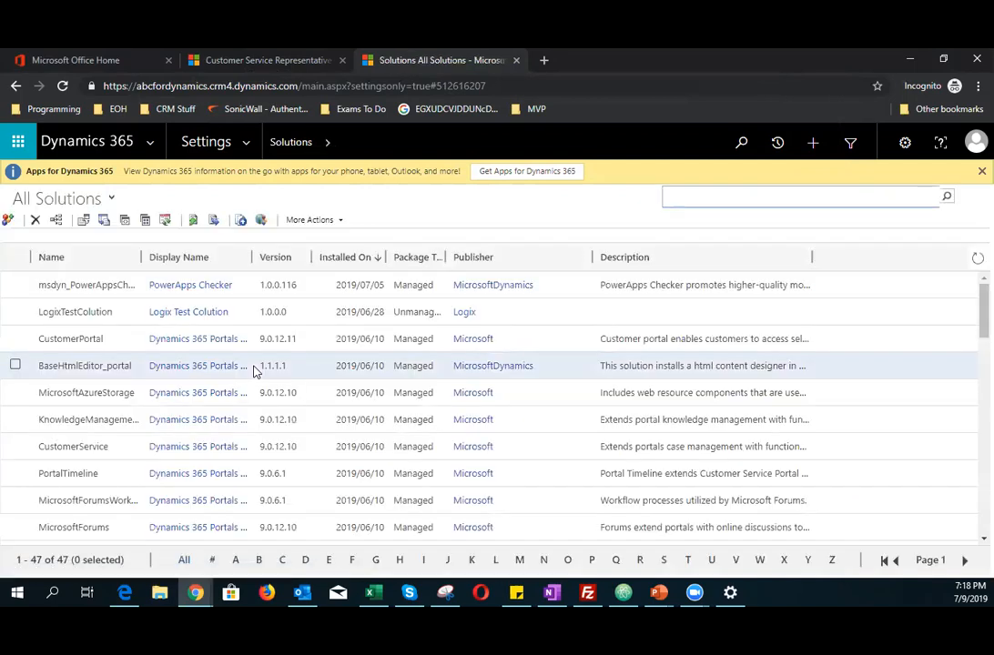
pyautogui.click(8, 223)
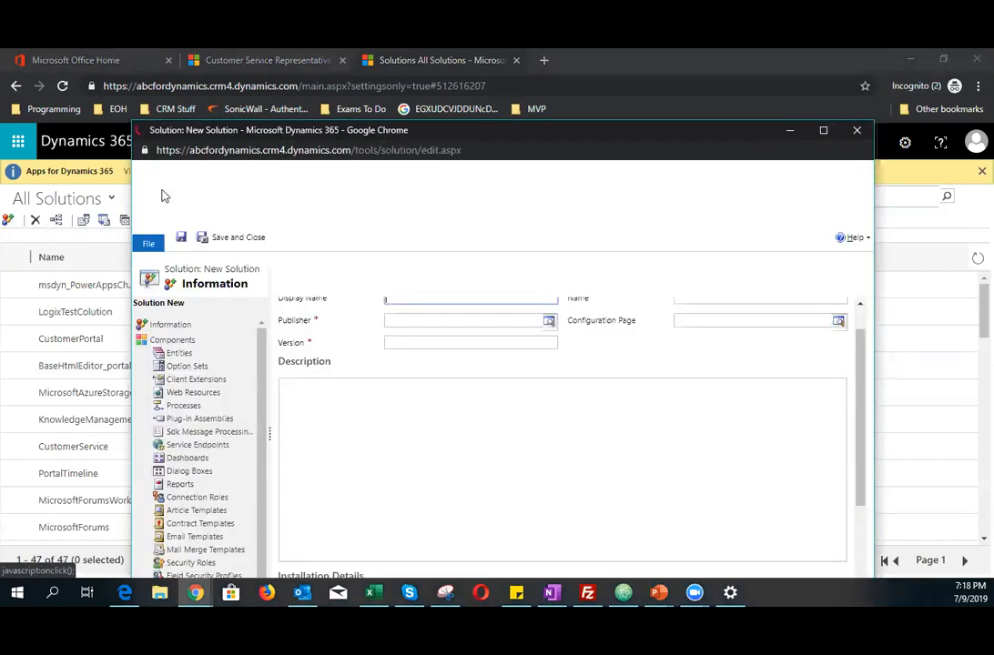
pyautogui.moveTo(378, 130); pyautogui.dragTo(386, 101)
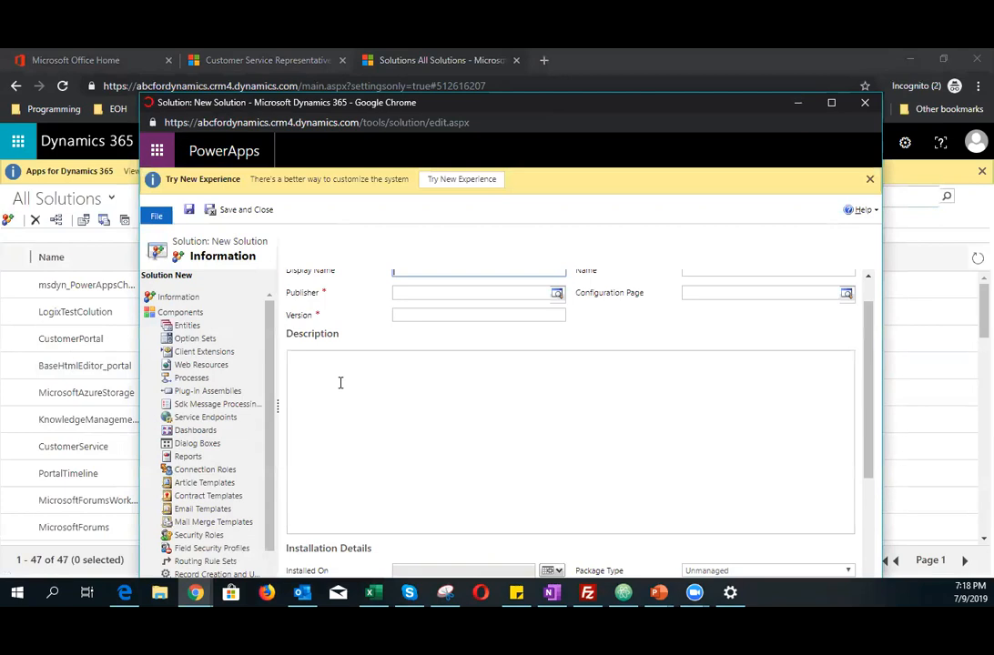
# Step: Set the new solution's display name to Contact Entity Update 09072019
pyautogui.click(417, 307)
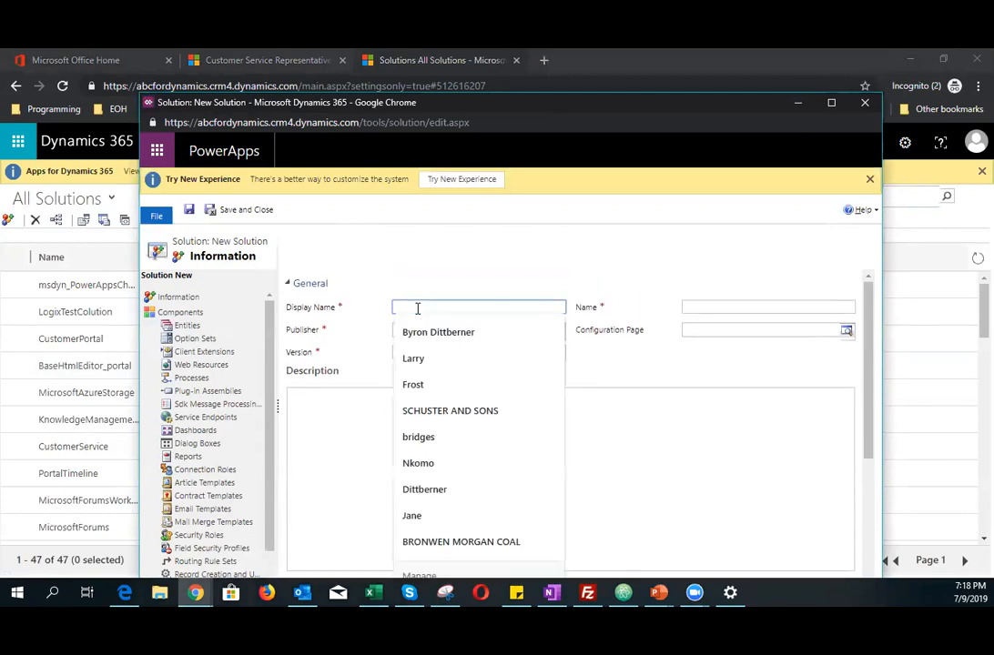
pyautogui.click(418, 277)
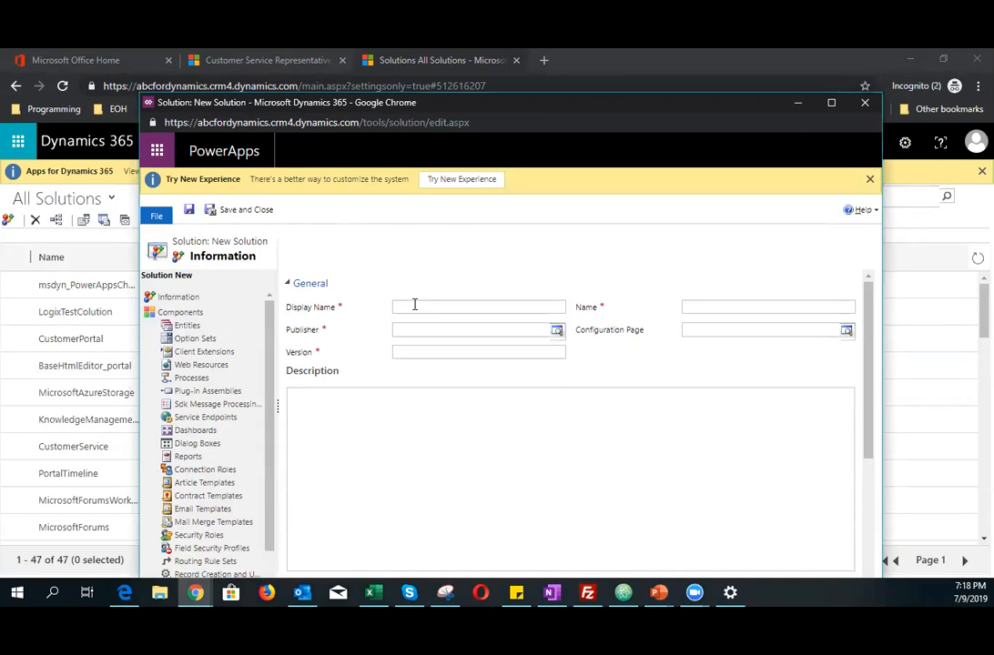
pyautogui.click(414, 305)
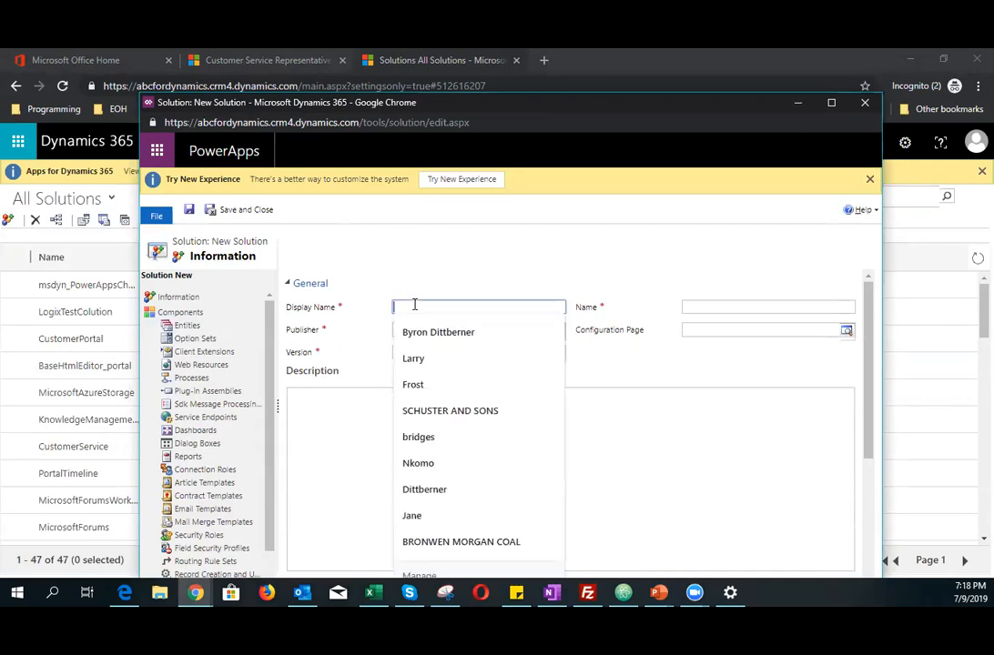
pyautogui.write('Contact')
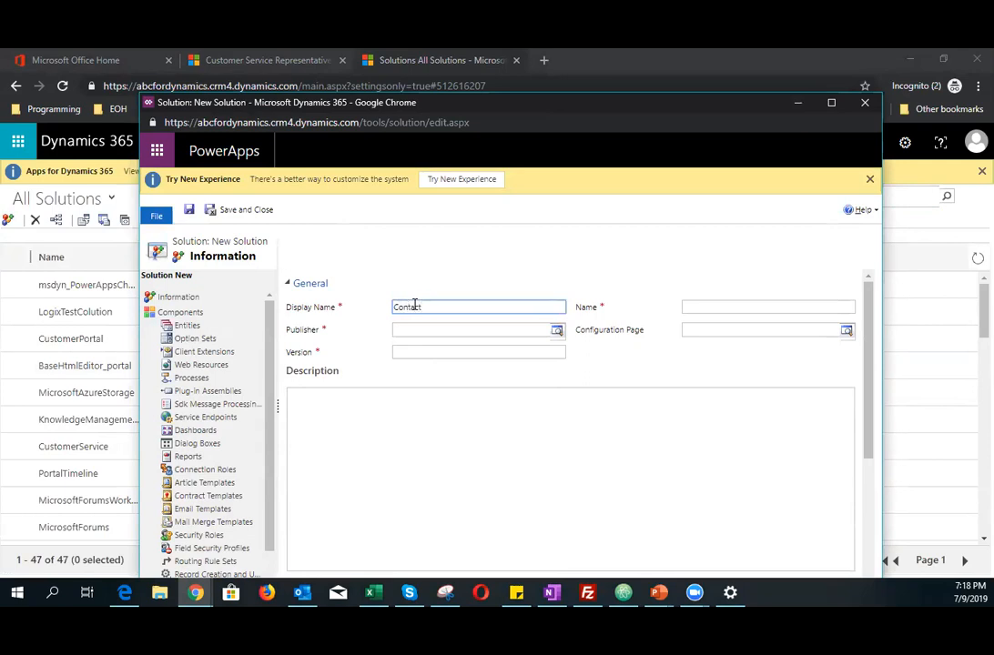
pyautogui.write(' Entity Update 09072019')
# Step: Open the publisher lookup, look up more records and start creating a new publisher
pyautogui.click(444, 328)
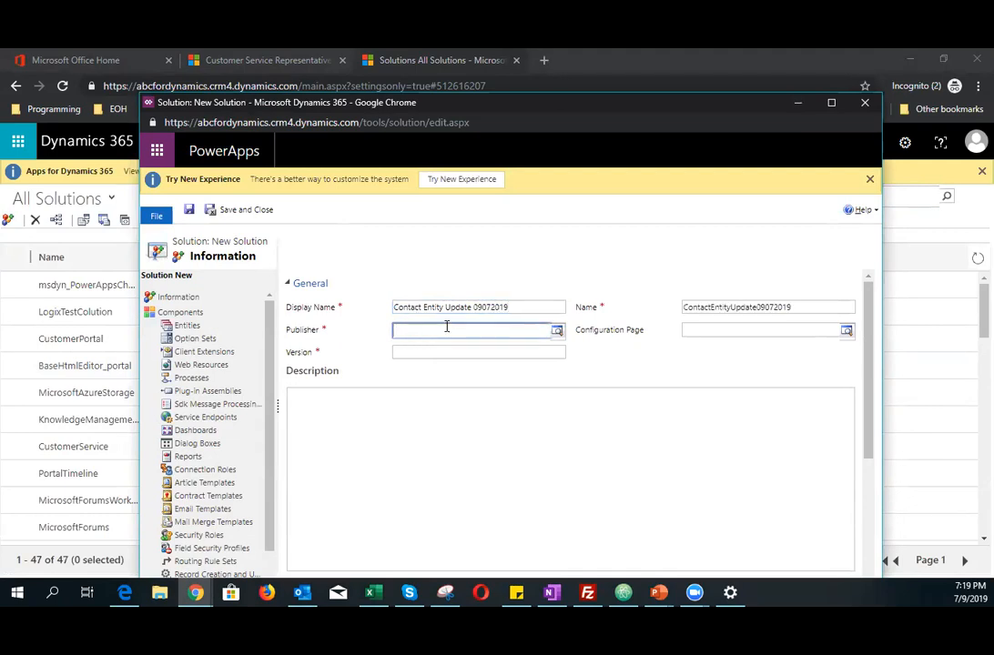
pyautogui.click(556, 332)
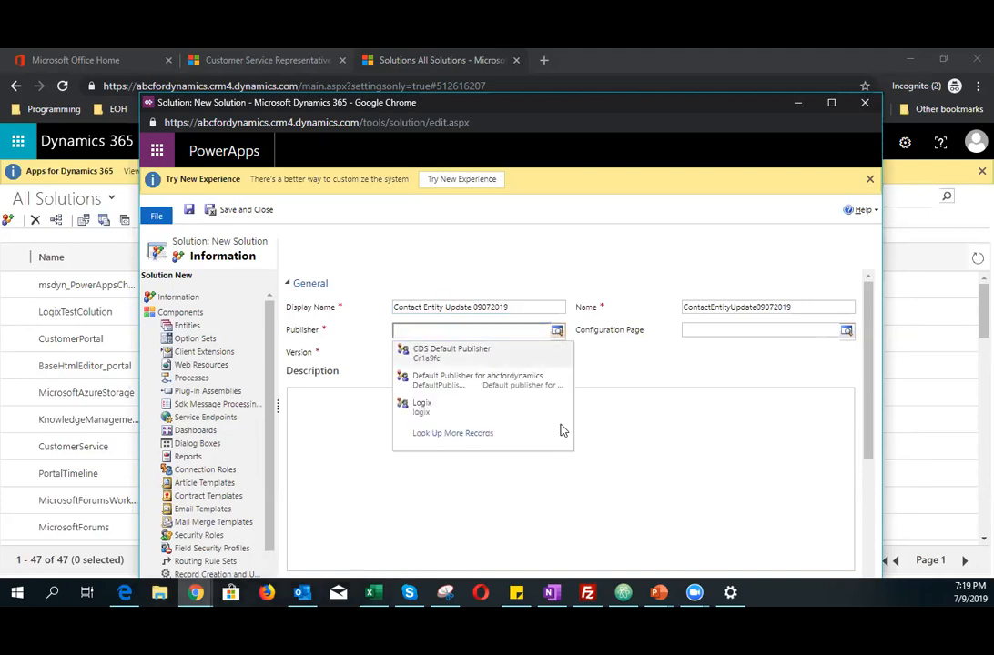
pyautogui.click(473, 435)
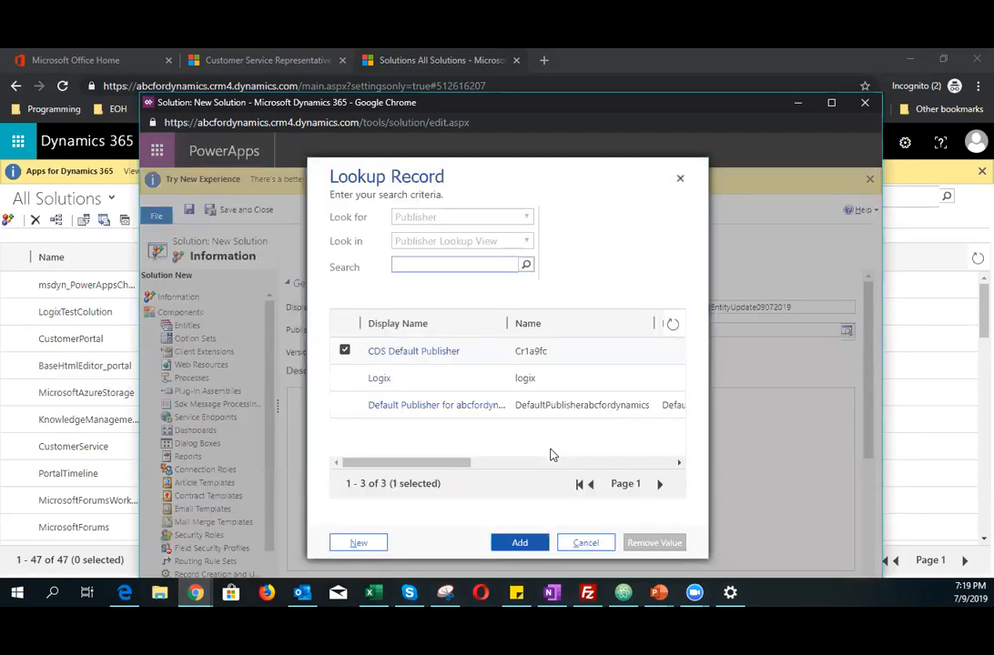
pyautogui.click(358, 543)
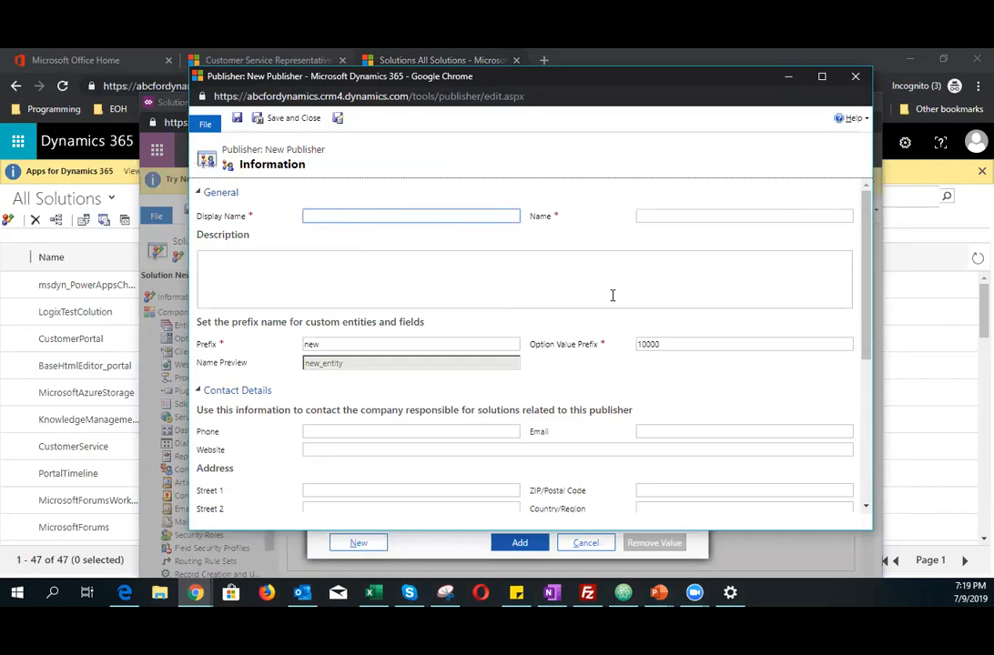
# Step: Set the new publisher's display name to ABC for Dynamics
pyautogui.write('Abc')
pyautogui.hotkey('ctrl', 'a')
pyautogui.write('f')
pyautogui.write('r')
pyautogui.press('BackSpace')
pyautogui.press('BackSpace')
pyautogui.press('BackSpace')
pyautogui.press('BackSpace')
pyautogui.press('BackSpace')
pyautogui.write('BC for Dynamics')
pyautogui.press('Tab')
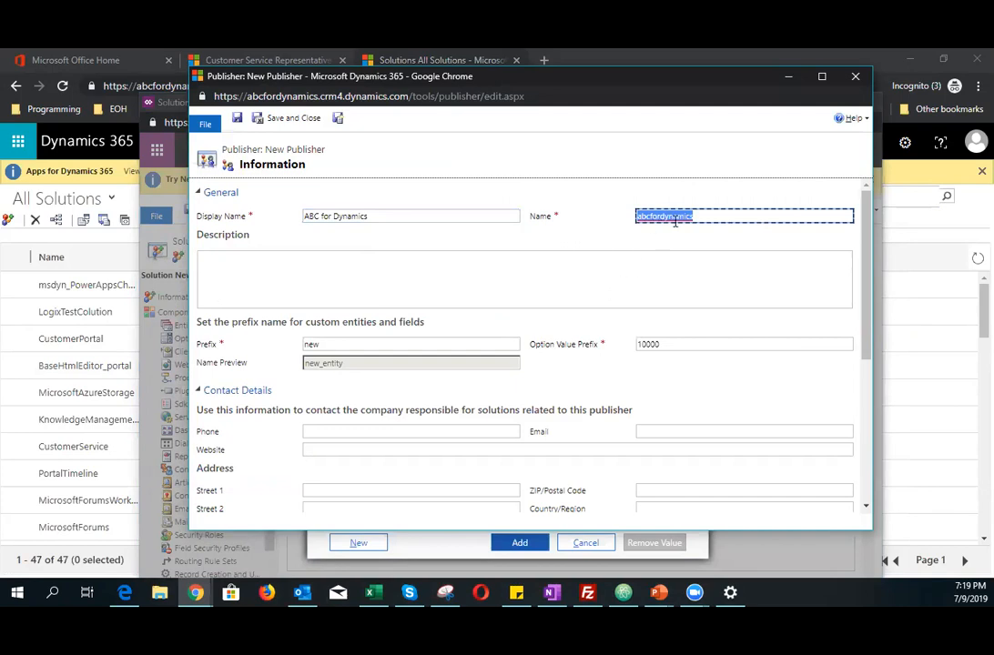
pyautogui.click(703, 216)
pyautogui.moveTo(703, 216); pyautogui.dragTo(639, 216)
# Step: Set the publisher prefix to abc, review the remaining publisher details, and save and close the publisher
pyautogui.click(329, 347)
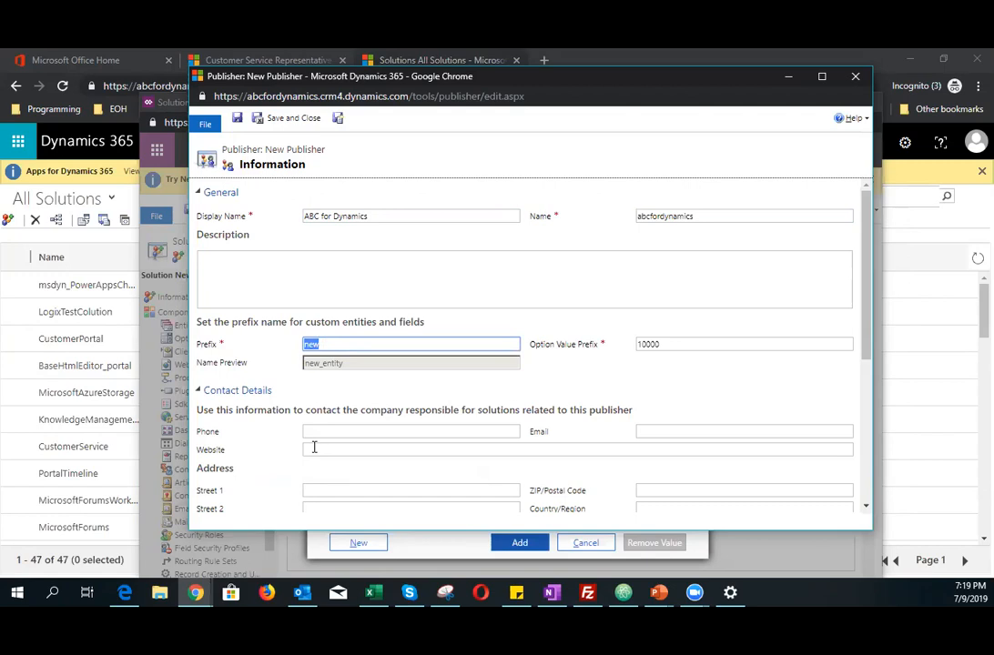
pyautogui.write('abc')
pyautogui.click(612, 379)
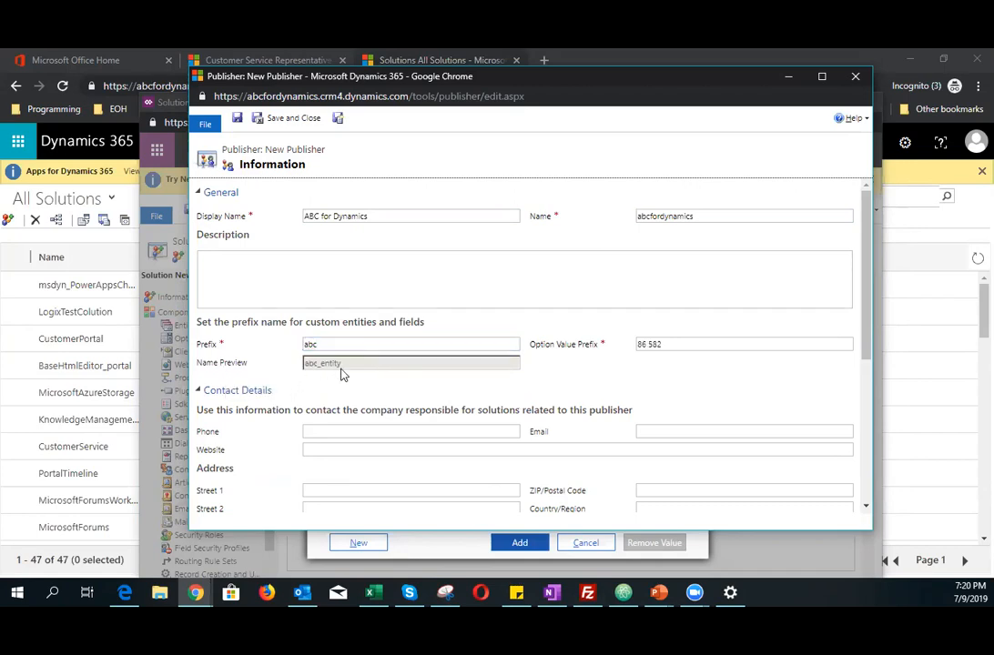
pyautogui.scroll(-1, 342, 373)
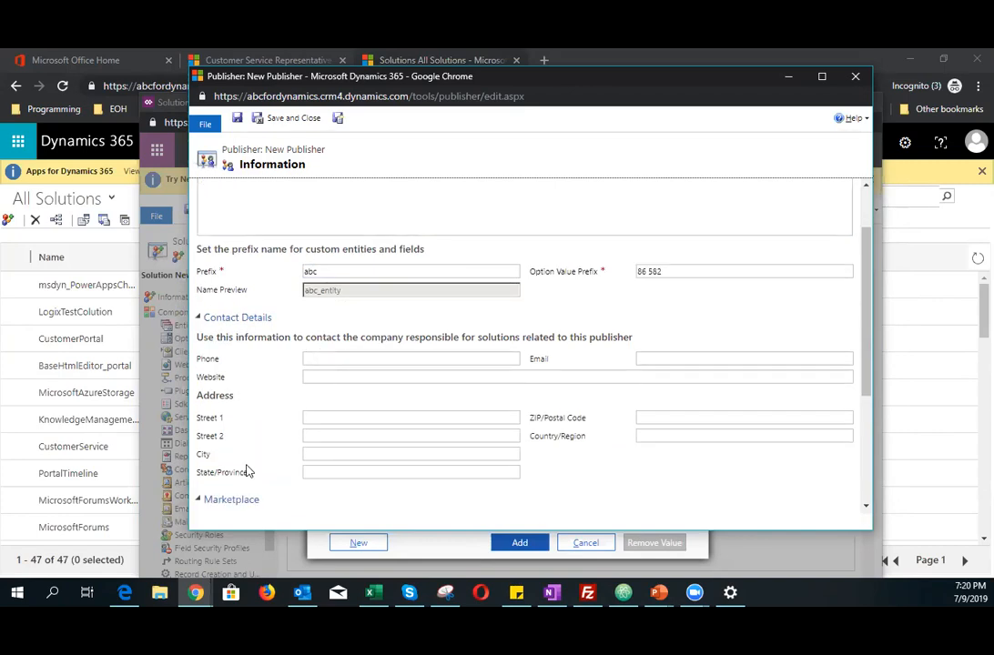
pyautogui.scroll(-2, 250, 455)
pyautogui.scroll(-1, 299, 470)
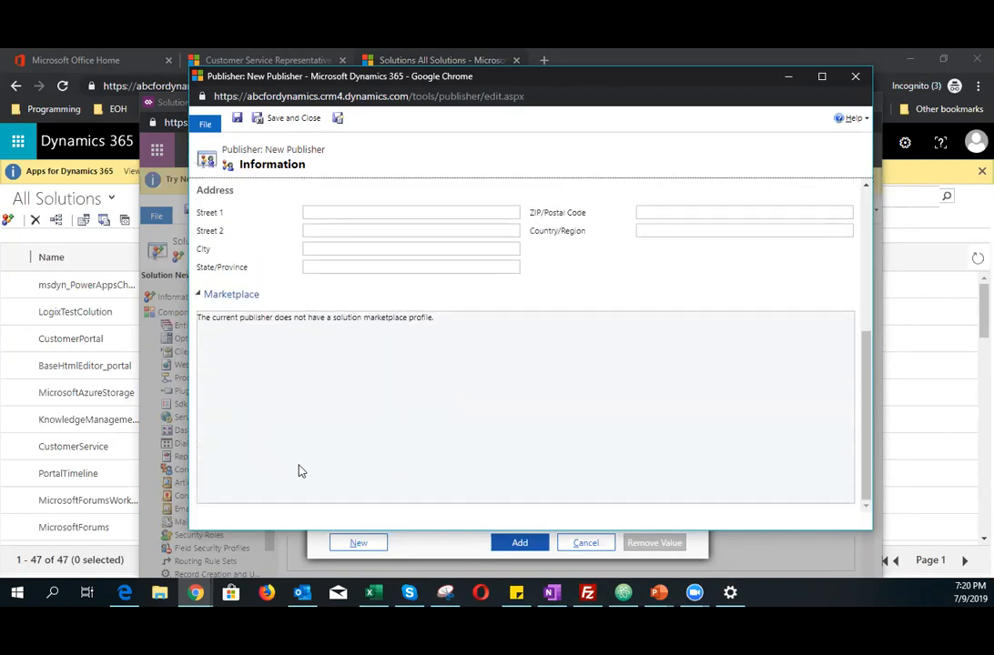
pyautogui.scroll(3, 299, 470)
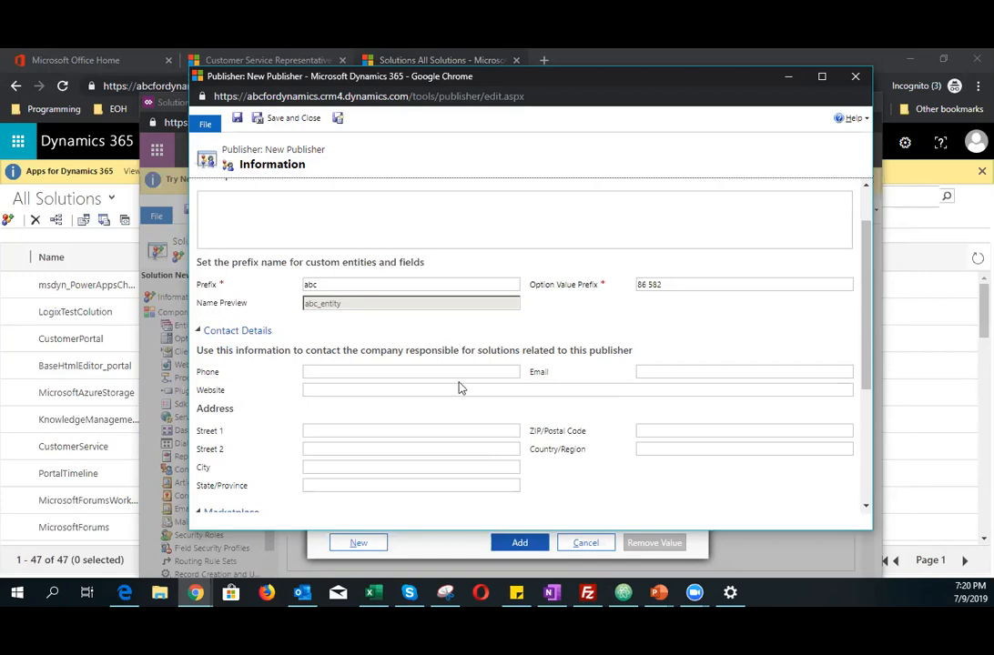
pyautogui.click(303, 121)
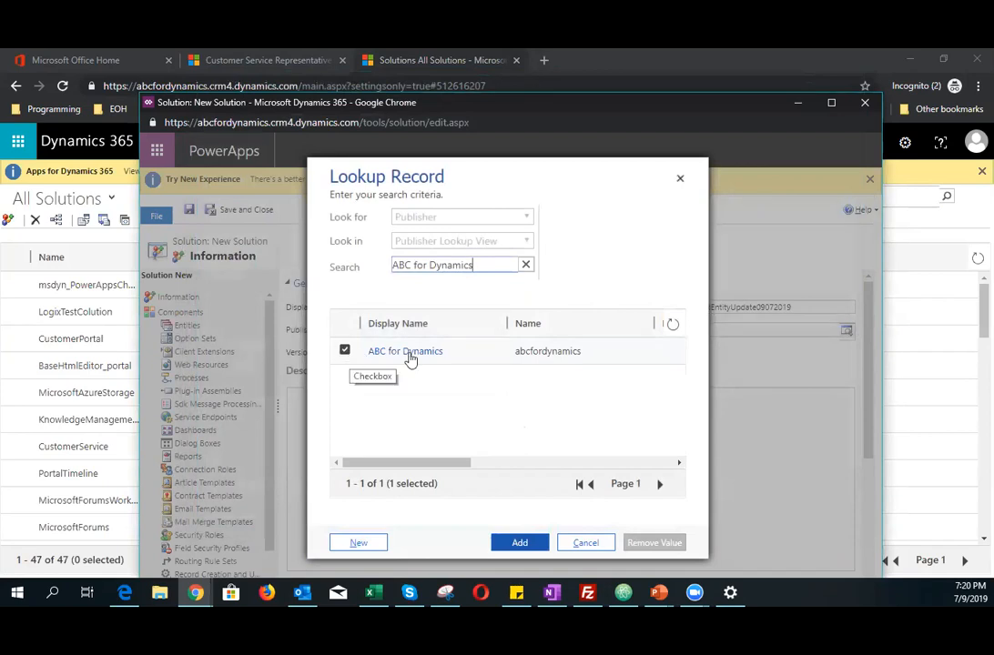
# Step: Add ABC for Dynamics as the solution's publisher and set the version to 1.0.0.0
pyautogui.click(512, 543)
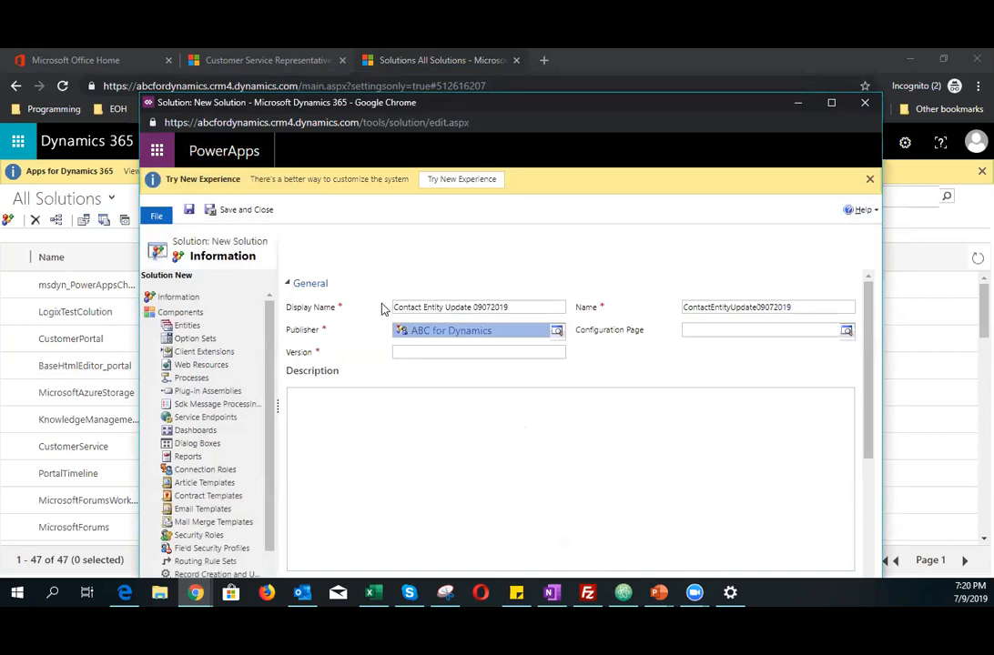
pyautogui.click(435, 355)
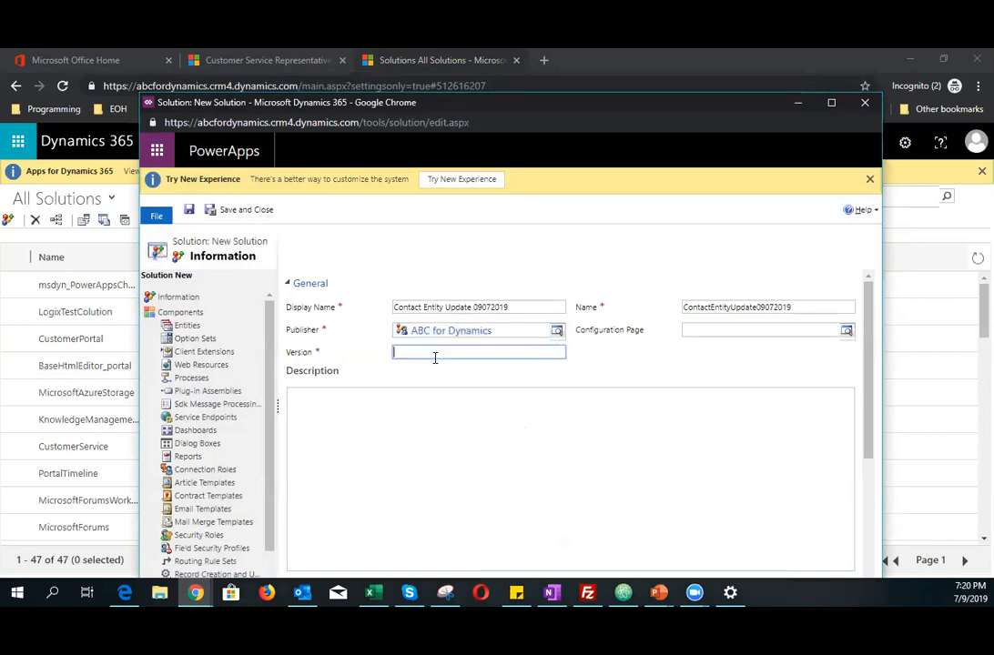
pyautogui.write('1.0')
pyautogui.press('BackSpace')
pyautogui.press('BackSpace')
pyautogui.write('.0.0.0')
# Step: Enter the solution description "Changes to the contact form" and save the solution
pyautogui.click(514, 455)
pyautogui.scroll(-2, 514, 455)
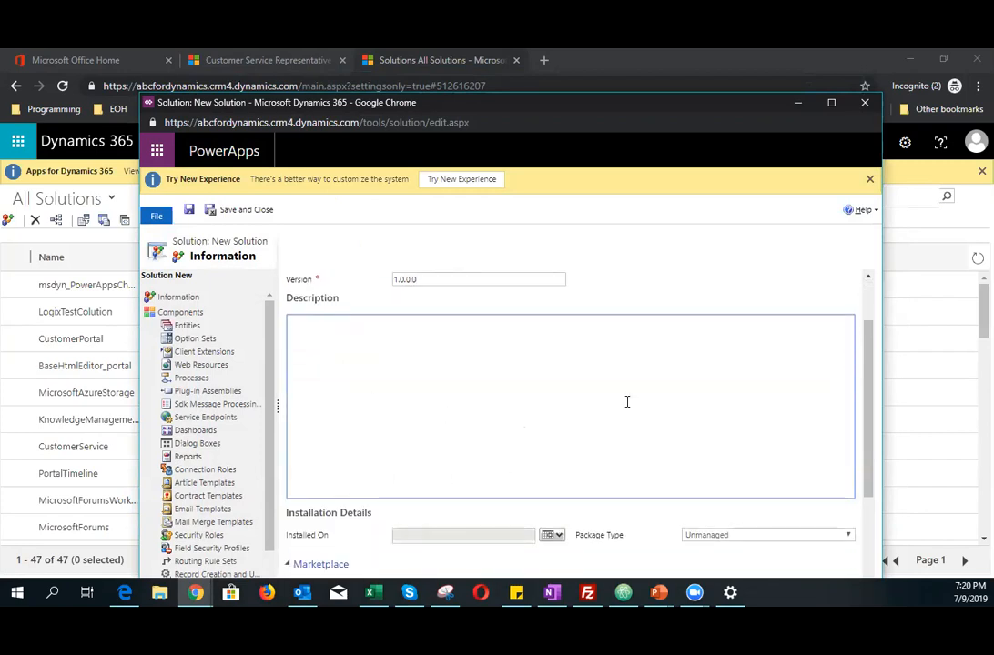
pyautogui.write('Chan')
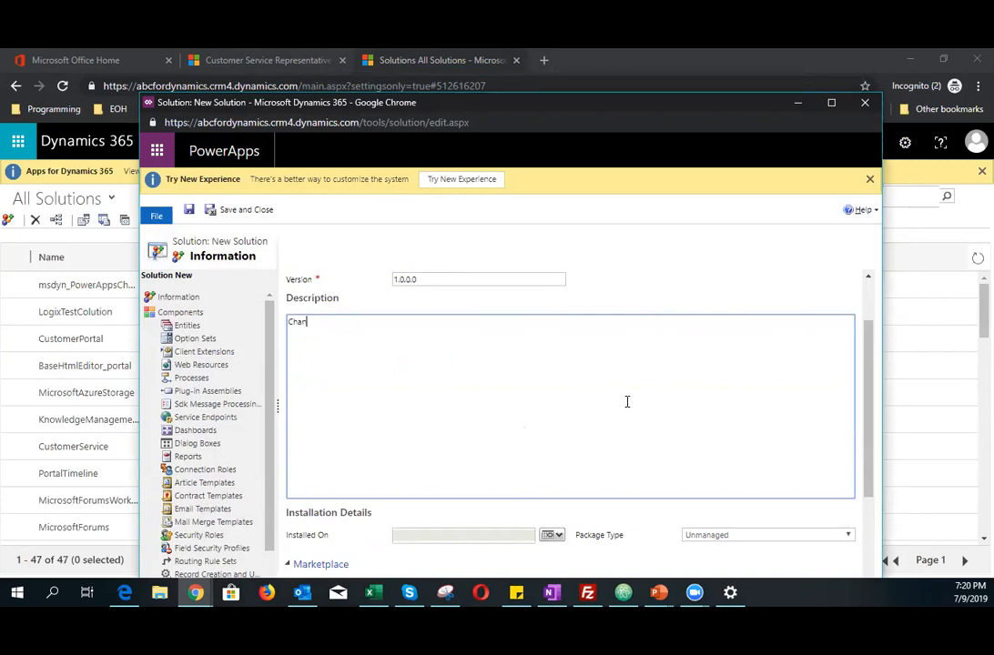
pyautogui.write('ges to the contact form')
pyautogui.scroll(-3, 628, 401)
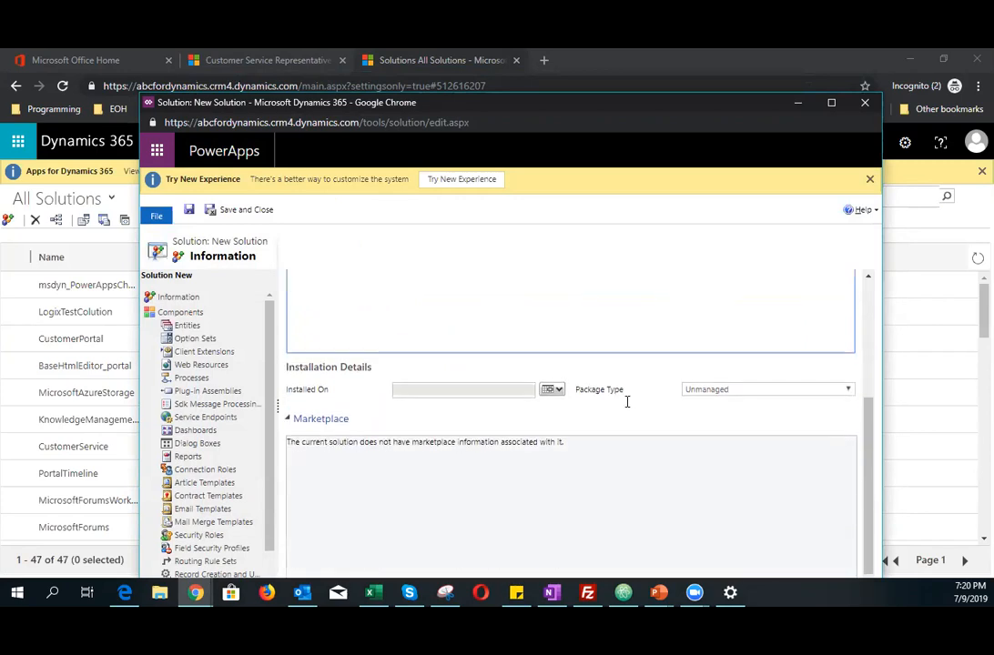
pyautogui.click(188, 209)
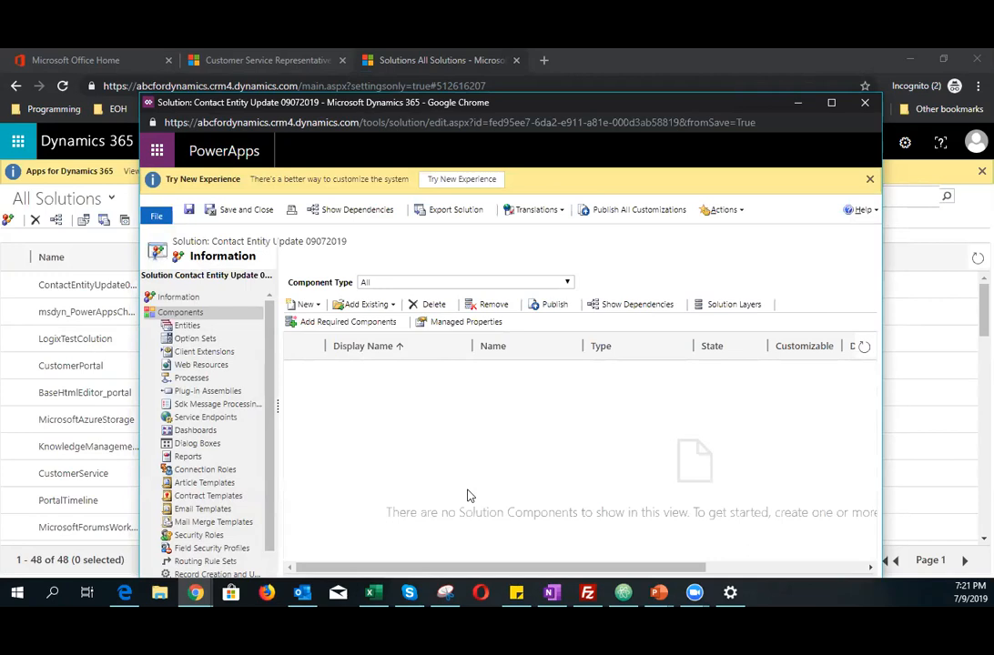
# Step: Add the existing Contact entity to the solution's components
pyautogui.click(378, 306)
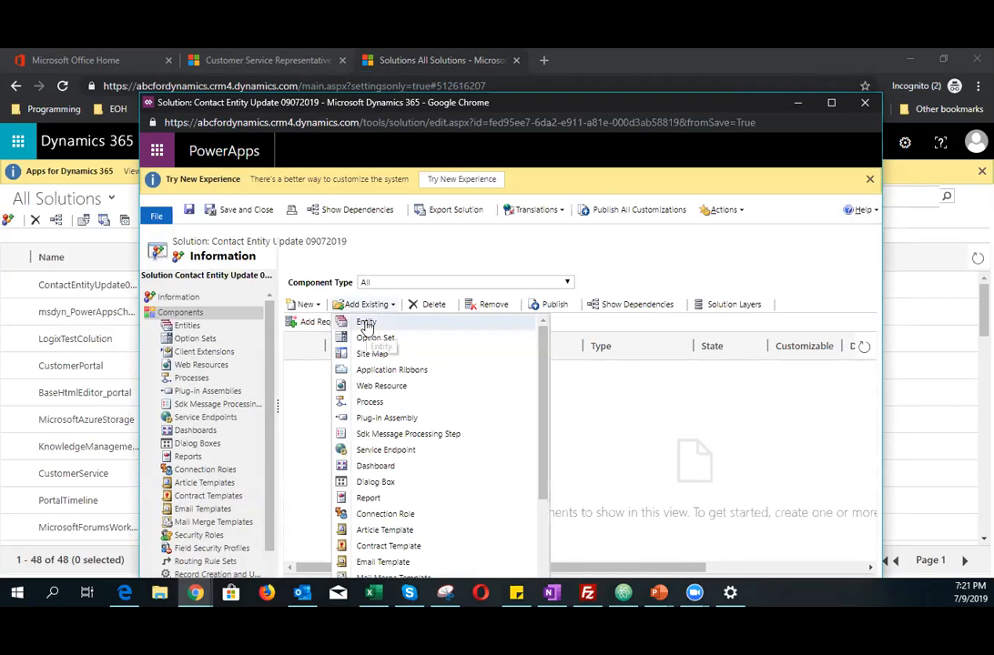
pyautogui.click(366, 323)
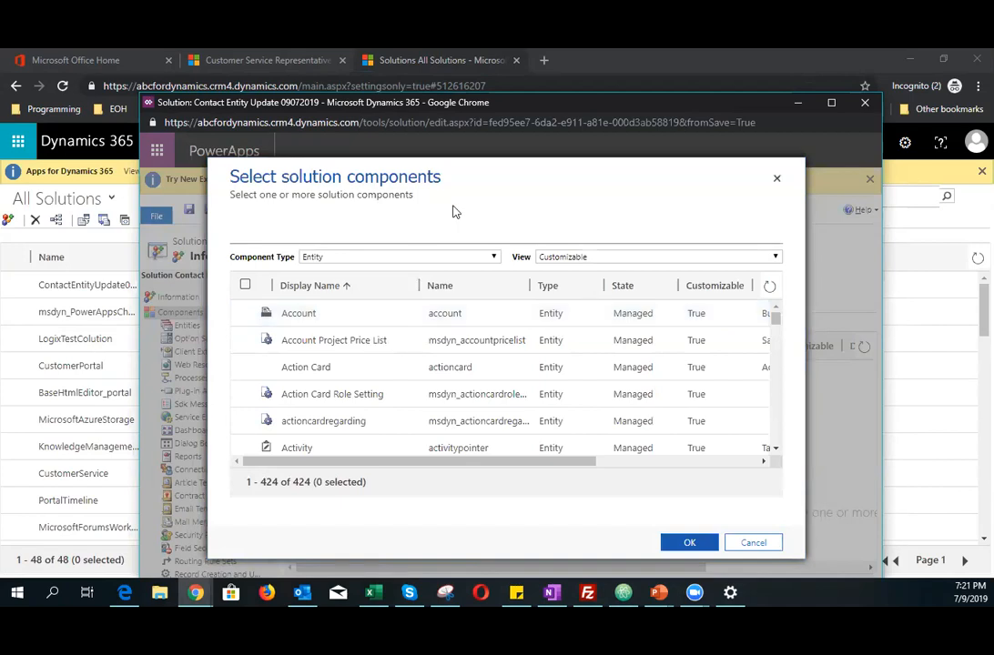
pyautogui.scroll(-15, 381, 362)
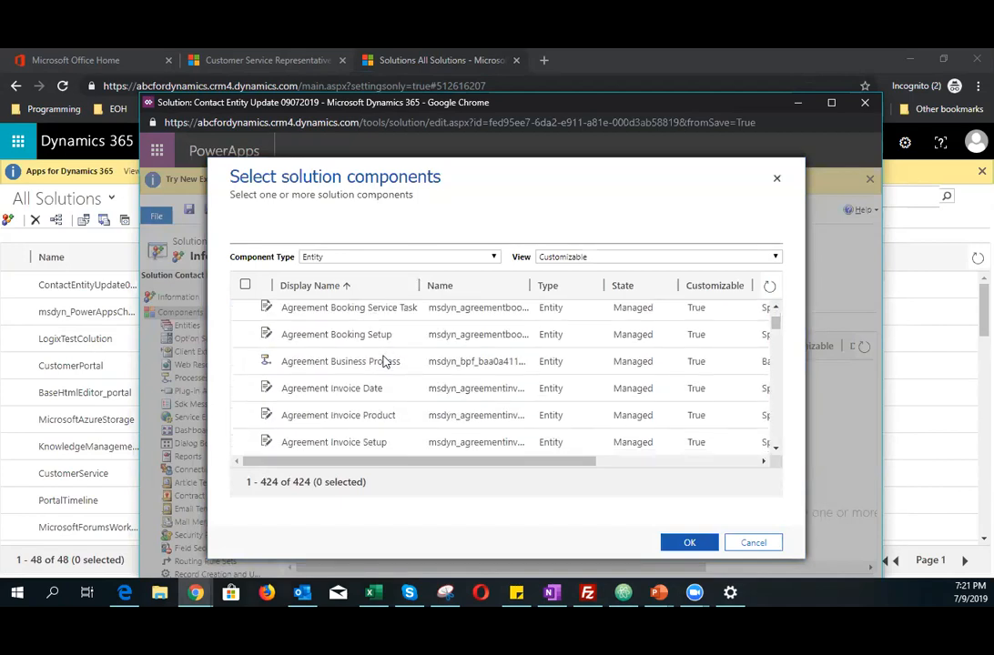
pyautogui.scroll(-15, 383, 361)
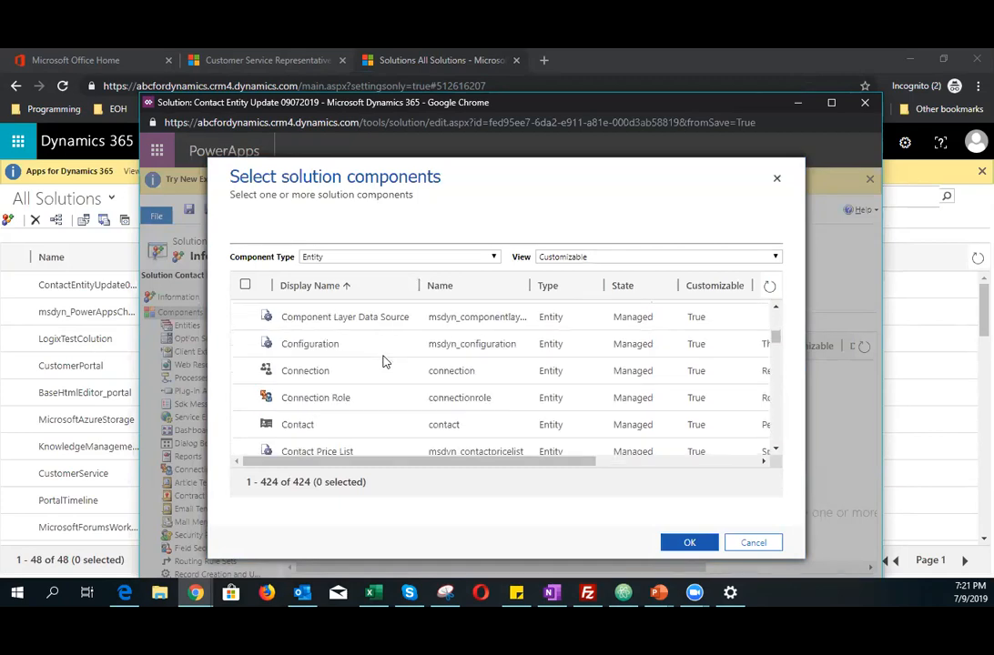
pyautogui.scroll(-3, 382, 359)
pyautogui.click(381, 354)
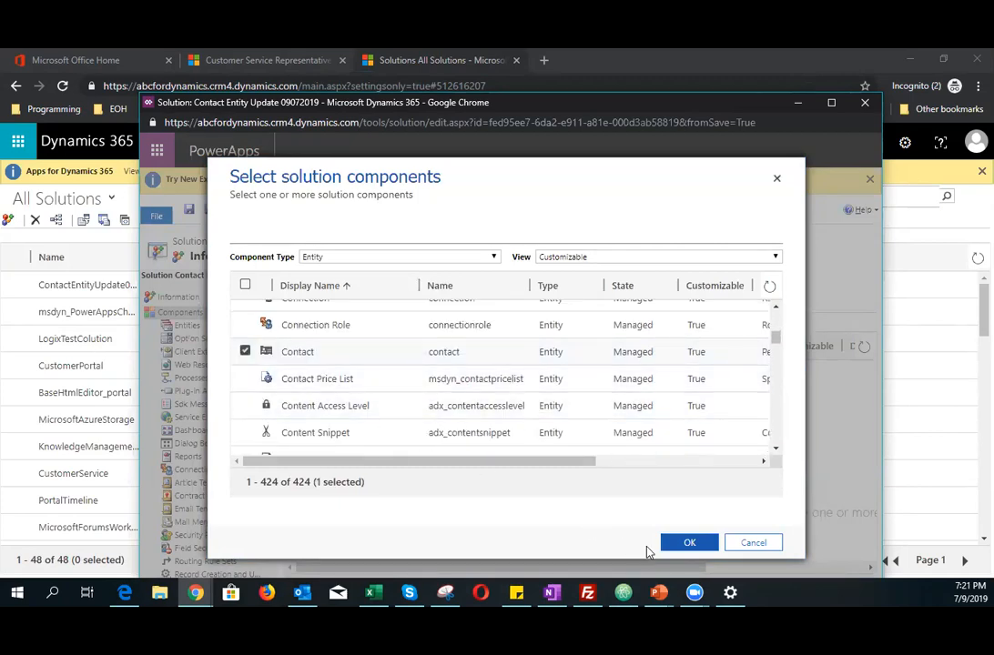
pyautogui.click(684, 543)
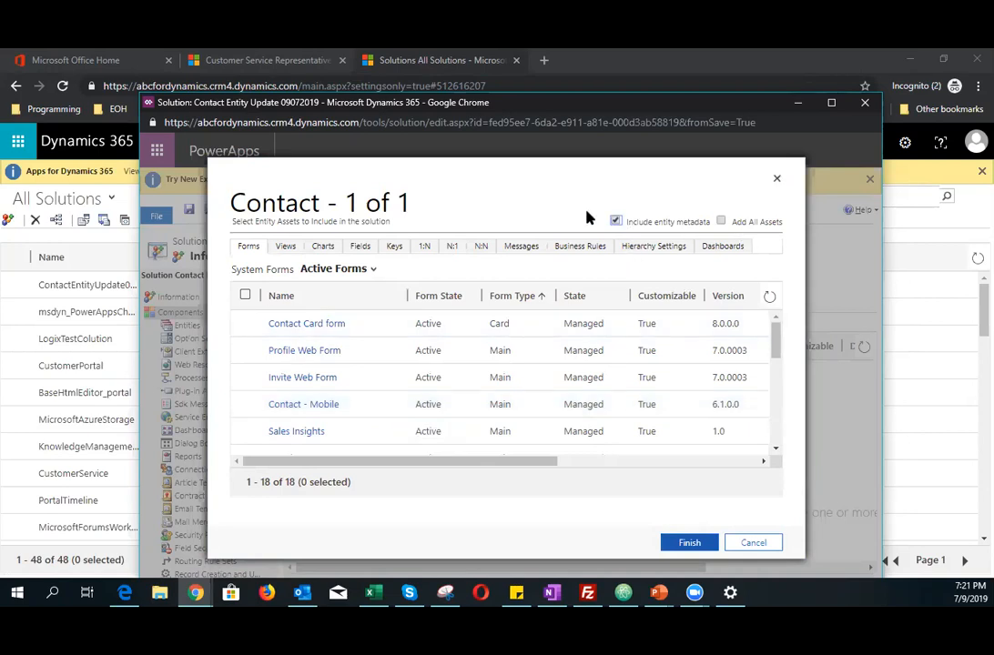
# Step: Choose only the main Contact form as the Contact entity asset to include, without adding all assets, and finish
pyautogui.click(721, 221)
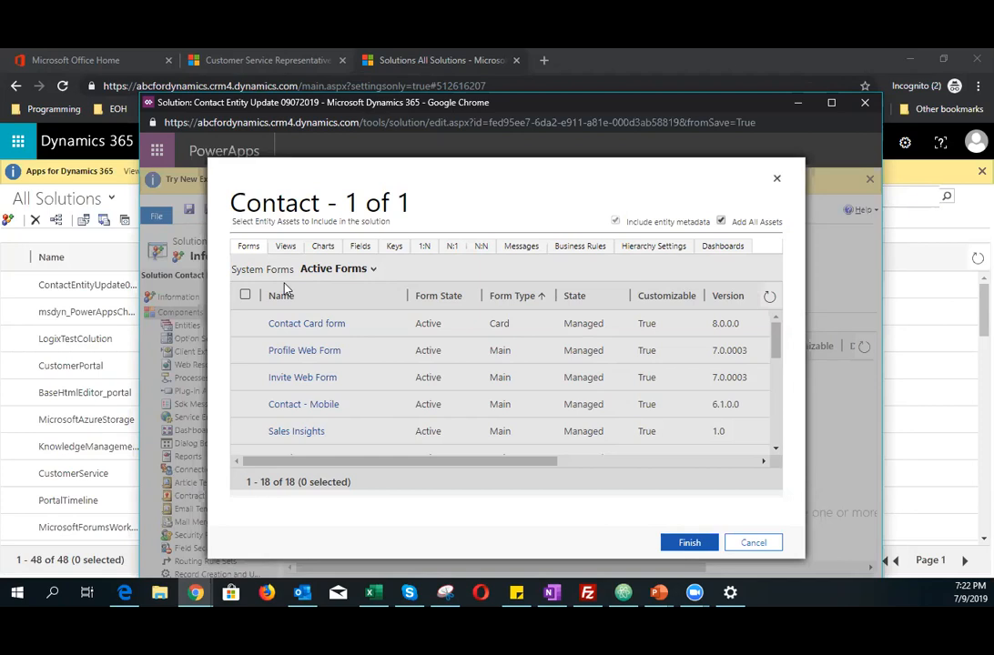
pyautogui.click(720, 221)
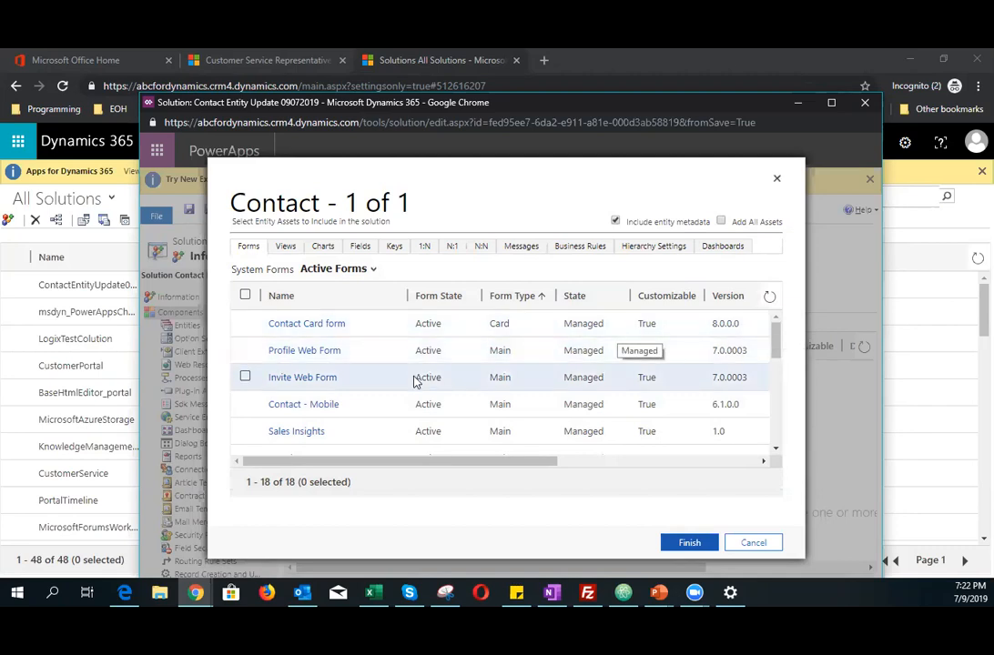
pyautogui.scroll(-1, 406, 384)
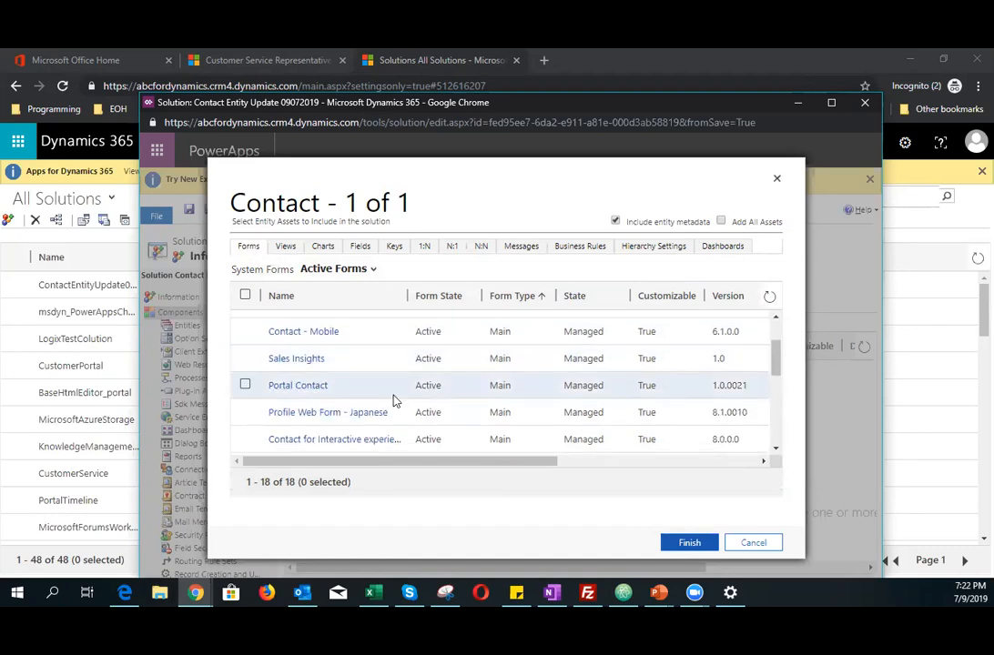
pyautogui.scroll(-2, 394, 400)
pyautogui.scroll(1, 395, 399)
pyautogui.click(271, 399)
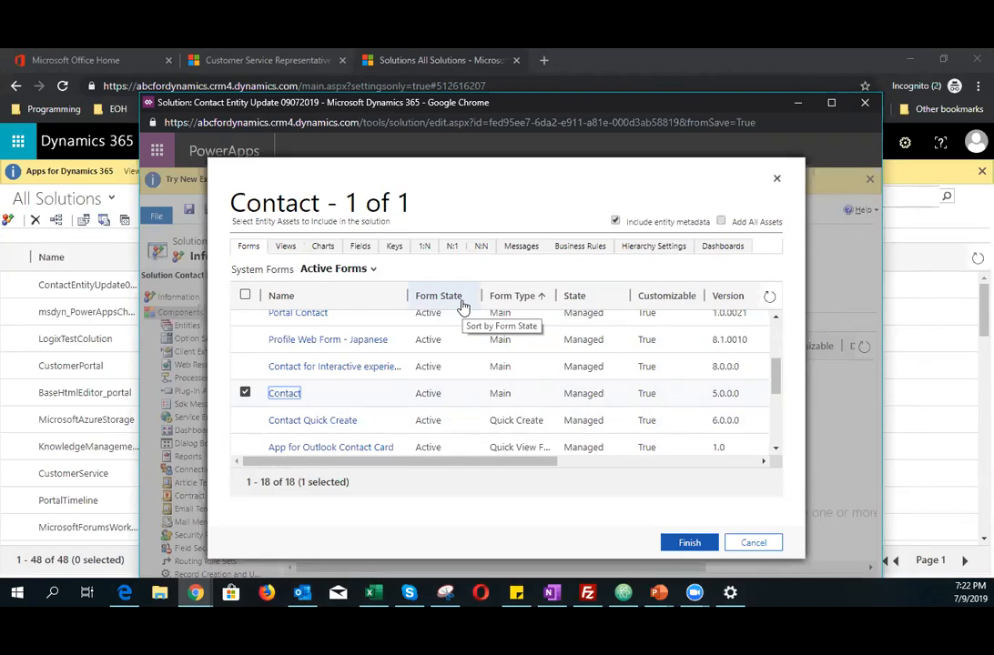
pyautogui.click(697, 544)
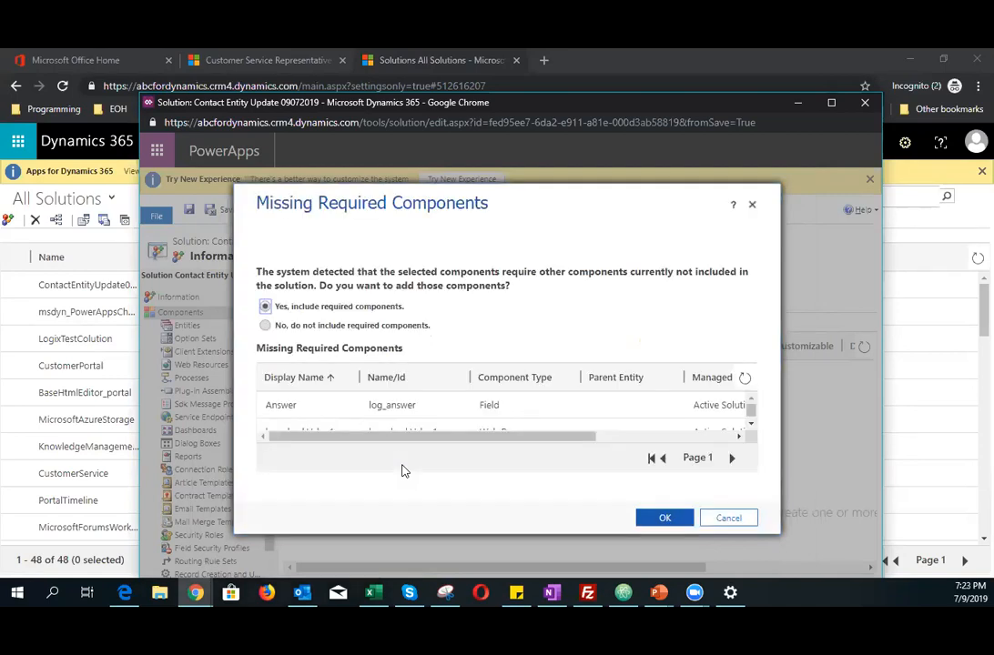
# Step: Review the missing required components and choose not to include them in the solution, then confirm
pyautogui.scroll(-3, 392, 406)
pyautogui.scroll(-1, 394, 408)
pyautogui.scroll(3, 394, 414)
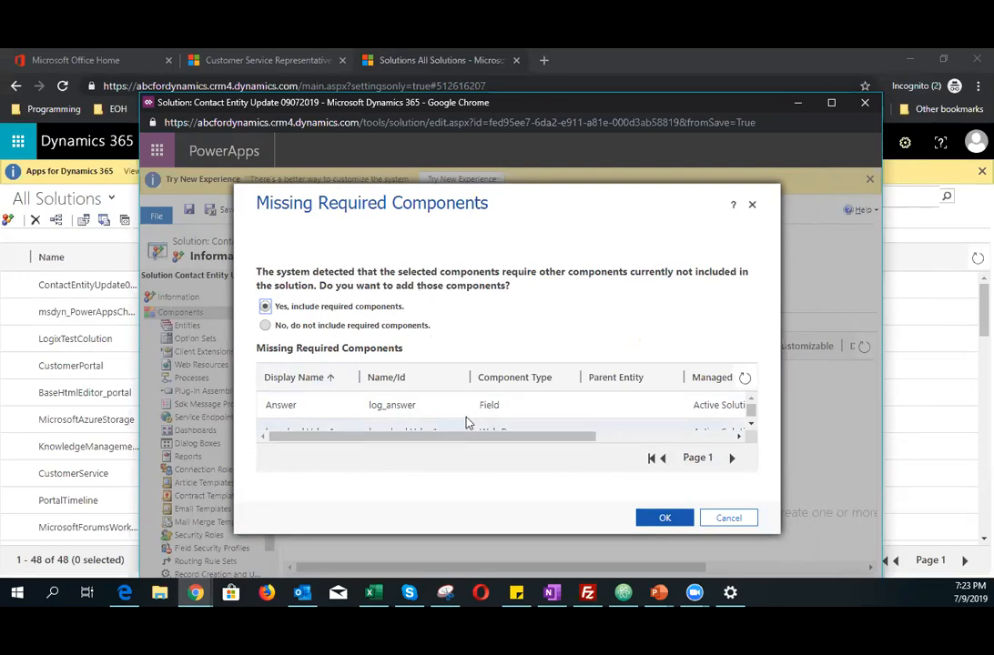
pyautogui.scroll(-3, 472, 414)
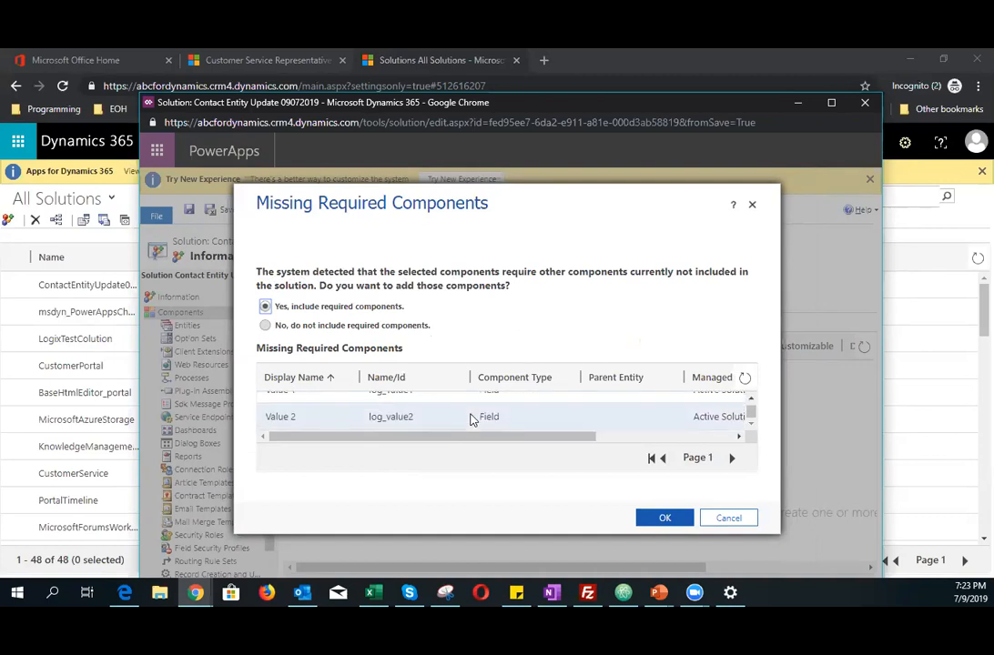
pyautogui.scroll(3, 444, 426)
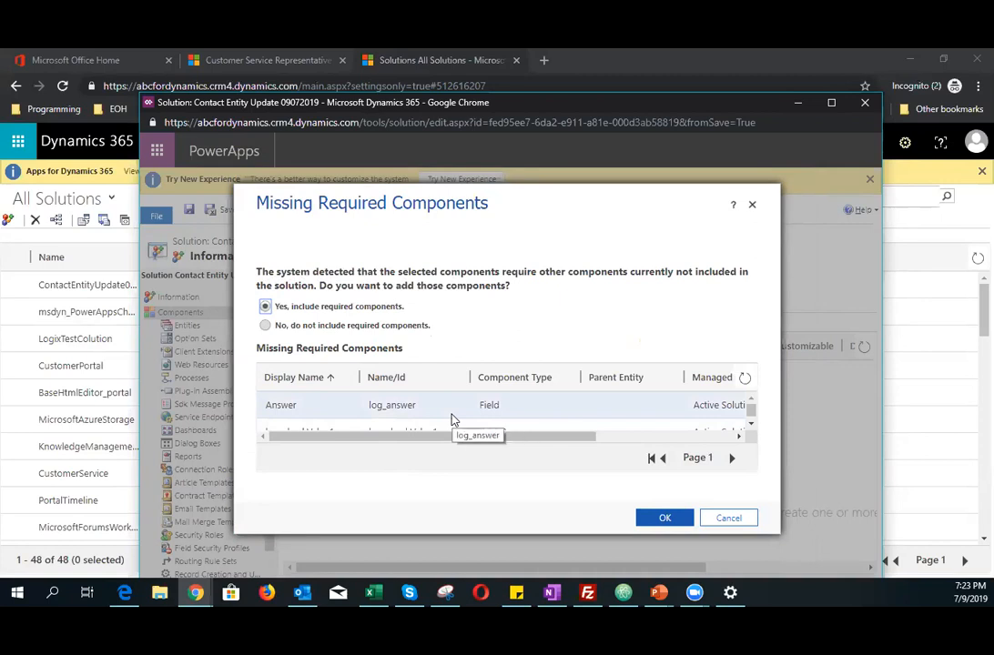
pyautogui.click(304, 326)
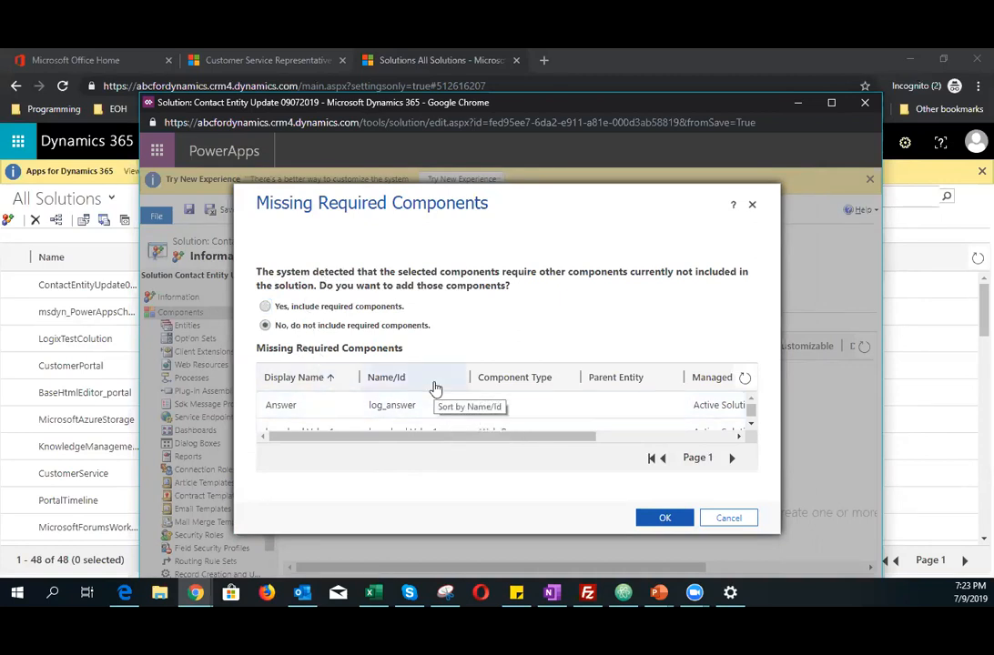
pyautogui.click(751, 425)
pyautogui.click(751, 425)
pyautogui.click(751, 425)
pyautogui.click(750, 425)
pyautogui.click(751, 425)
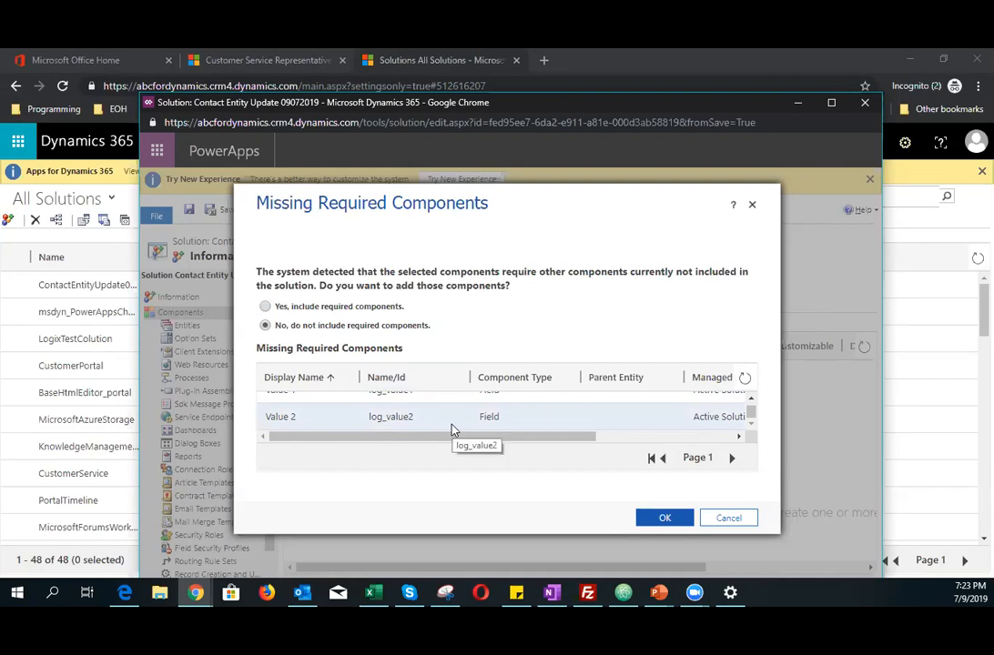
pyautogui.click(661, 521)
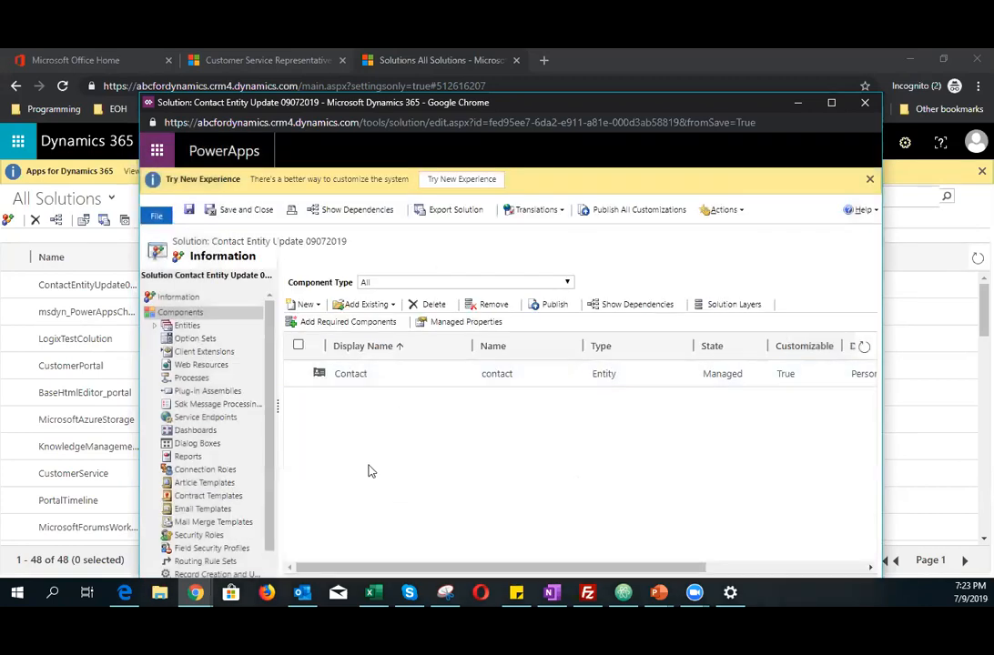
# Step: Open the solution's Contact entity and launch its main Contact form in the form editor
pyautogui.click(155, 325)
pyautogui.click(177, 339)
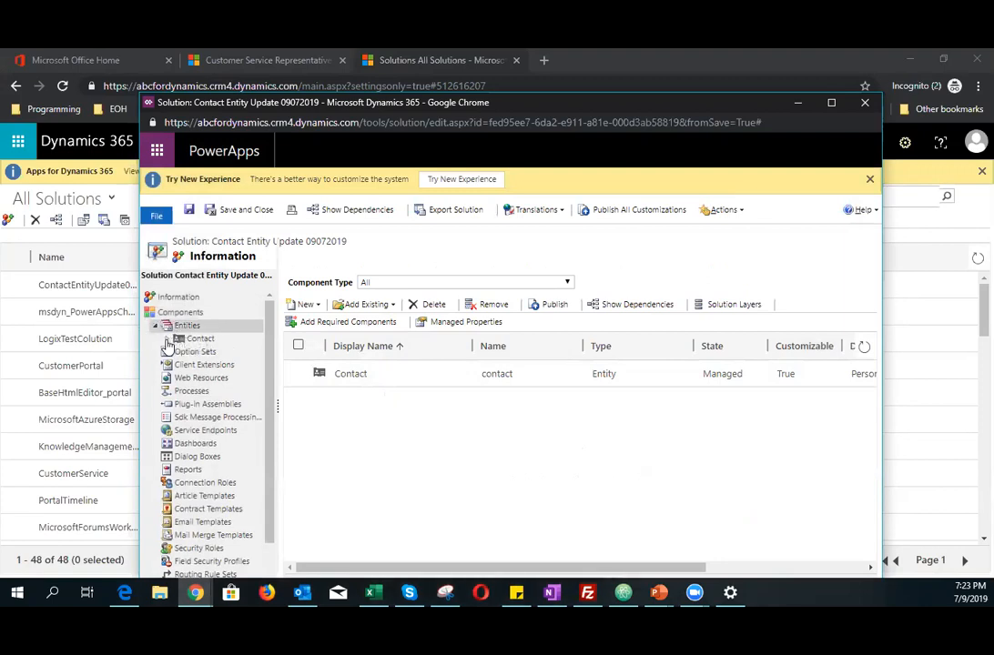
pyautogui.click(208, 341)
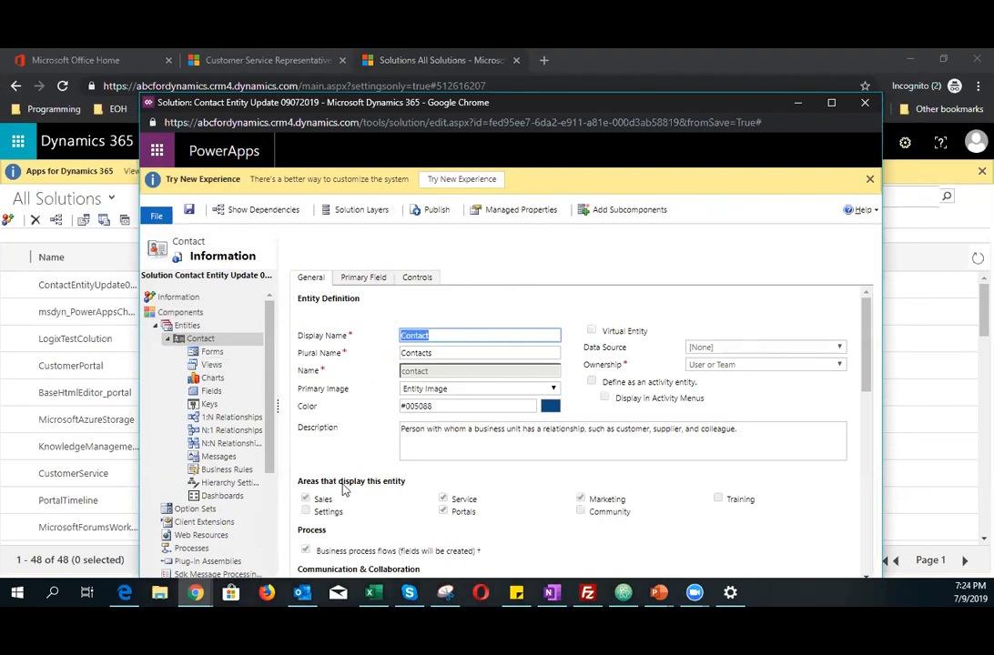
pyautogui.scroll(-2, 691, 430)
pyautogui.scroll(2, 692, 430)
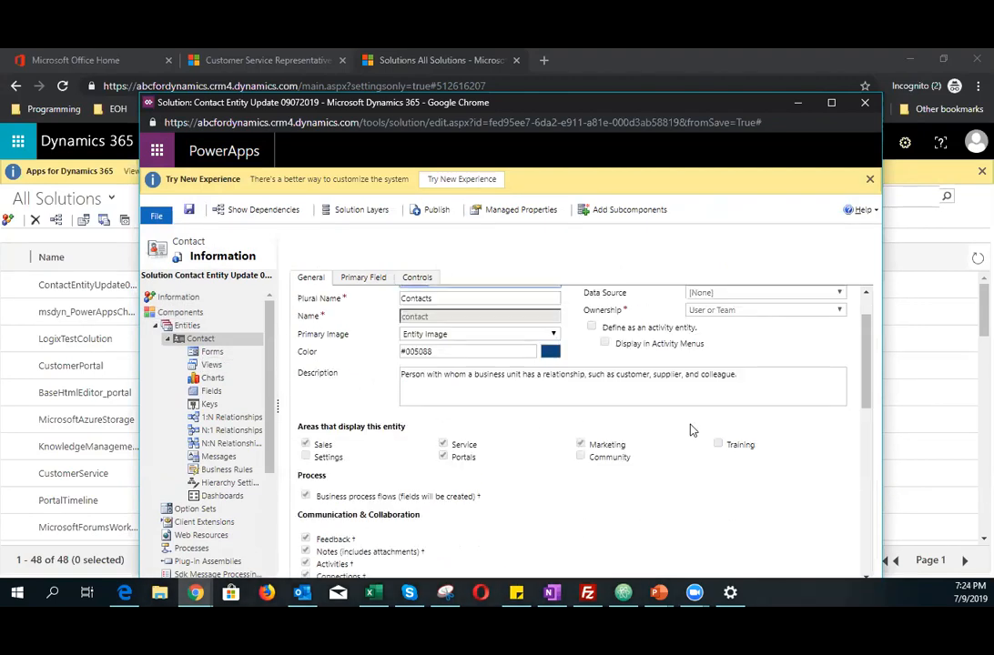
pyautogui.scroll(-6, 332, 466)
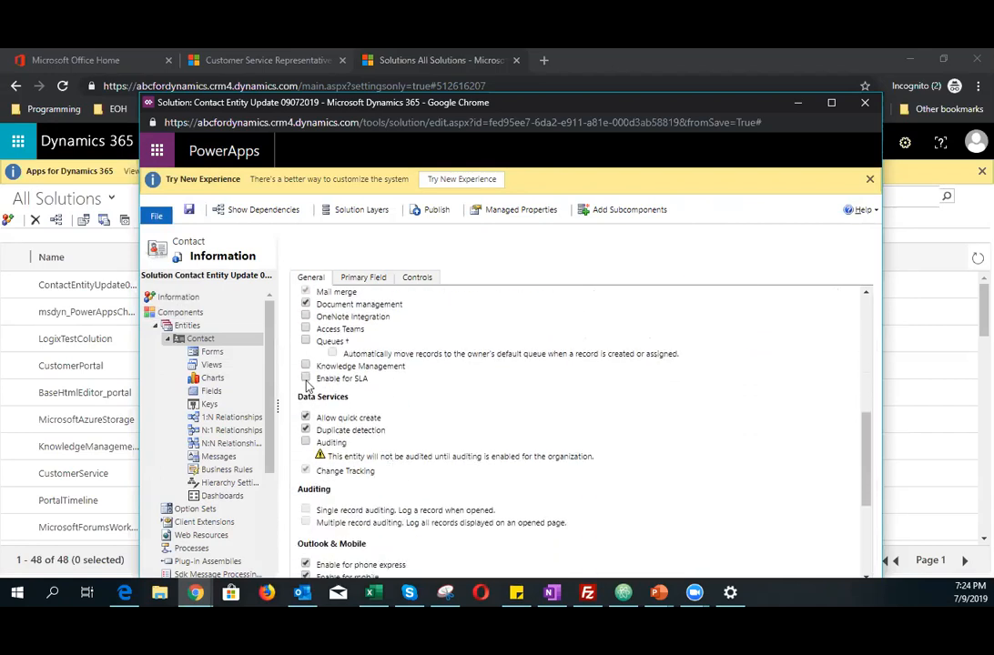
pyautogui.click(207, 352)
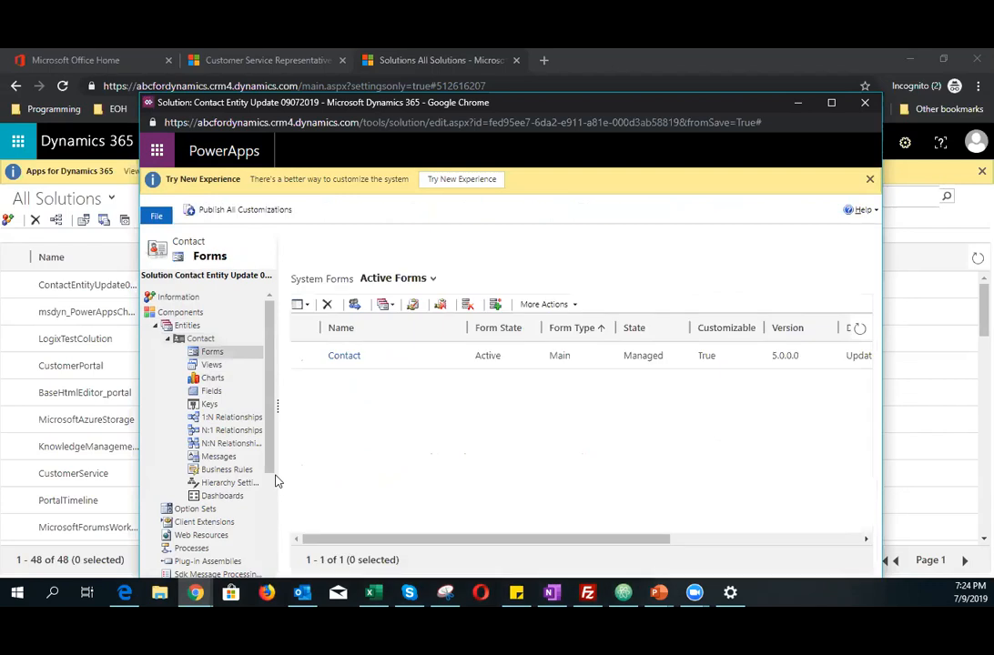
pyautogui.click(344, 355)
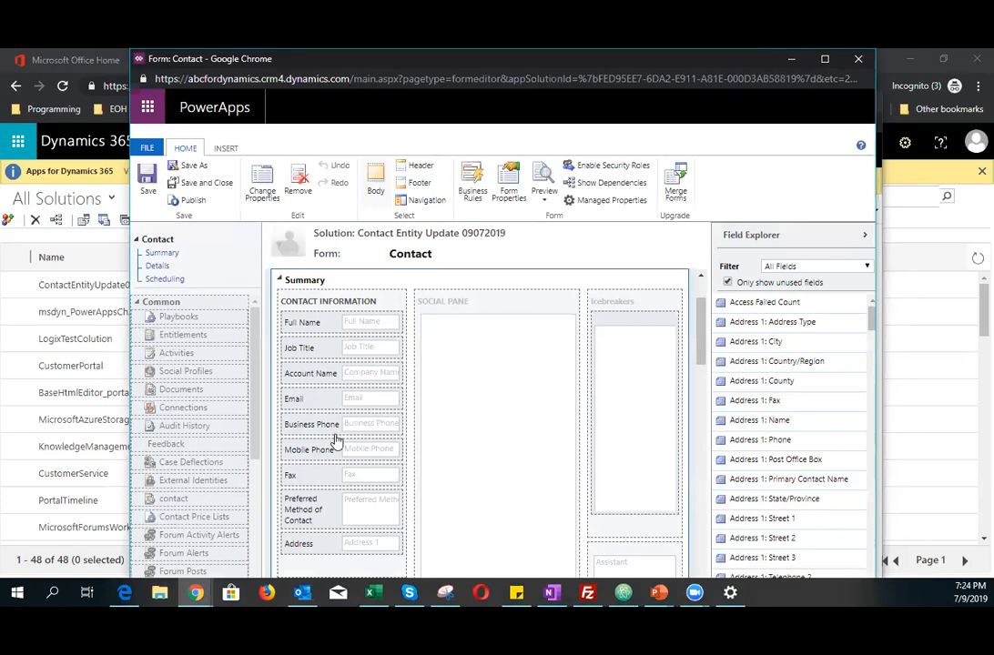
# Step: Remove the Icebreakers and Assistant sections from the Summary tab of the Contact form
pyautogui.click(620, 306)
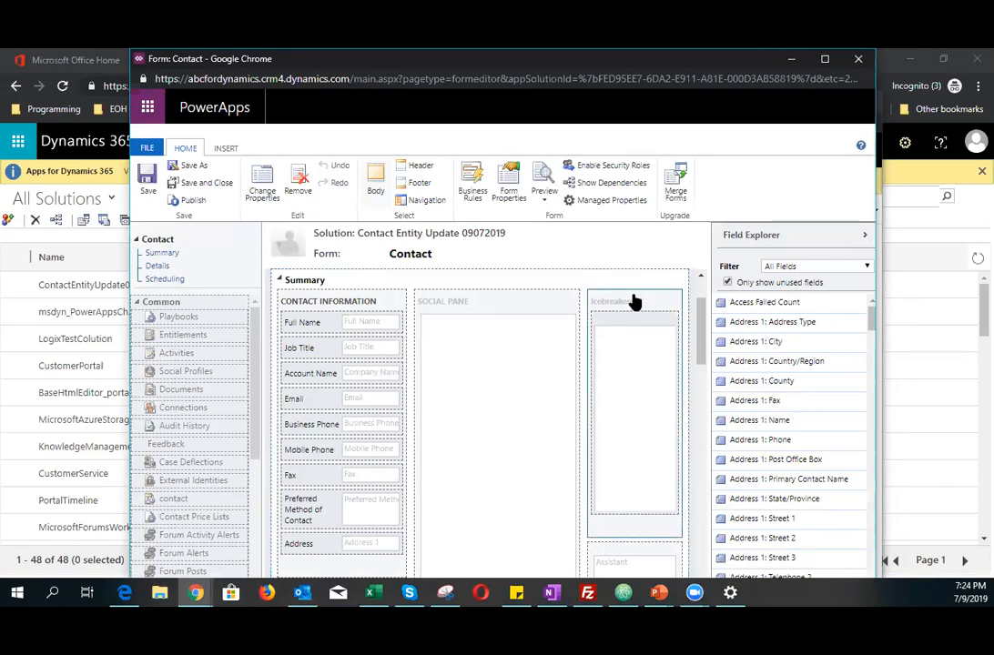
pyautogui.click(300, 178)
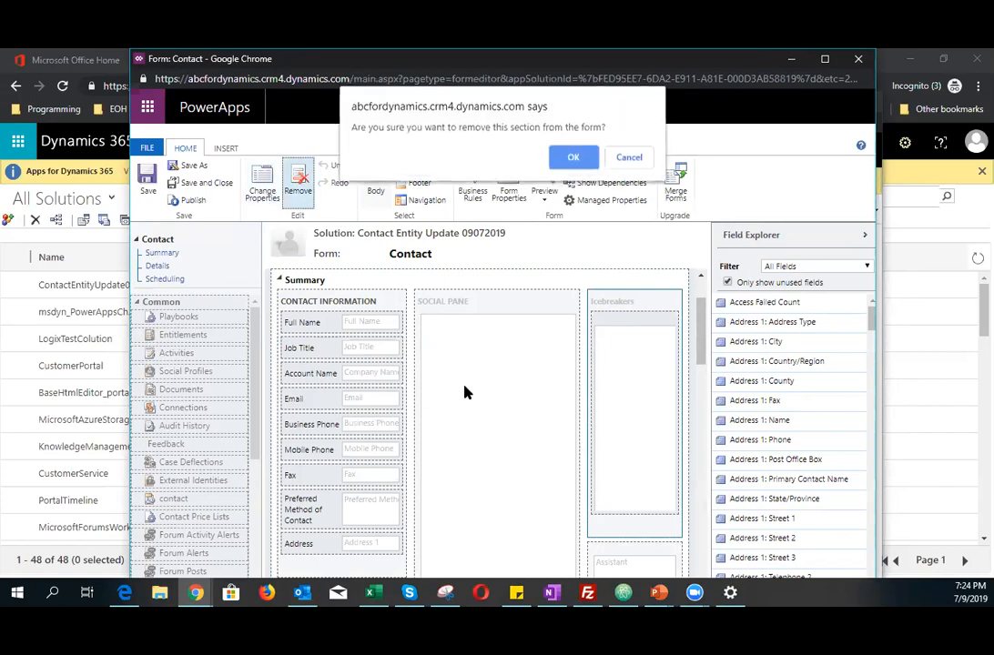
pyautogui.click(573, 156)
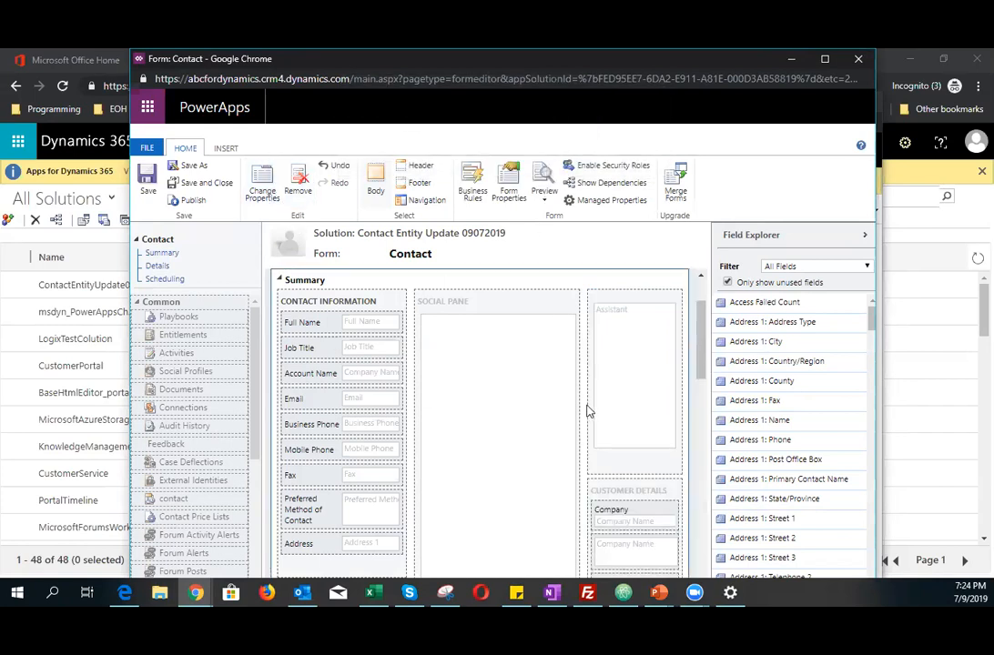
pyautogui.click(625, 304)
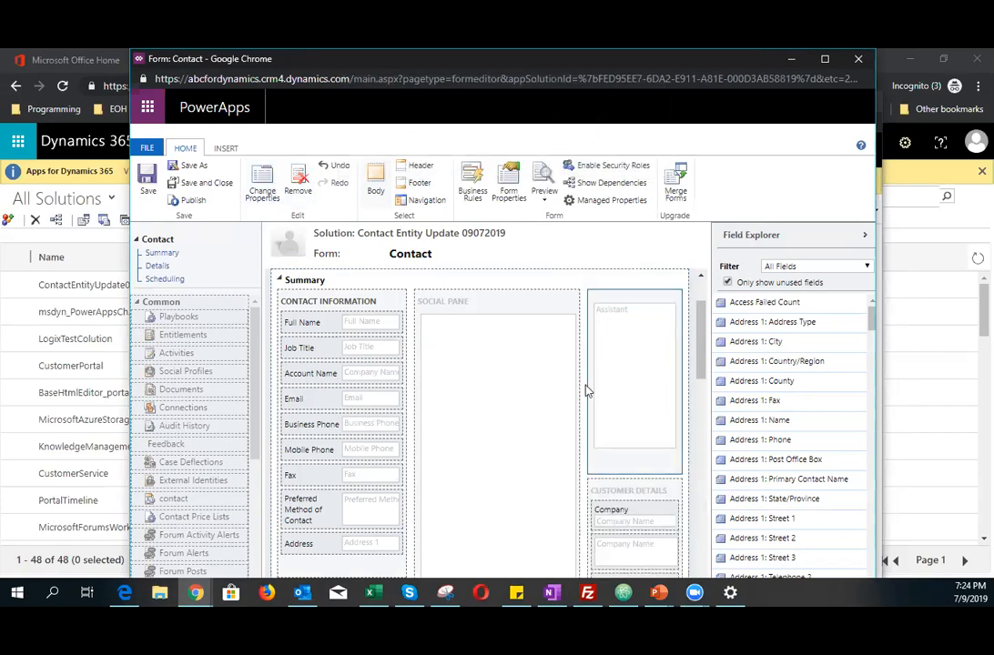
pyautogui.click(298, 187)
pyautogui.press('Return')
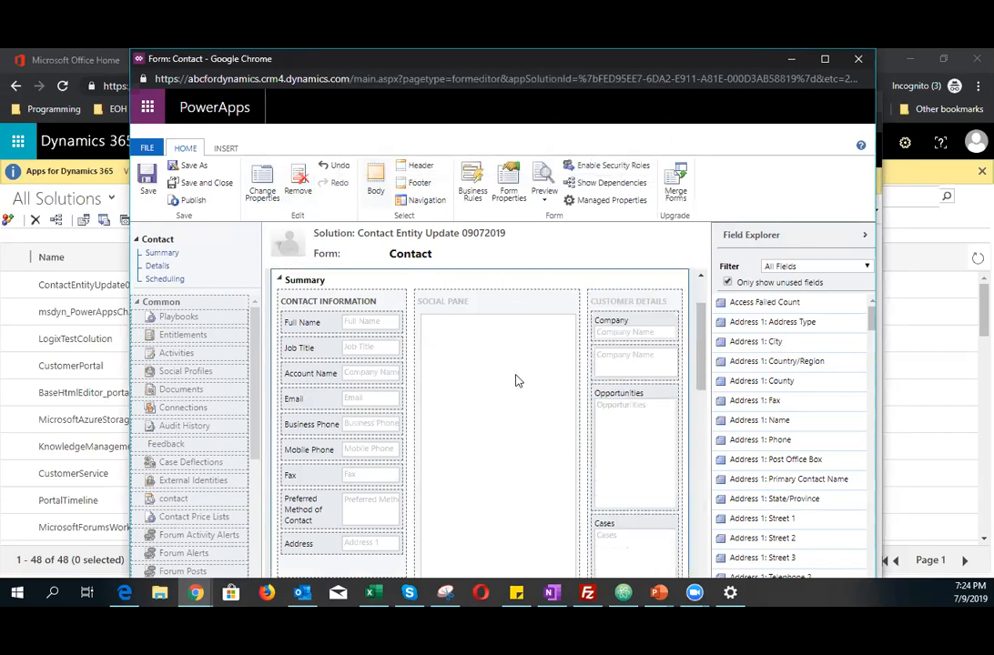
# Step: Remove the Map View section from the Summary tab of the form
pyautogui.scroll(-1, 515, 380)
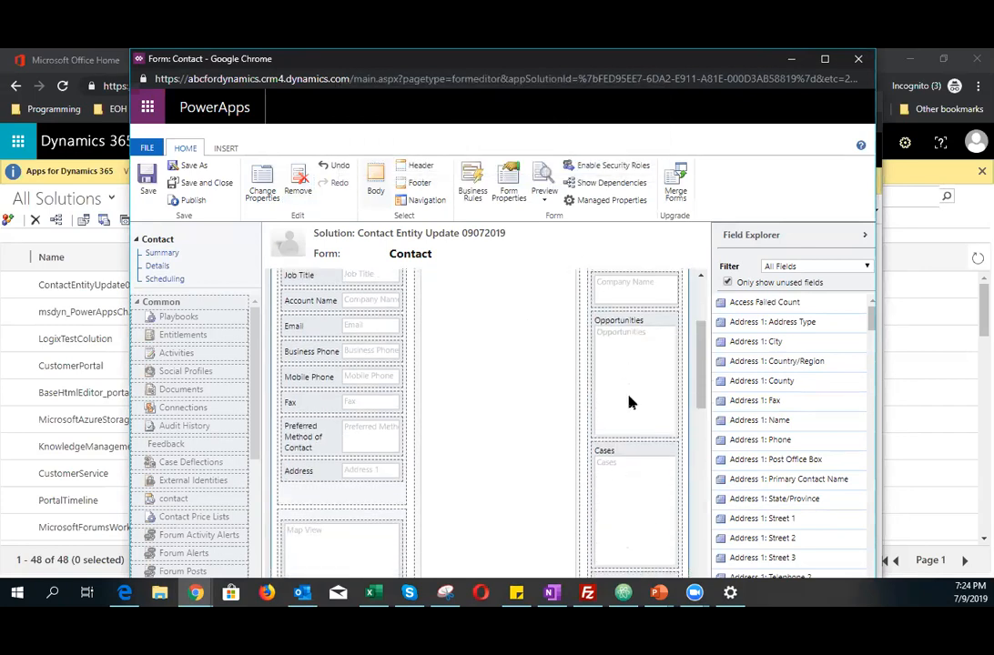
pyautogui.scroll(-2, 630, 401)
pyautogui.scroll(-1, 630, 403)
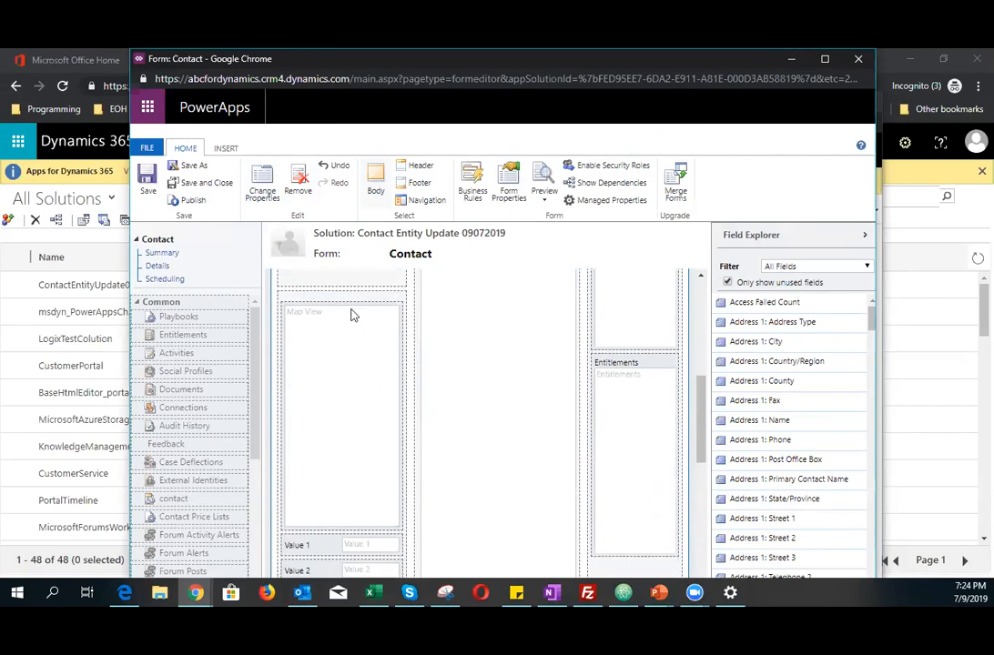
pyautogui.click(298, 182)
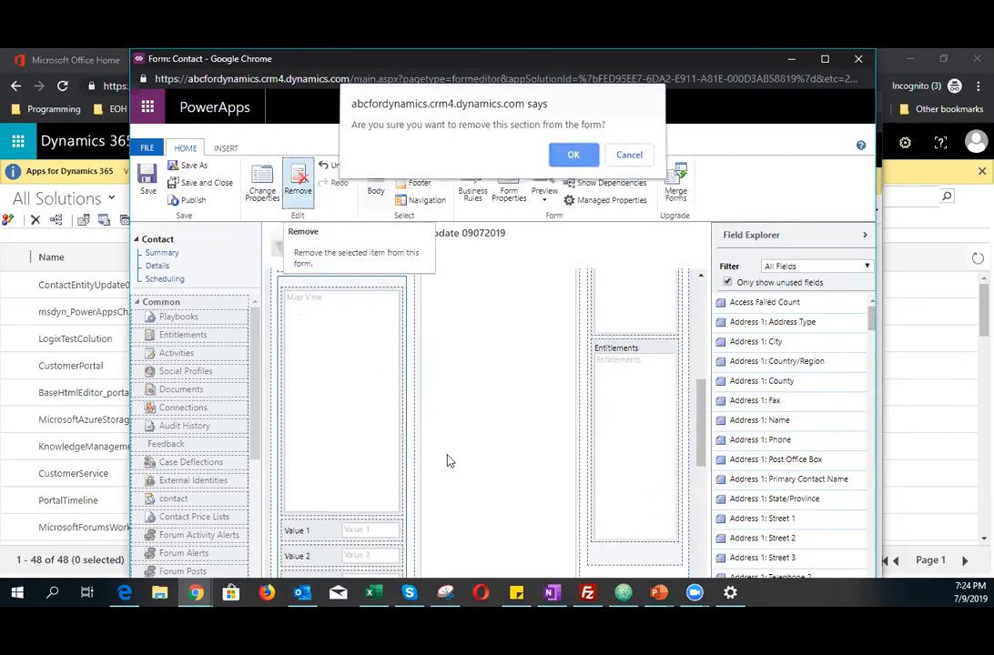
pyautogui.press('Return')
# Step: Collapse and re-expand the Details tab on the Contact form
pyautogui.scroll(-5, 391, 474)
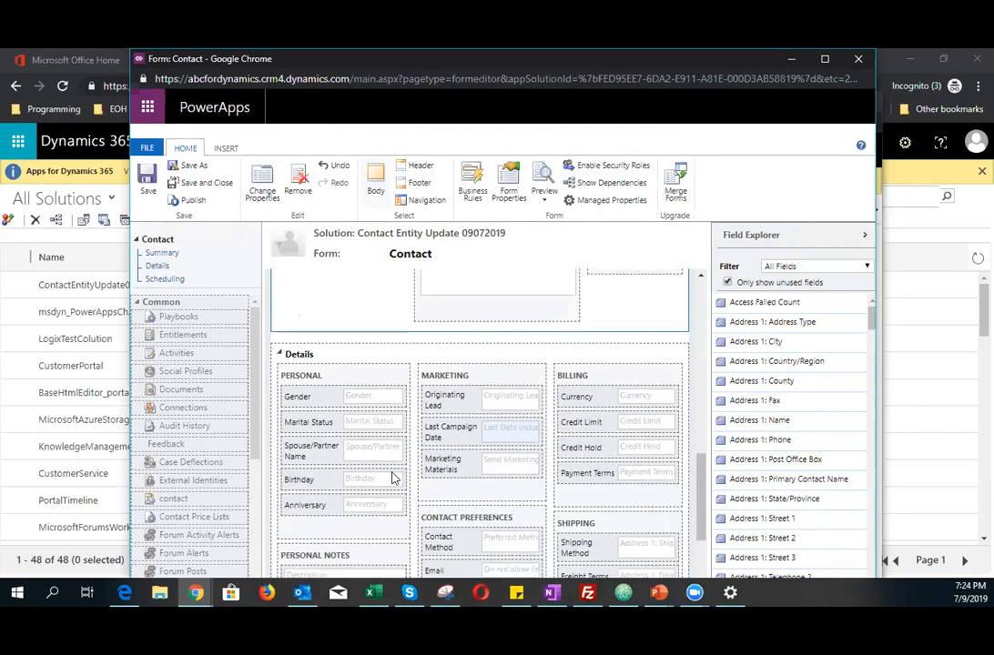
pyautogui.scroll(2, 392, 474)
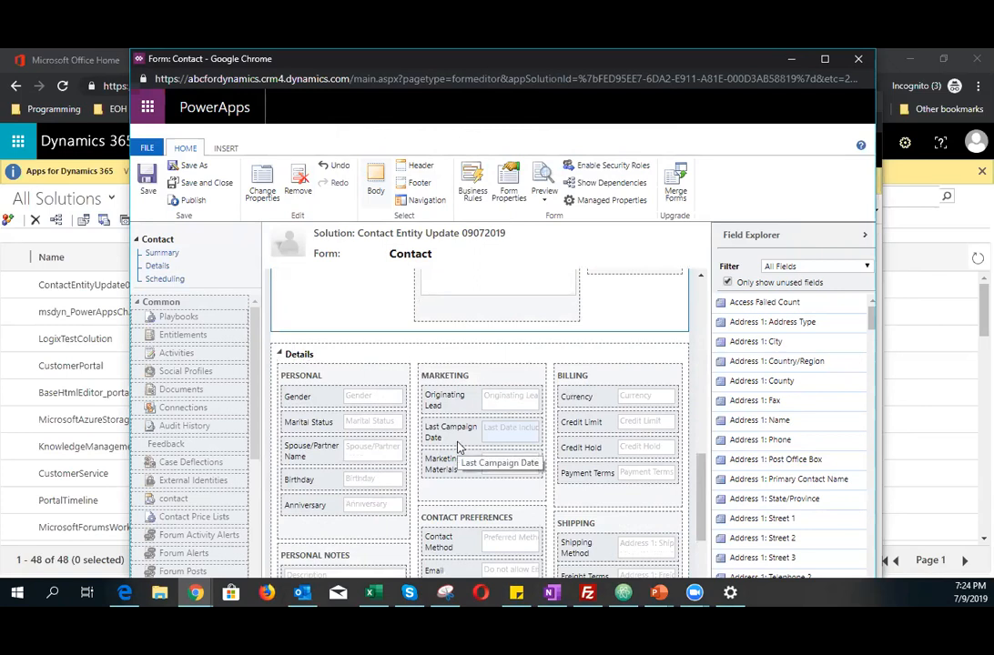
pyautogui.click(288, 357)
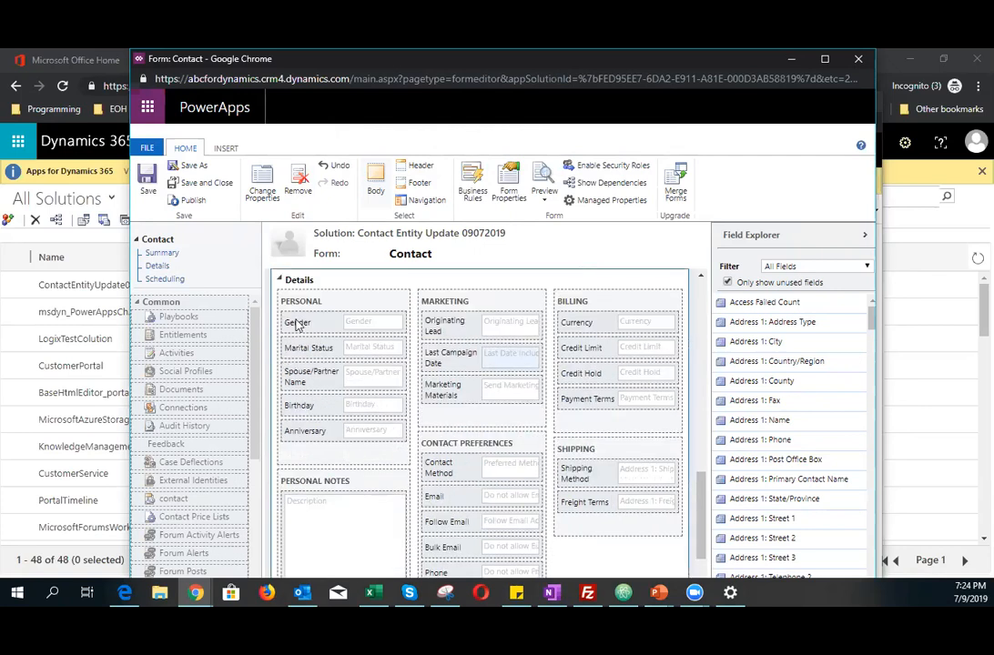
pyautogui.click(295, 286)
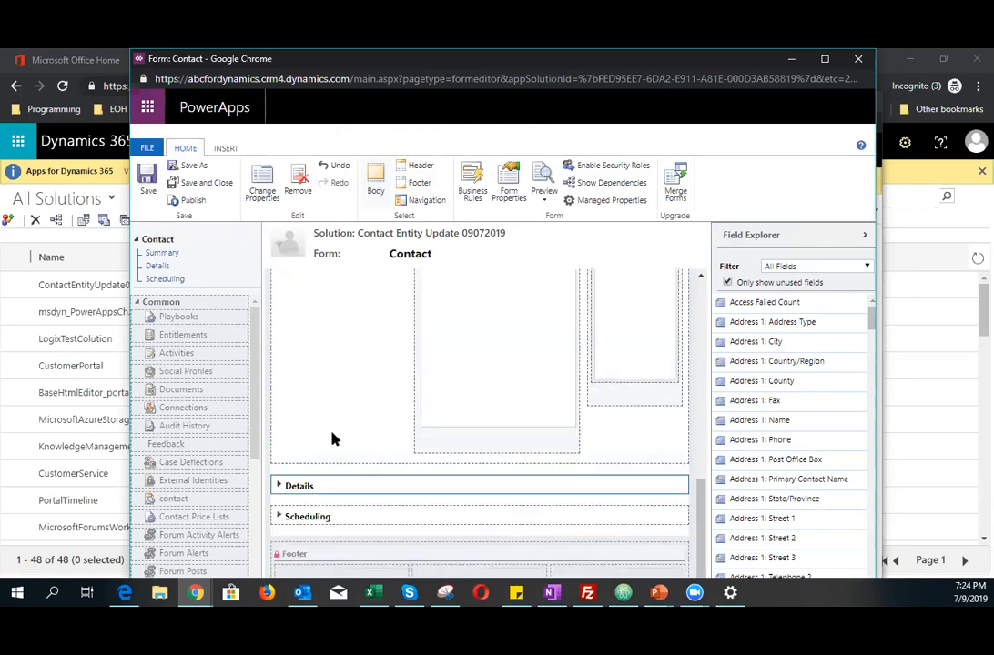
pyautogui.click(293, 488)
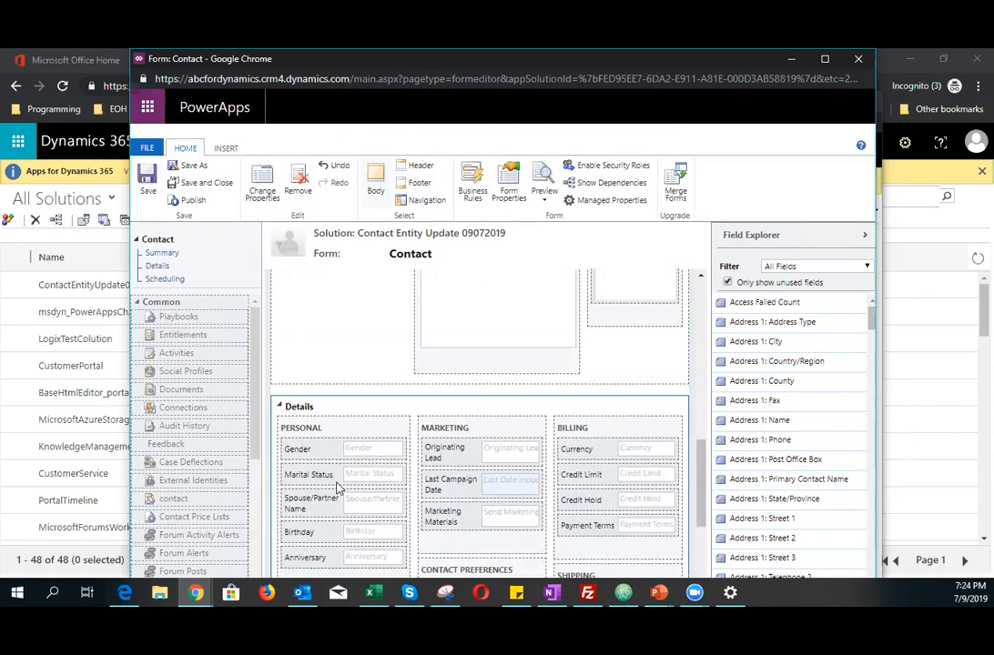
# Step: Collapse the Details tab and scroll through the Contact form layout up to the header
pyautogui.scroll(-1, 337, 489)
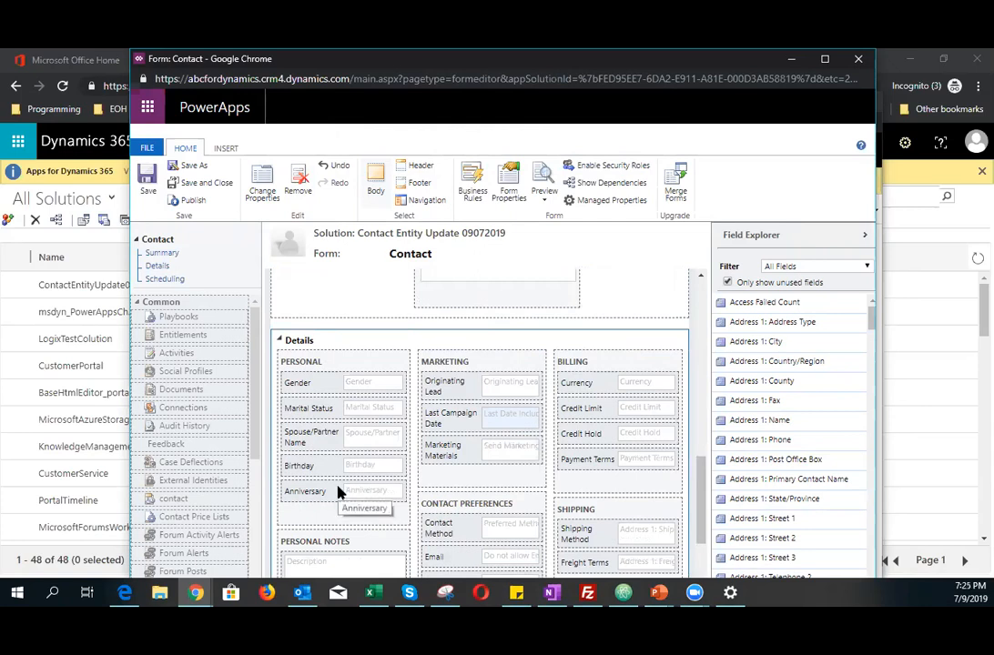
pyautogui.click(288, 346)
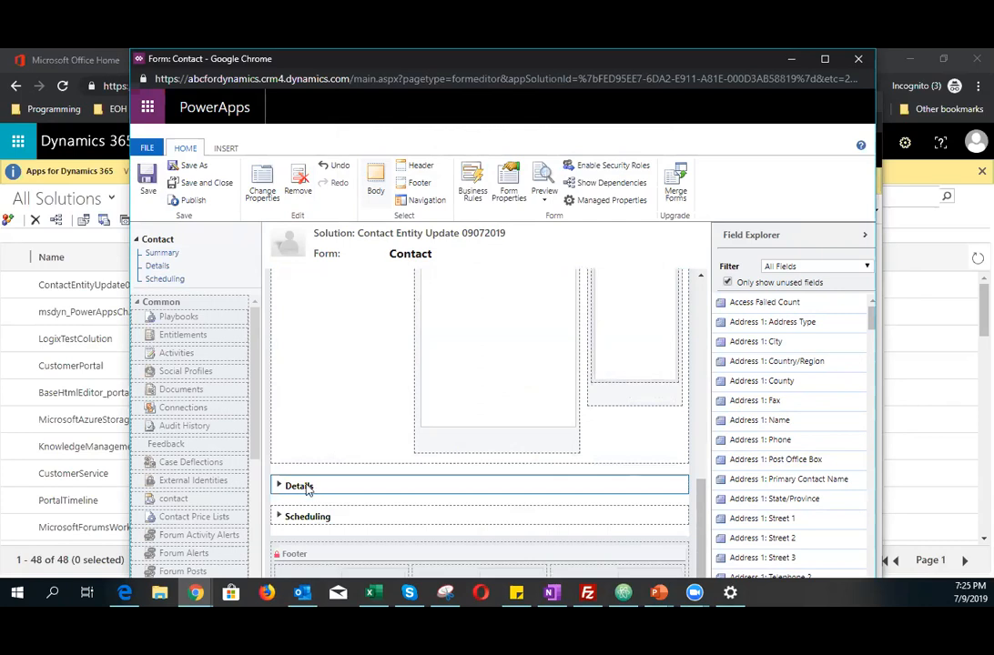
pyautogui.scroll(10, 320, 509)
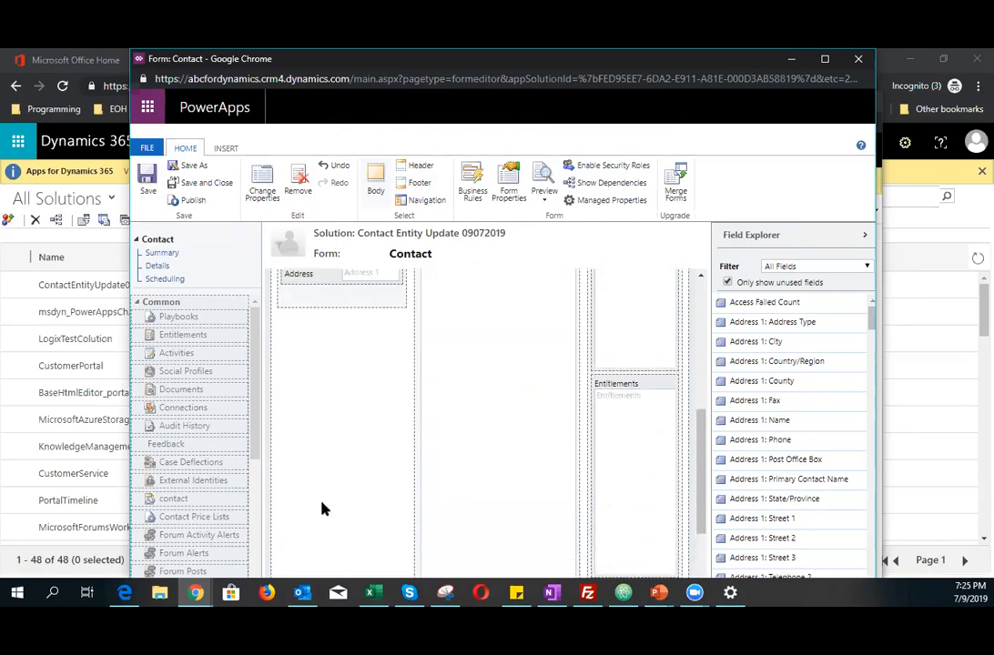
pyautogui.scroll(-3, 324, 507)
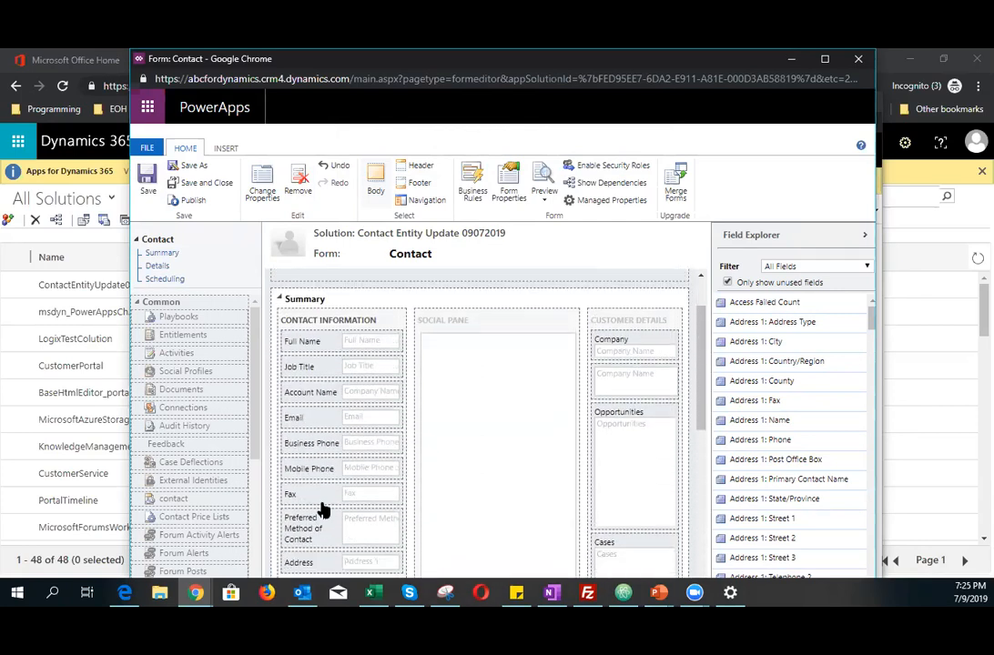
pyautogui.scroll(4, 324, 508)
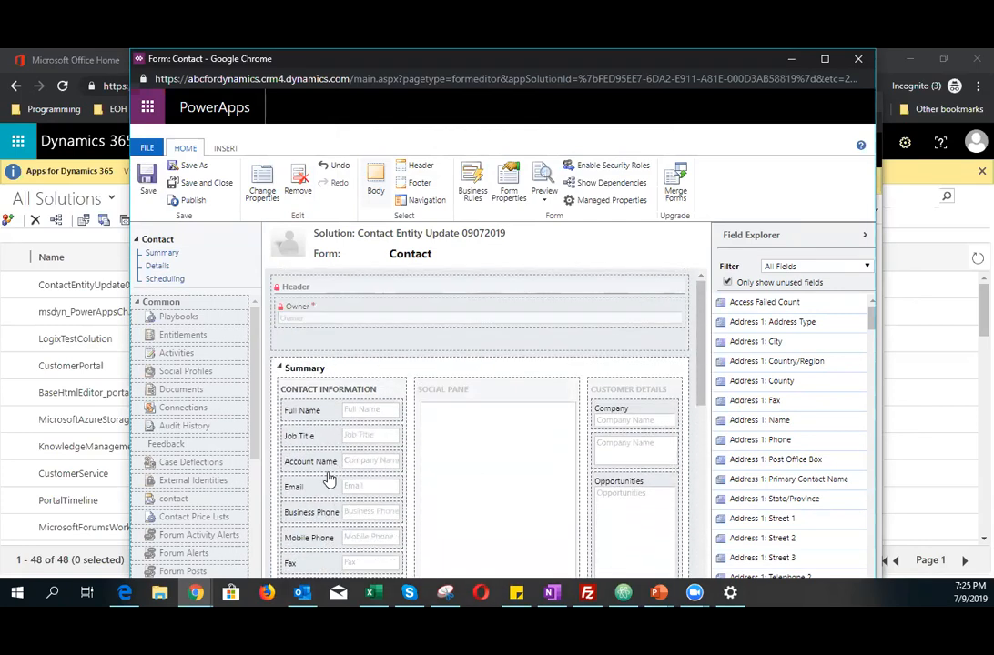
pyautogui.scroll(-3, 328, 475)
pyautogui.scroll(1, 328, 478)
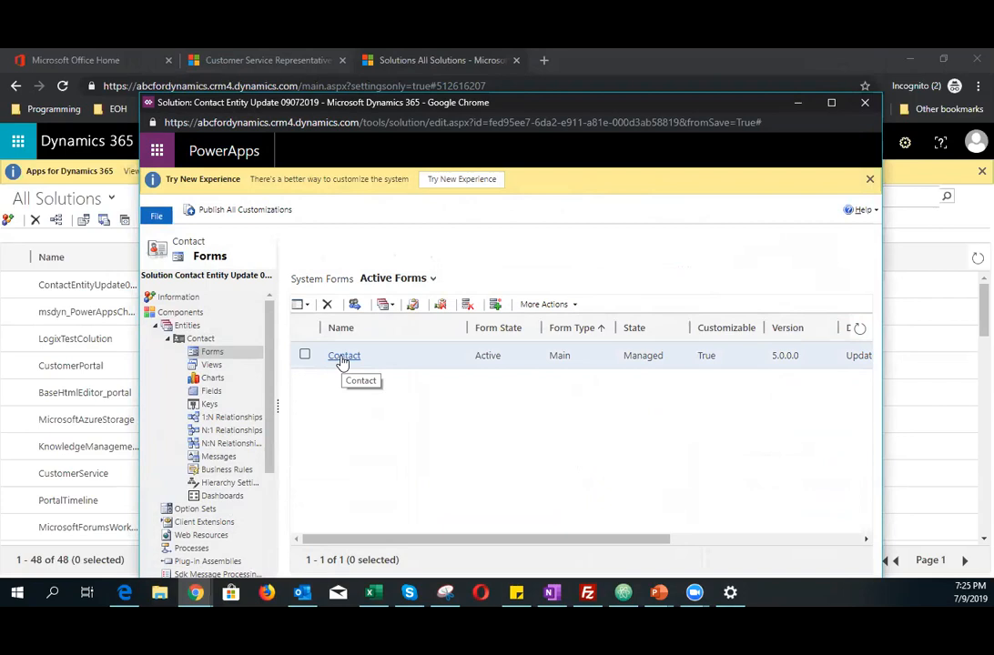
# Step: Start a new field for the solution's Contact entity with the display name Account Number
pyautogui.click(211, 391)
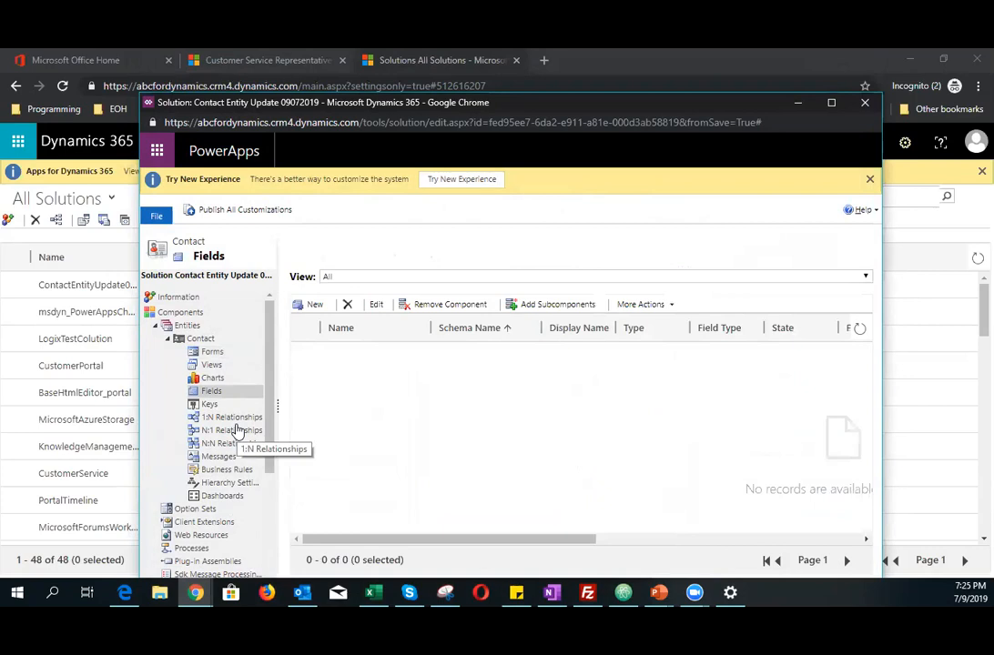
pyautogui.click(310, 305)
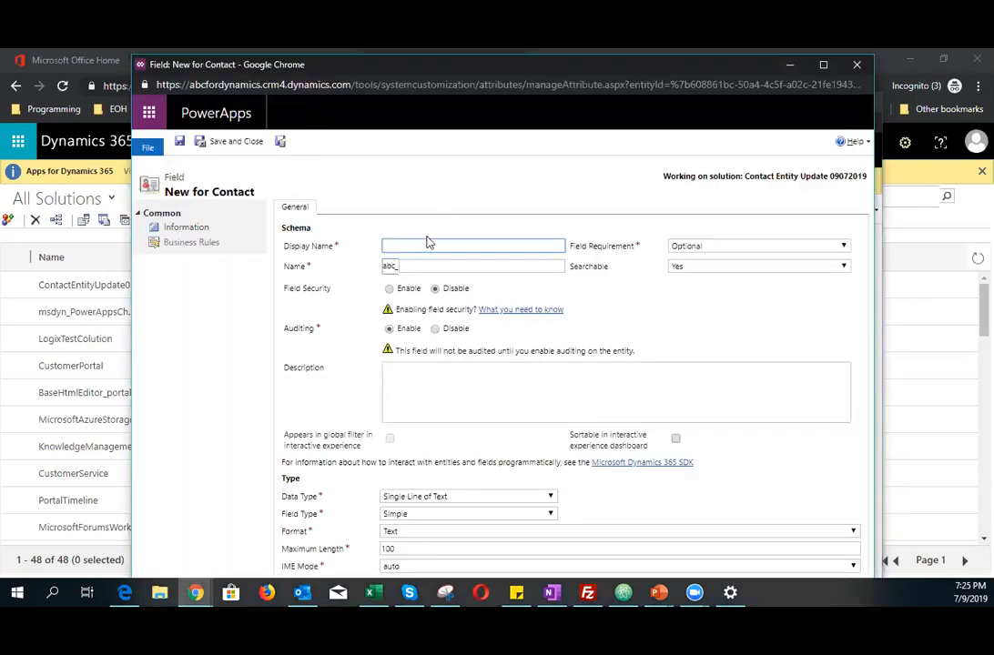
pyautogui.click(427, 244)
pyautogui.write('Account Number')
pyautogui.click(310, 295)
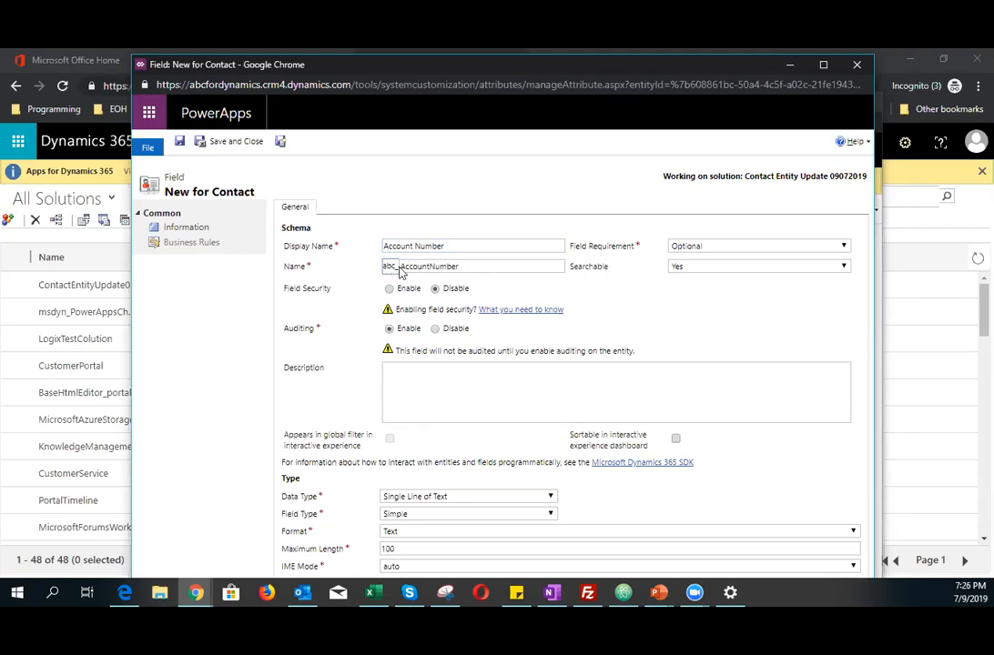
# Step: Change the field's schema name to abc_accountnumber
pyautogui.moveTo(400, 267)
pyautogui.mouseDown()
pyautogui.moveTo(480, 265)
pyautogui.moveTo(387, 268)
pyautogui.mouseUp()
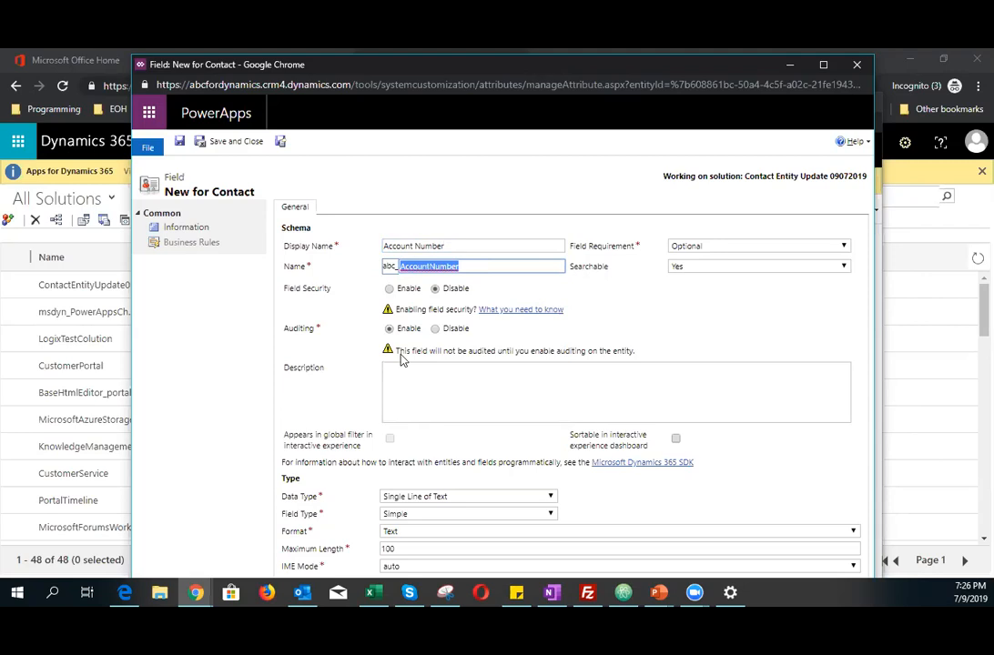
pyautogui.write('accountnumber')
pyautogui.click(686, 328)
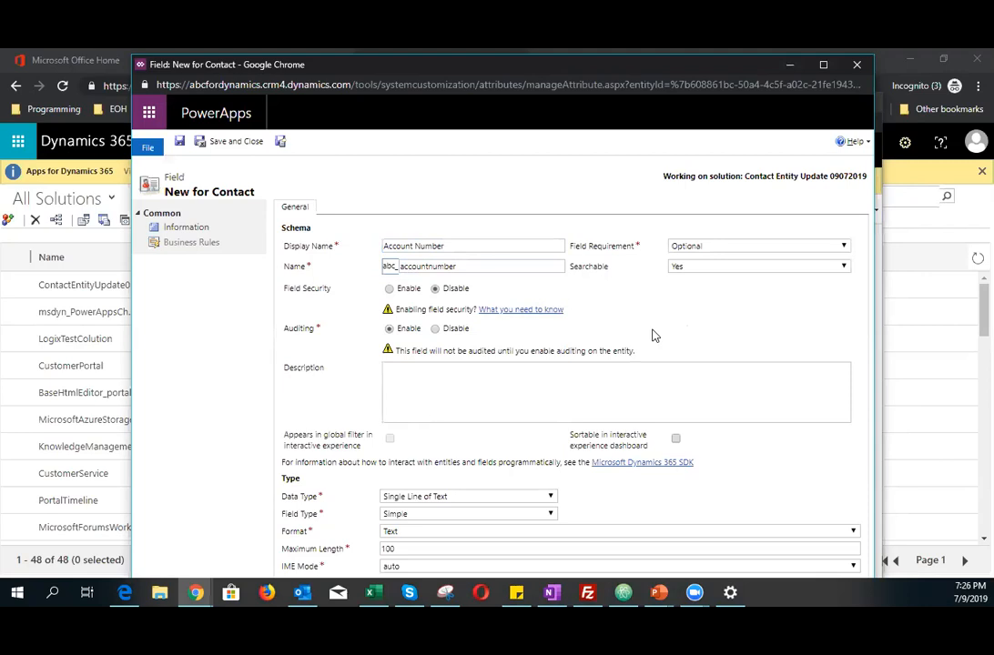
# Step: Set the field requirement to Business Required and keep the field searchable
pyautogui.click(700, 248)
pyautogui.click(703, 282)
pyautogui.click(691, 267)
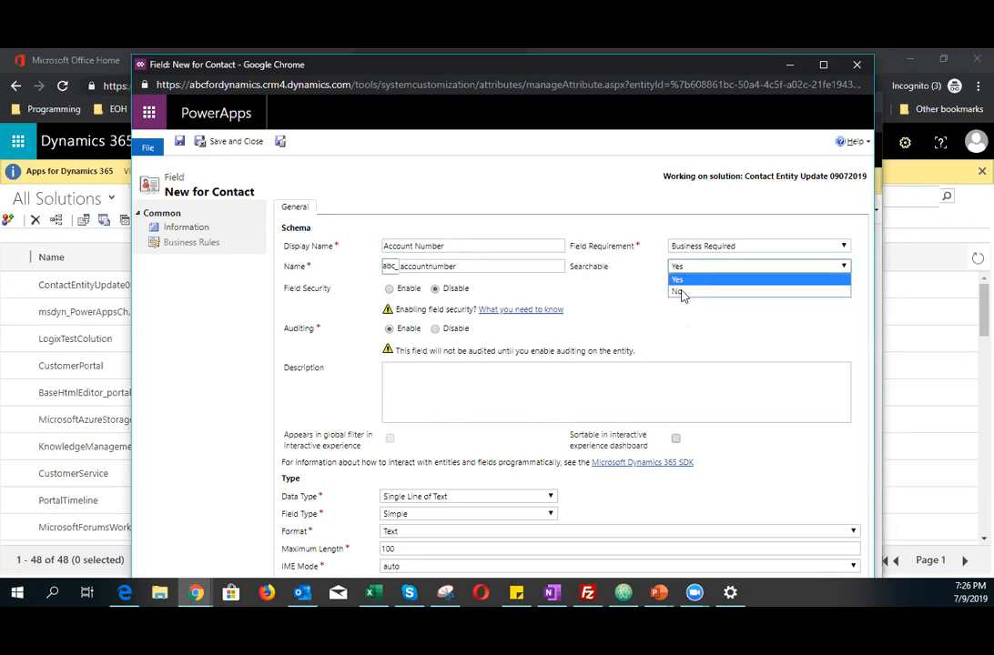
pyautogui.click(695, 281)
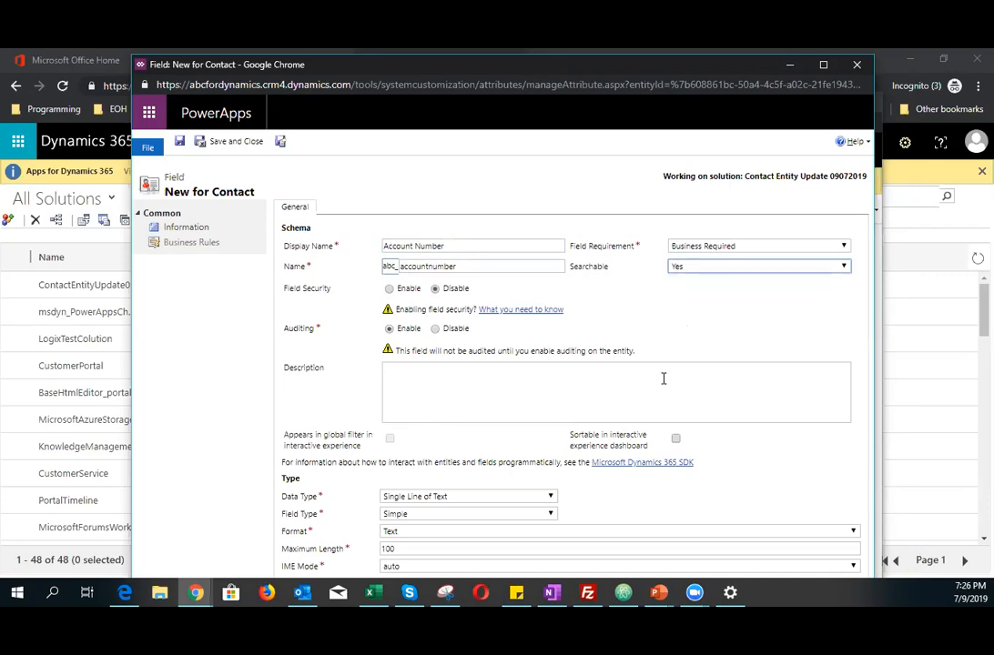
# Step: Disable auditing for the field and enter the description "The customers account number"
pyautogui.click(435, 329)
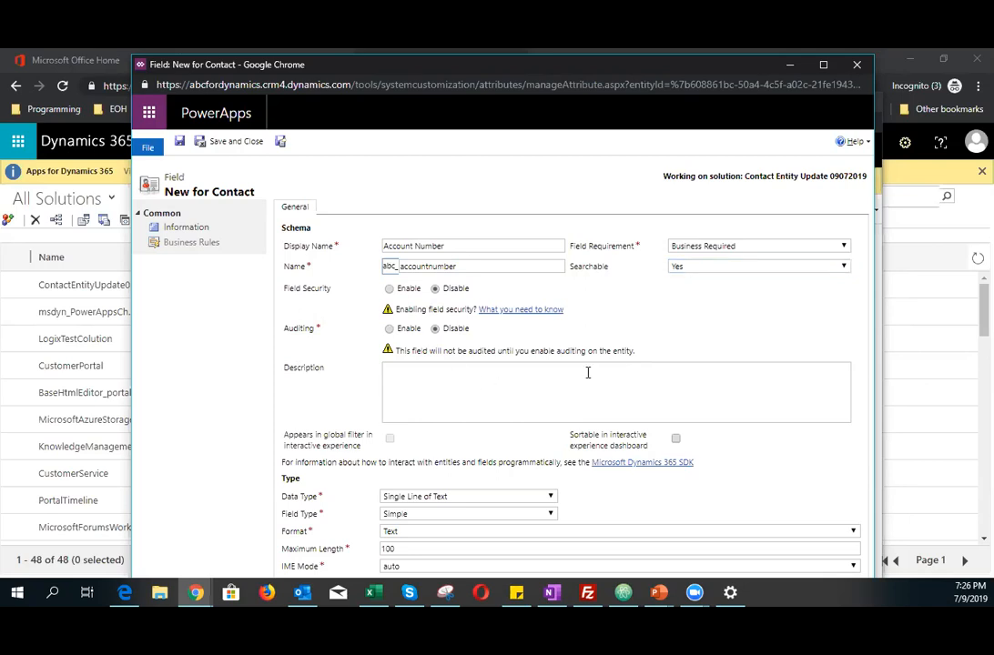
pyautogui.click(504, 402)
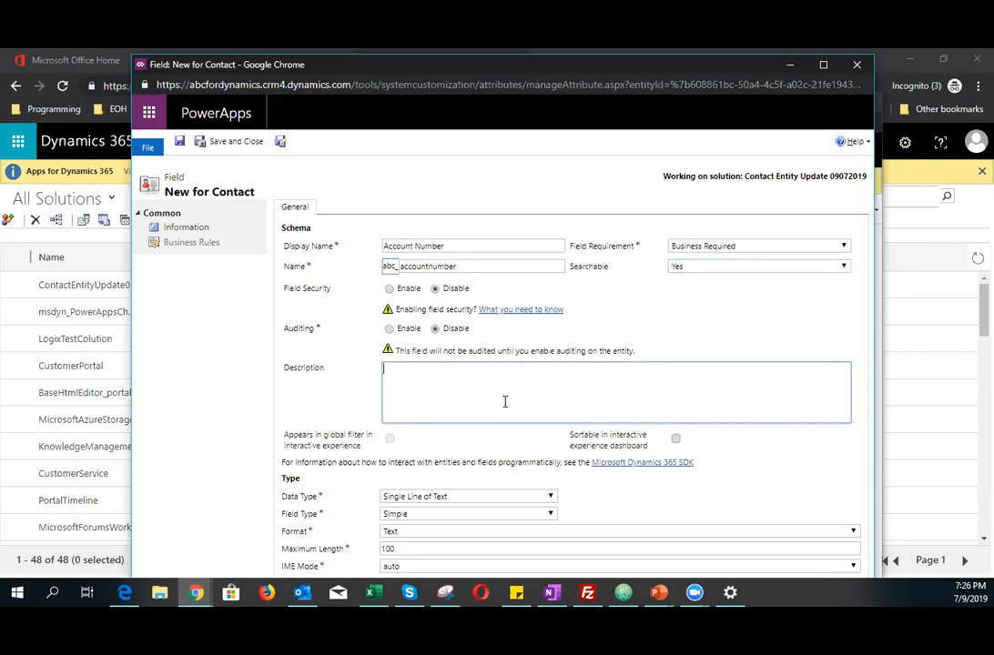
pyautogui.write('The customers account number')
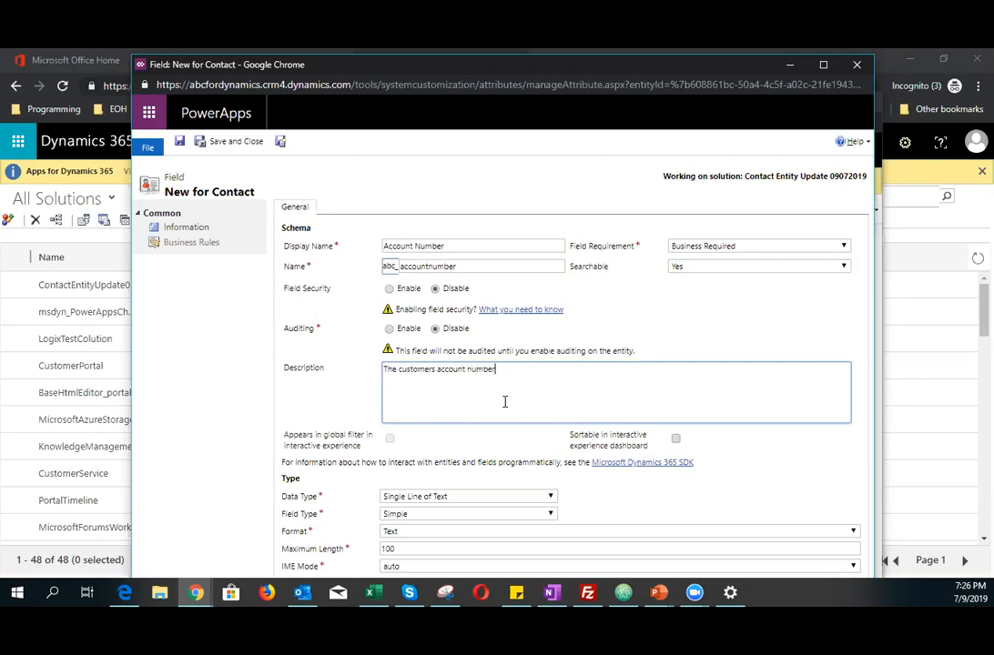
# Step: Keep the data type Single Line of Text, field type Simple and format Text for the field
pyautogui.click(411, 496)
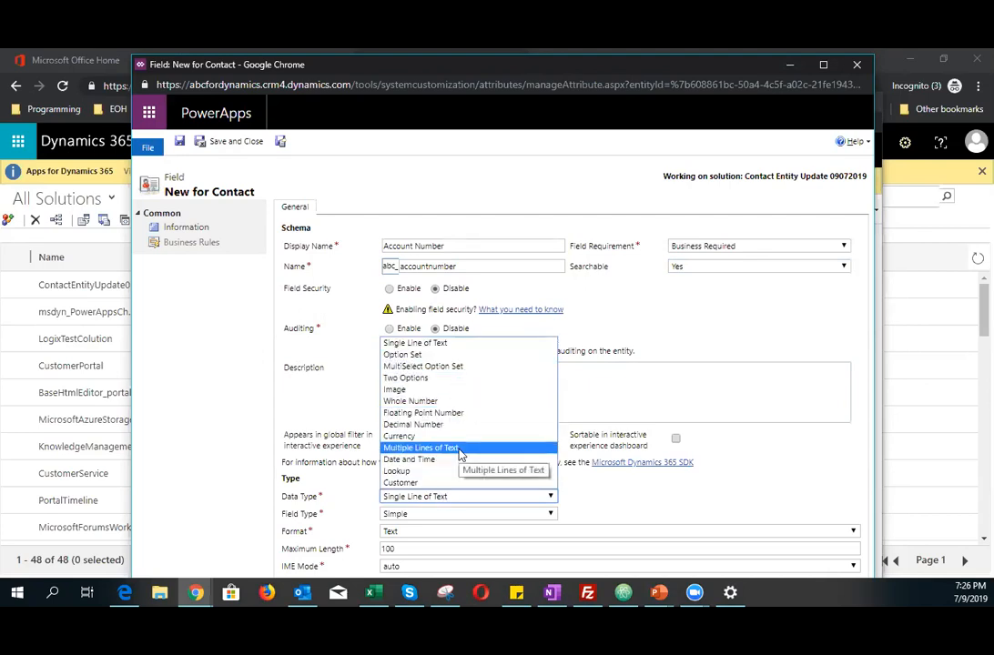
pyautogui.click(475, 349)
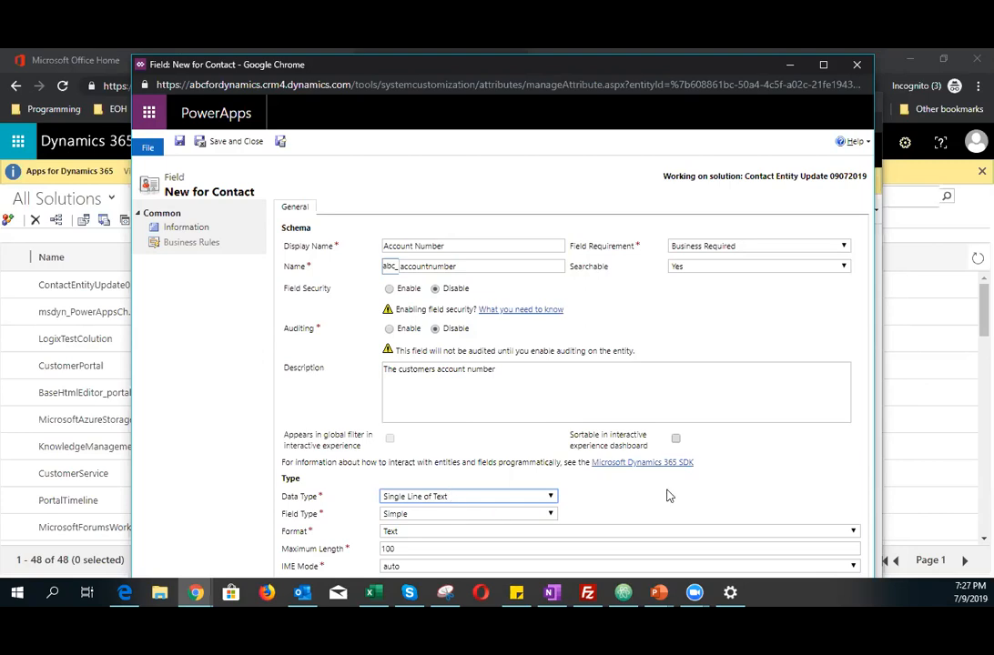
pyautogui.click(824, 65)
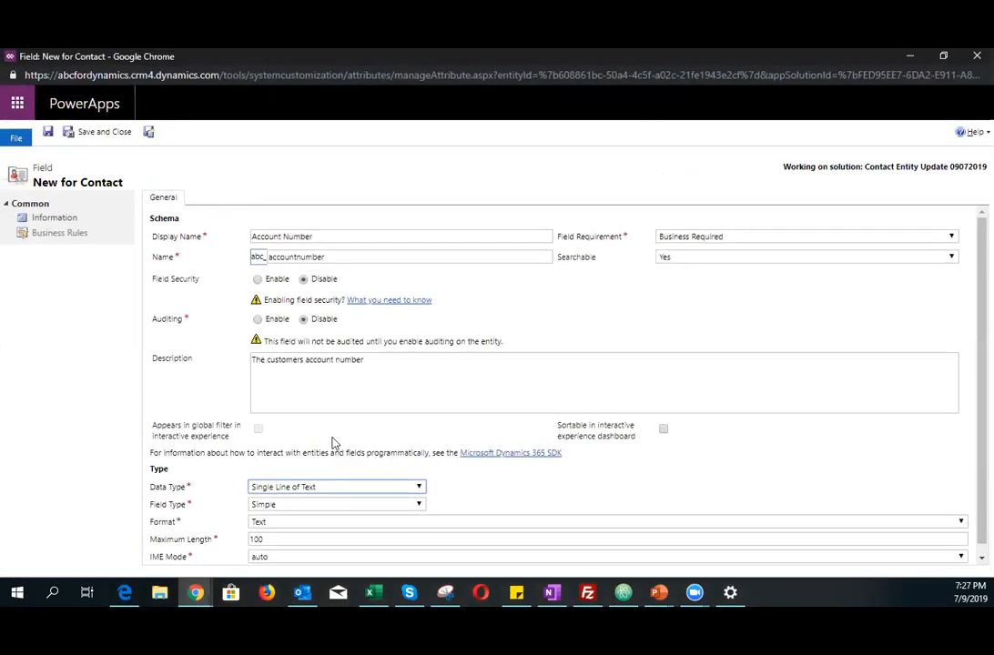
pyautogui.scroll(-1, 333, 444)
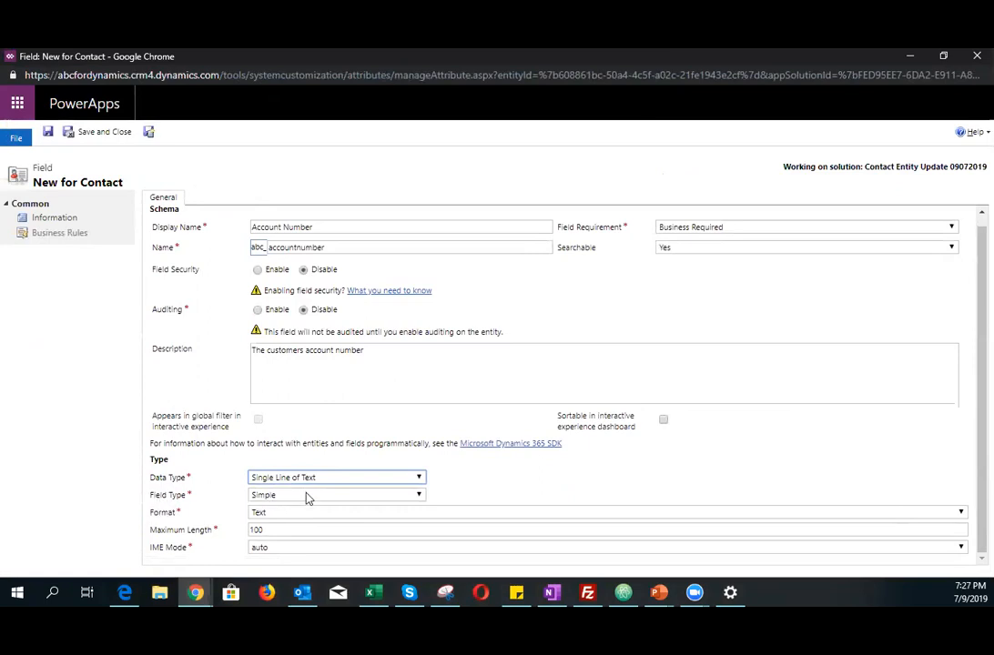
pyautogui.click(308, 497)
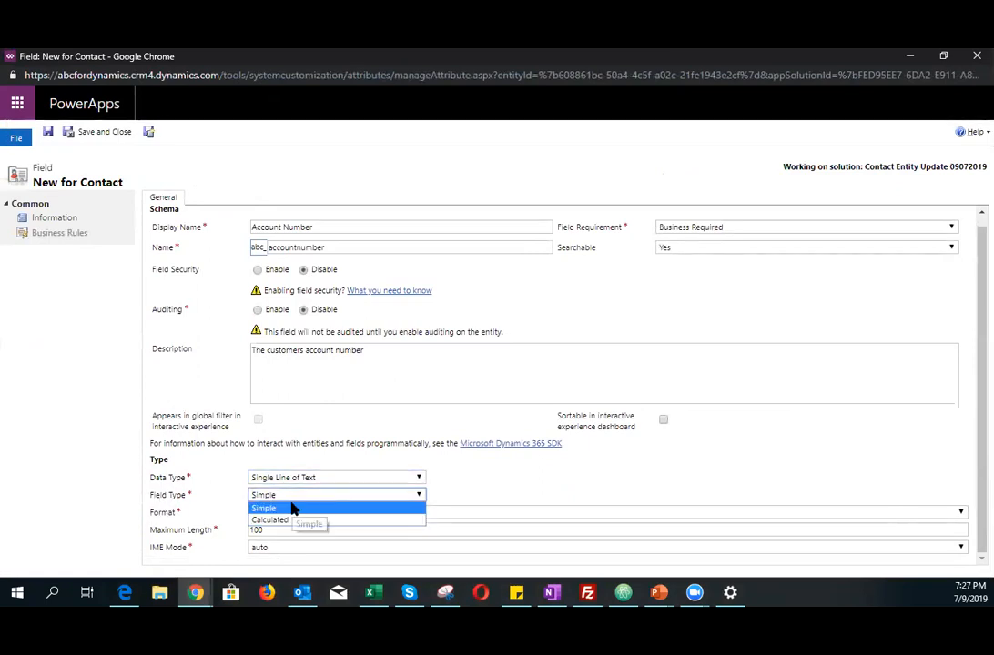
pyautogui.click(293, 509)
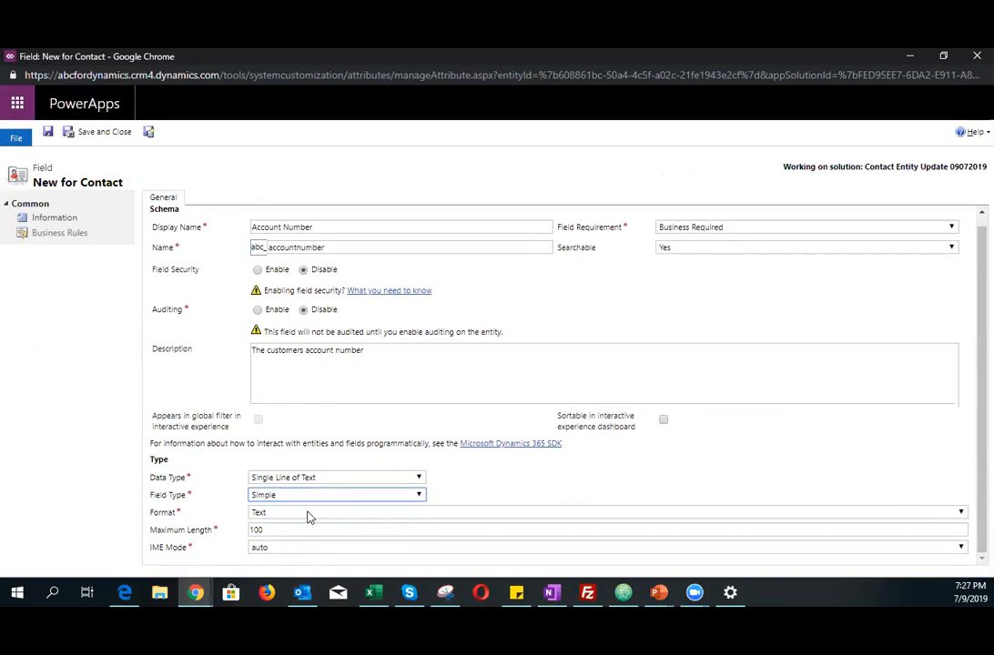
pyautogui.click(307, 515)
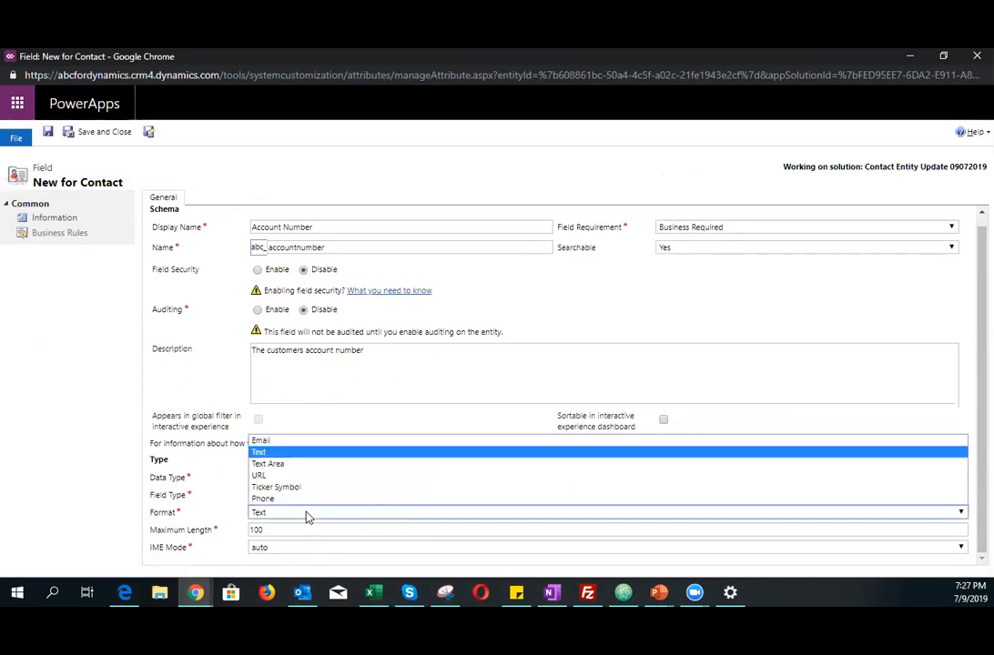
pyautogui.click(307, 517)
# Step: Set the field's maximum length to 10 and save and close the new field
pyautogui.click(285, 528)
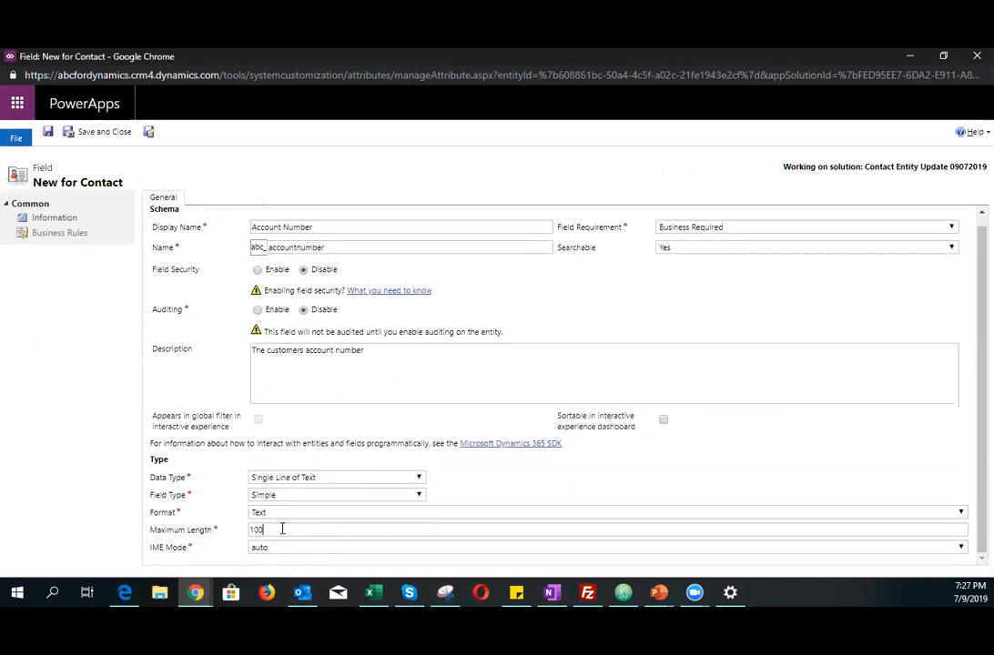
pyautogui.write('20')
pyautogui.press('BackSpace')
pyautogui.press('BackSpace')
pyautogui.write('10')
pyautogui.click(182, 549)
pyautogui.click(102, 133)
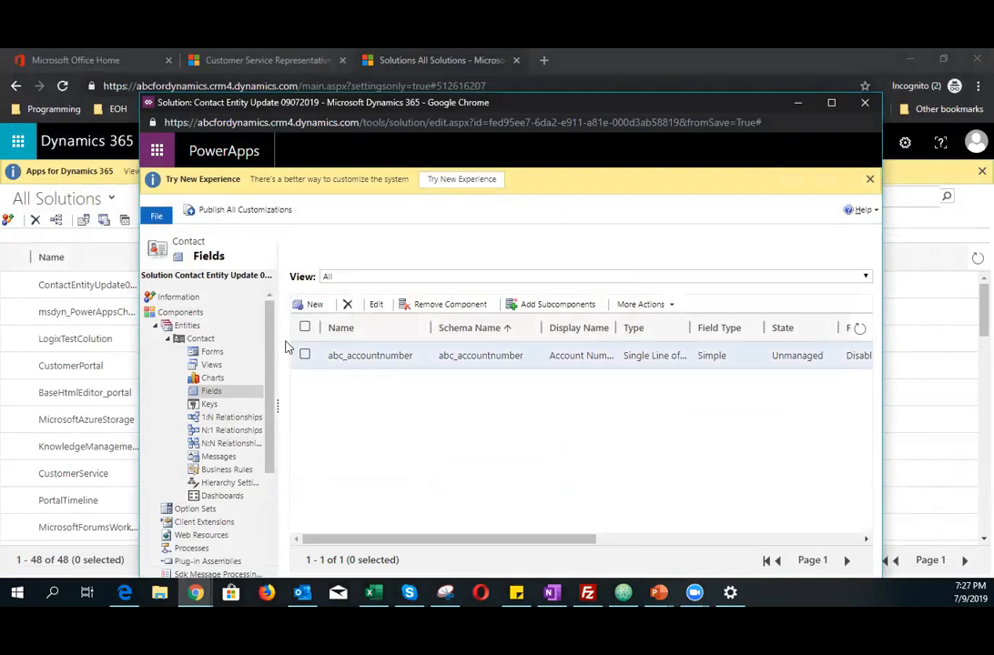
# Step: Open the main Contact form and place the custom Account Number field at the top of Contact Information
pyautogui.click(212, 352)
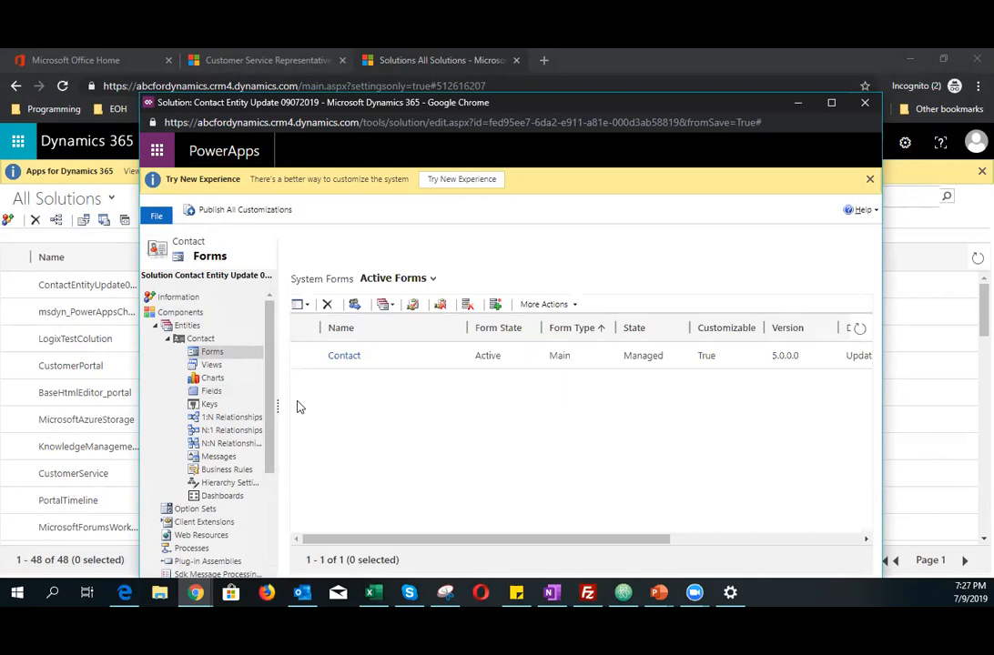
pyautogui.click(344, 356)
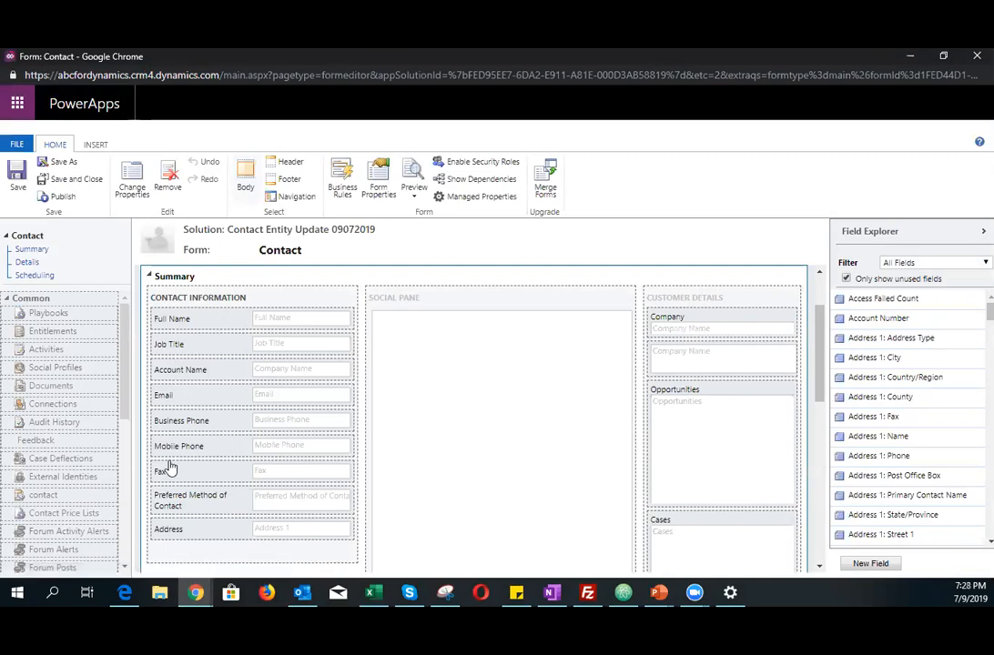
pyautogui.click(921, 262)
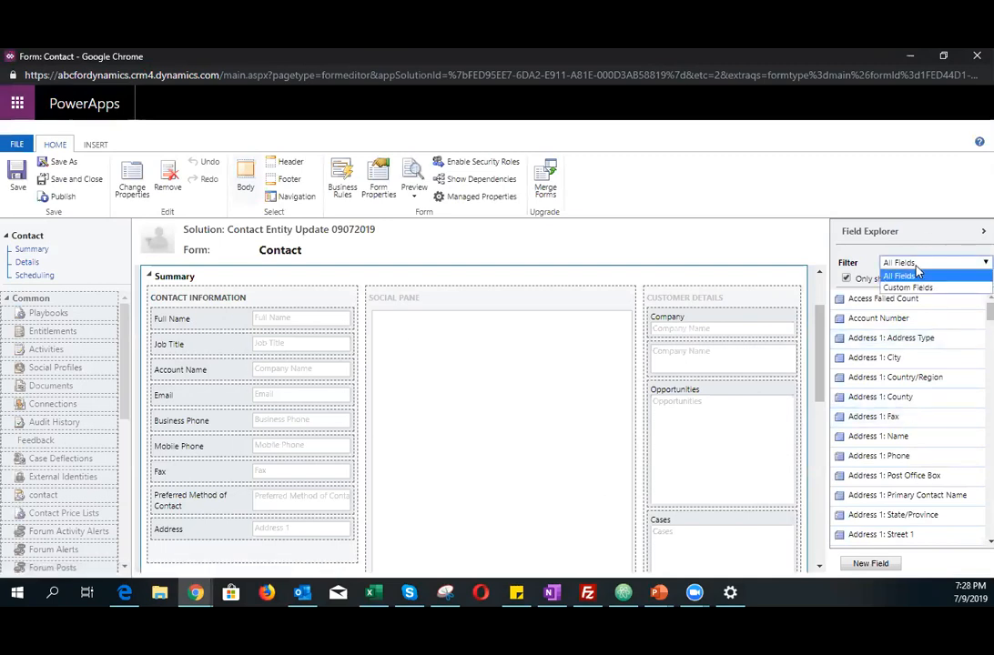
pyautogui.click(922, 289)
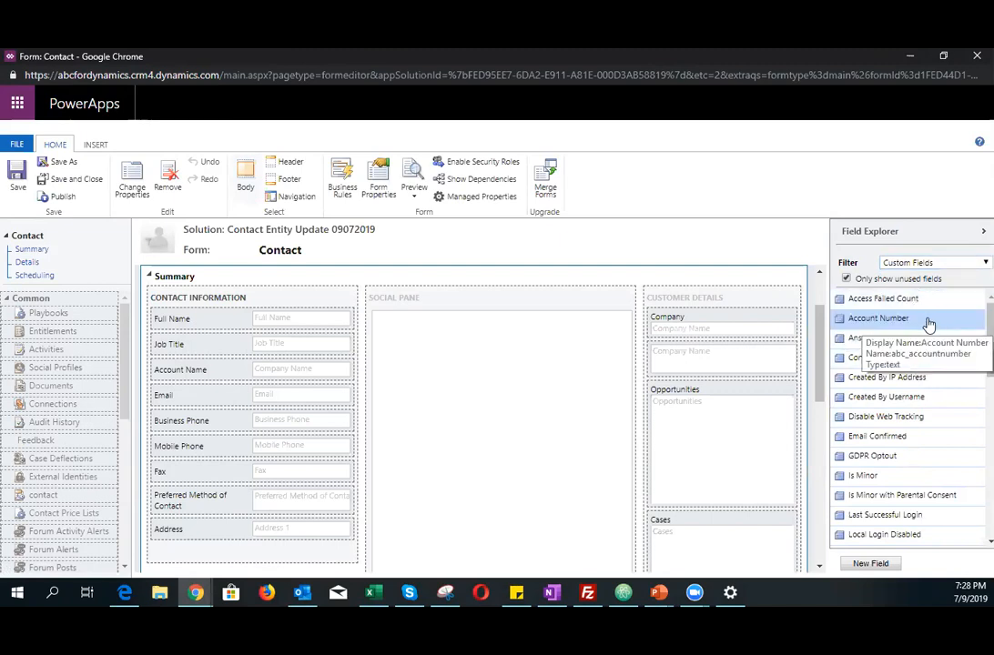
pyautogui.moveTo(910, 325); pyautogui.dragTo(257, 318)
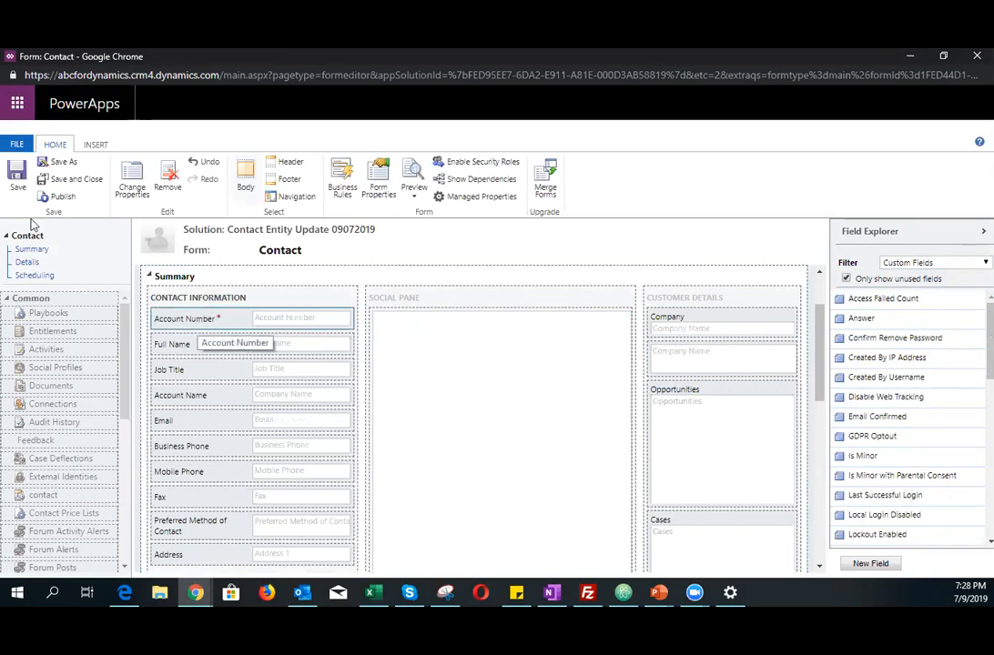
# Step: Save and close the form, then publish all customizations of the solution
pyautogui.click(63, 179)
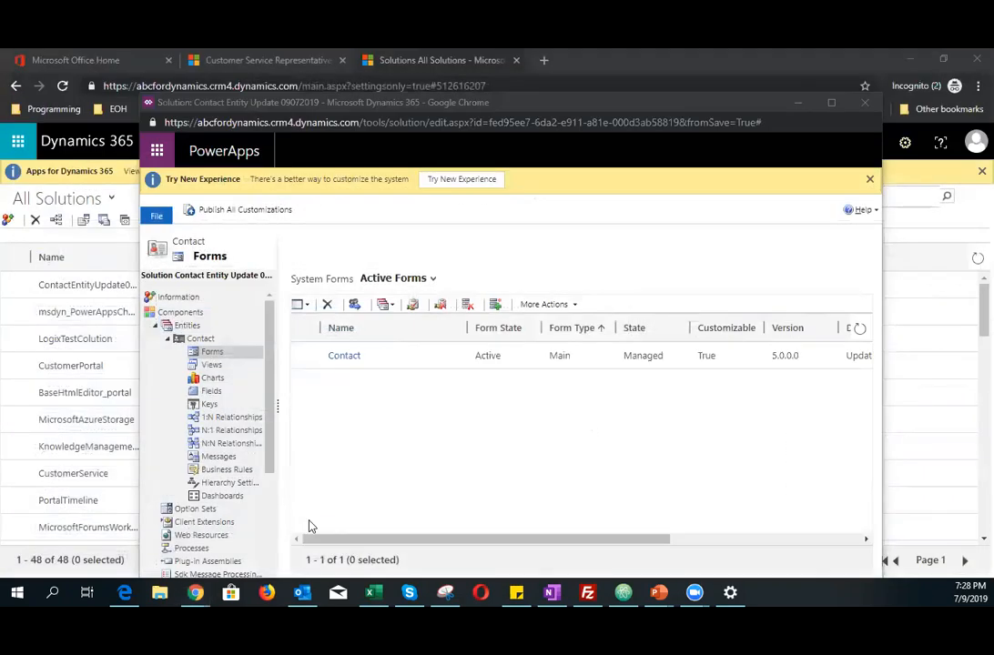
pyautogui.click(255, 215)
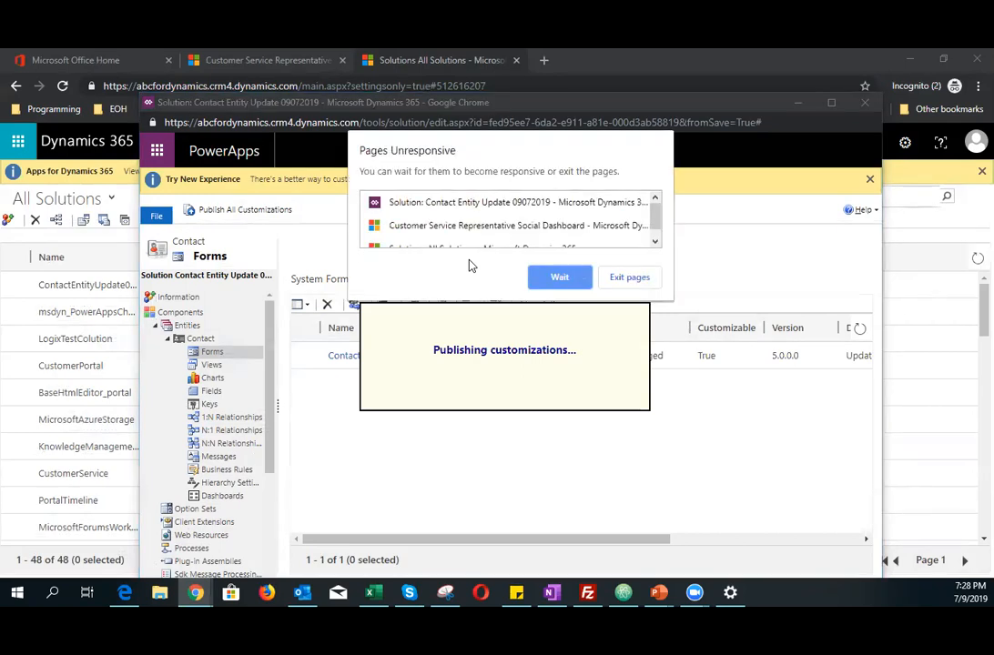
pyautogui.click(559, 278)
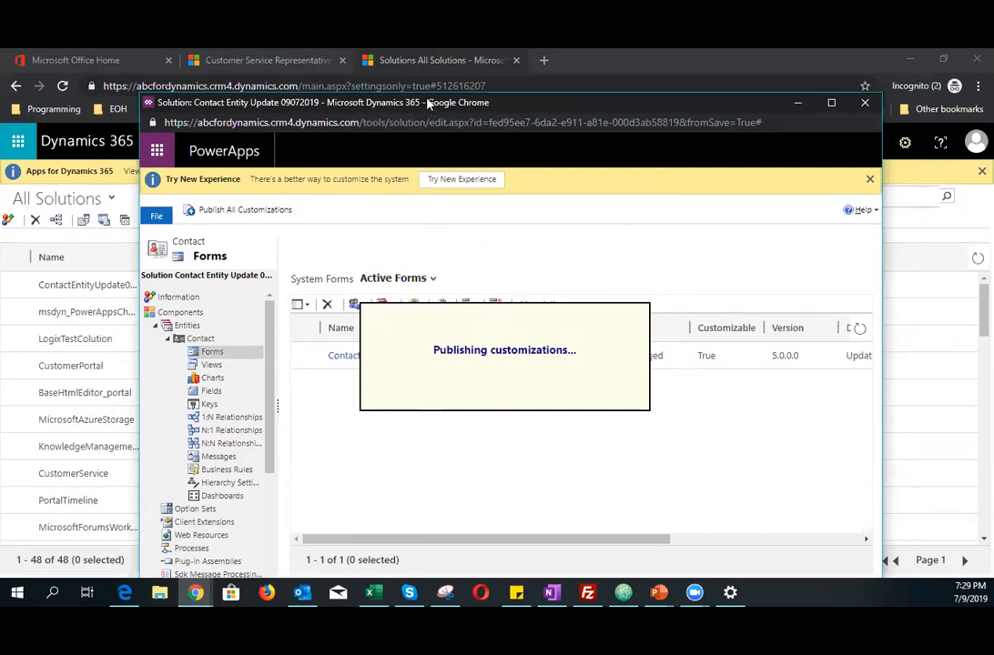
pyautogui.moveTo(427, 103); pyautogui.dragTo(601, 104)
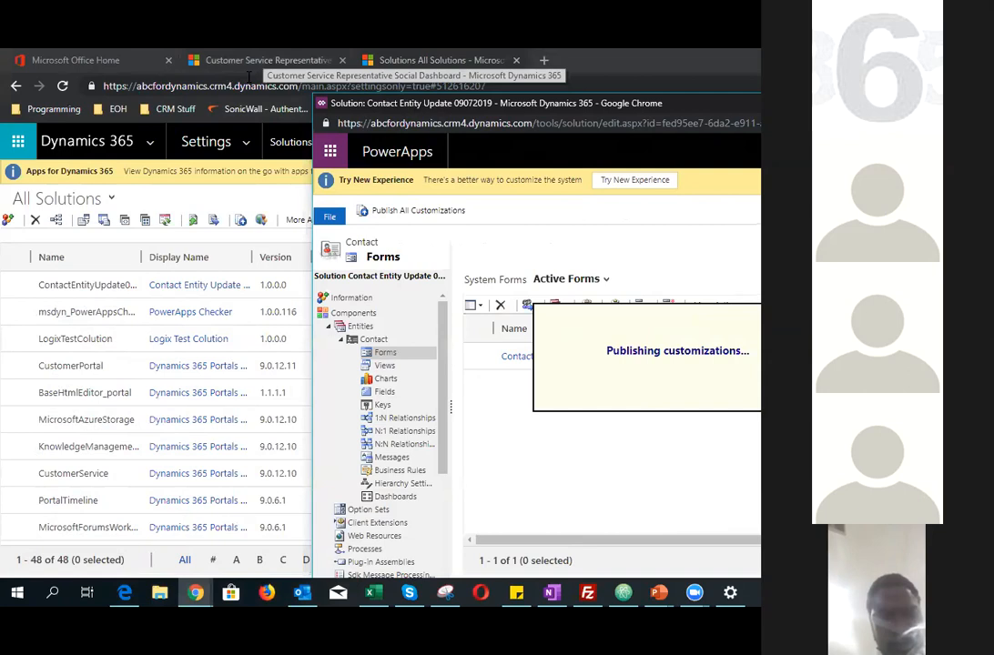
pyautogui.click(266, 200)
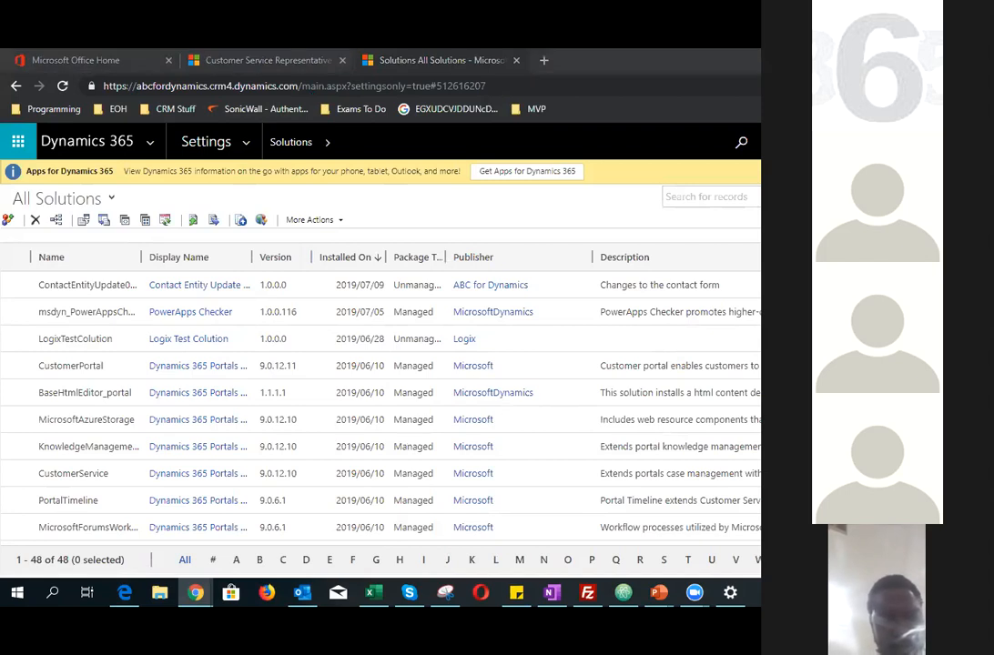
pyautogui.hotkey('alt', 'Tab')
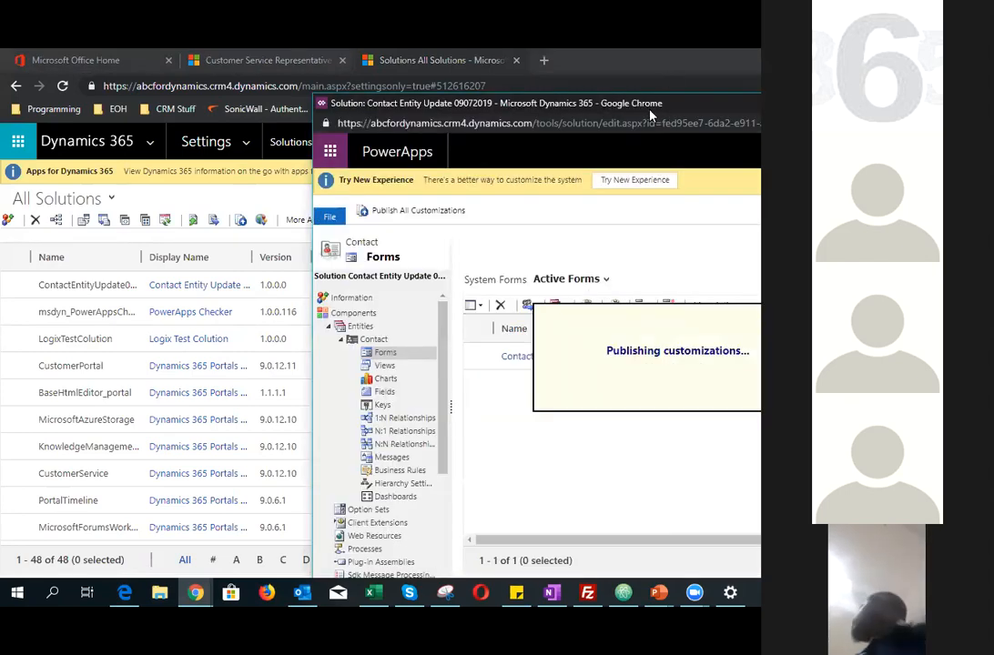
pyautogui.moveTo(650, 113); pyautogui.dragTo(495, 86)
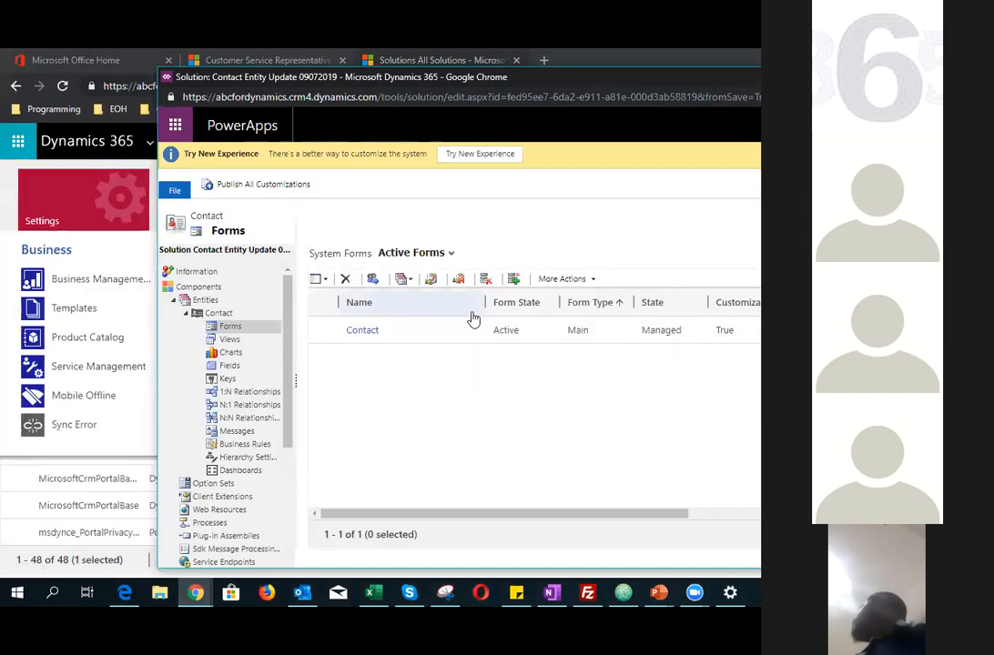
pyautogui.click(883, 77)
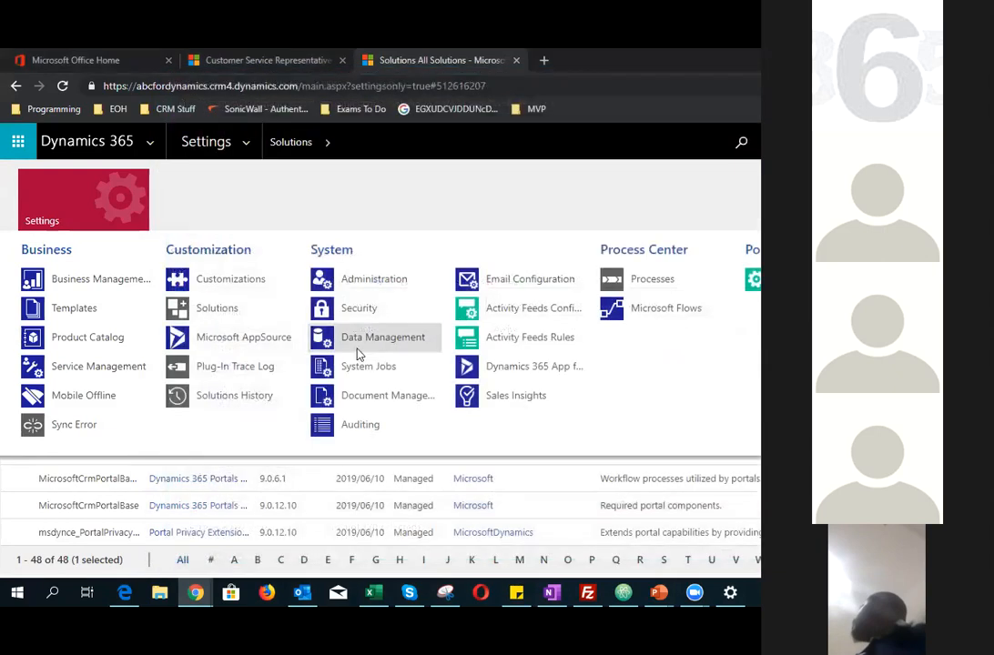
pyautogui.click(311, 510)
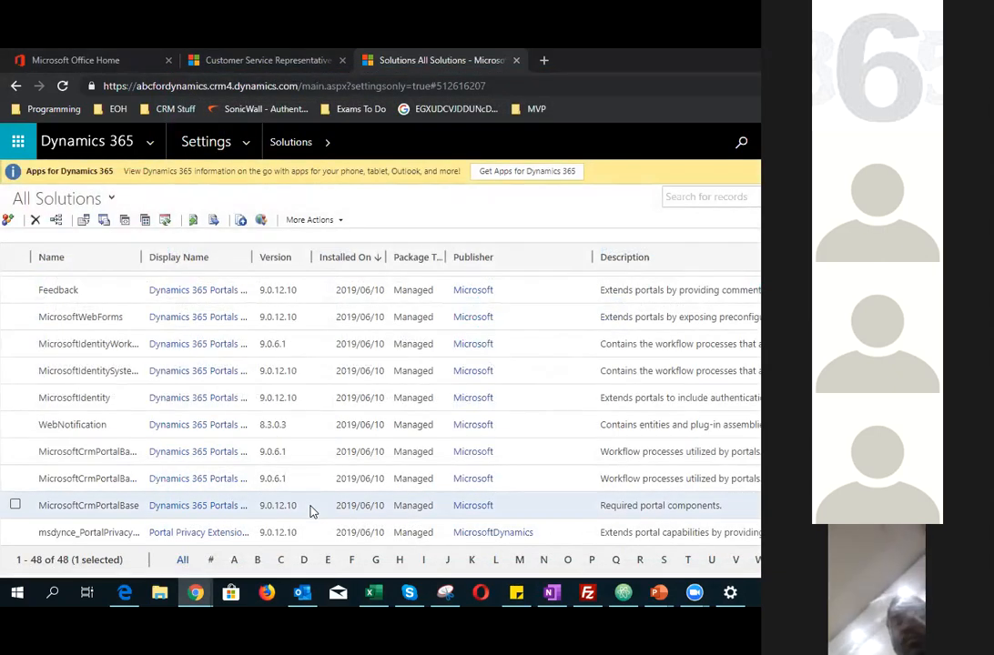
pyautogui.click(62, 86)
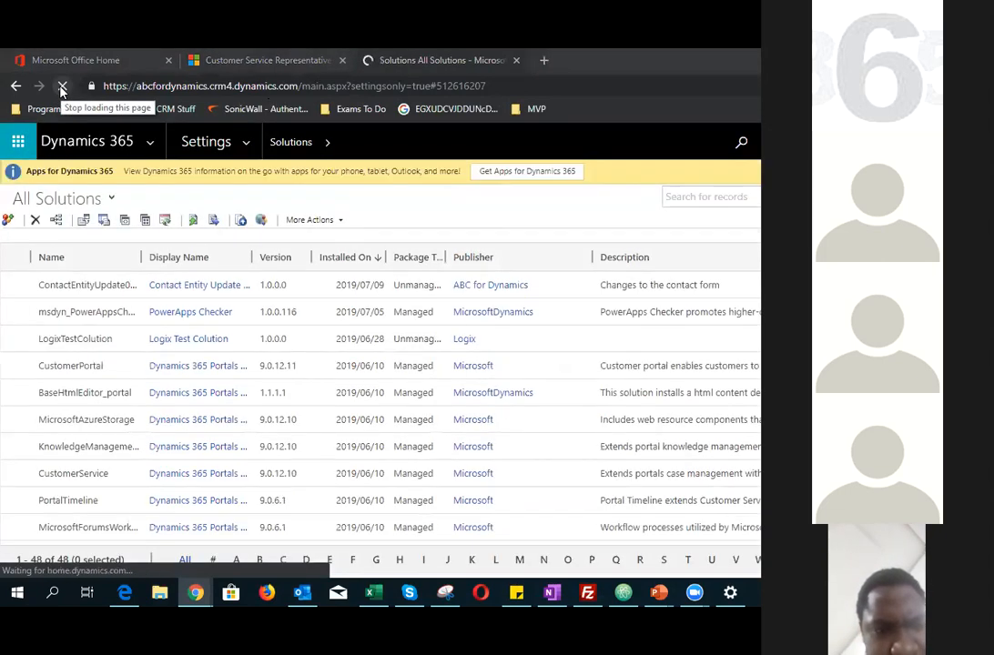
# Step: Refresh the service app, open the existing contact record from Contacts and switch it to the Contact main form
pyautogui.click(243, 61)
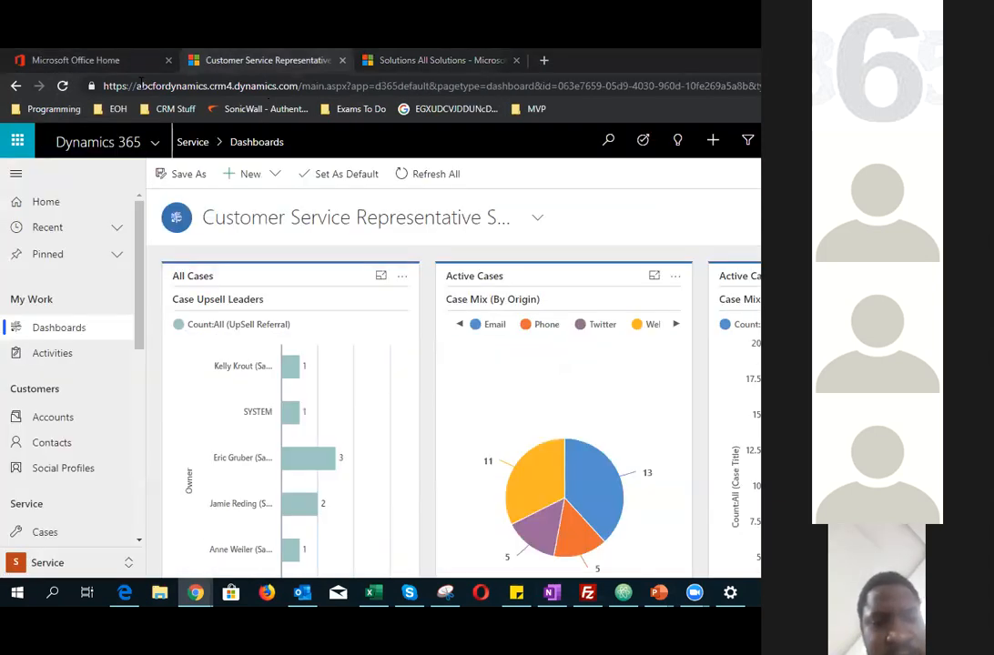
pyautogui.click(61, 86)
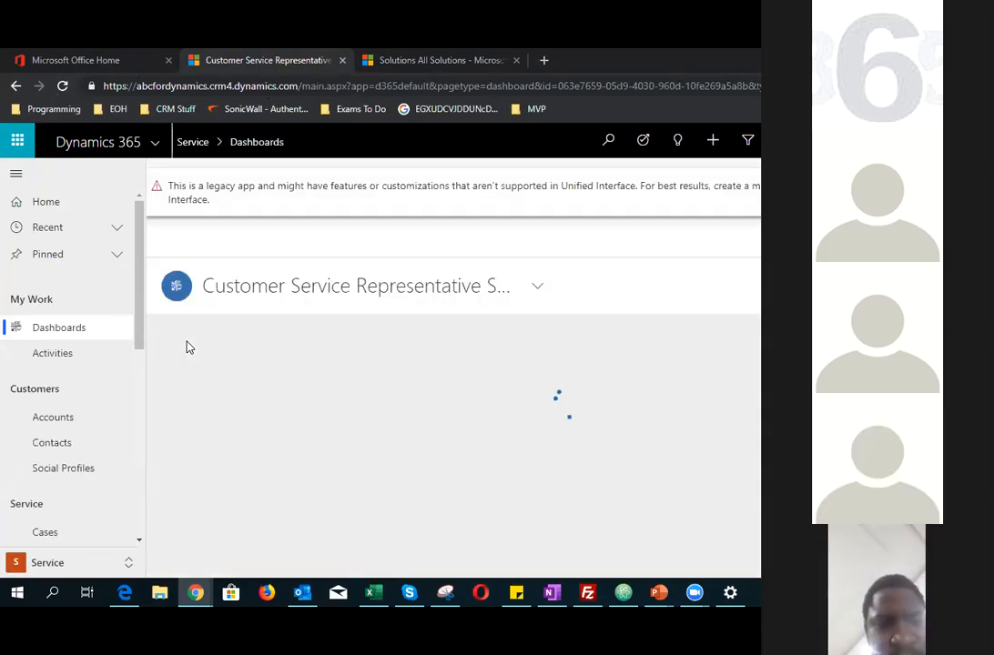
pyautogui.click(49, 446)
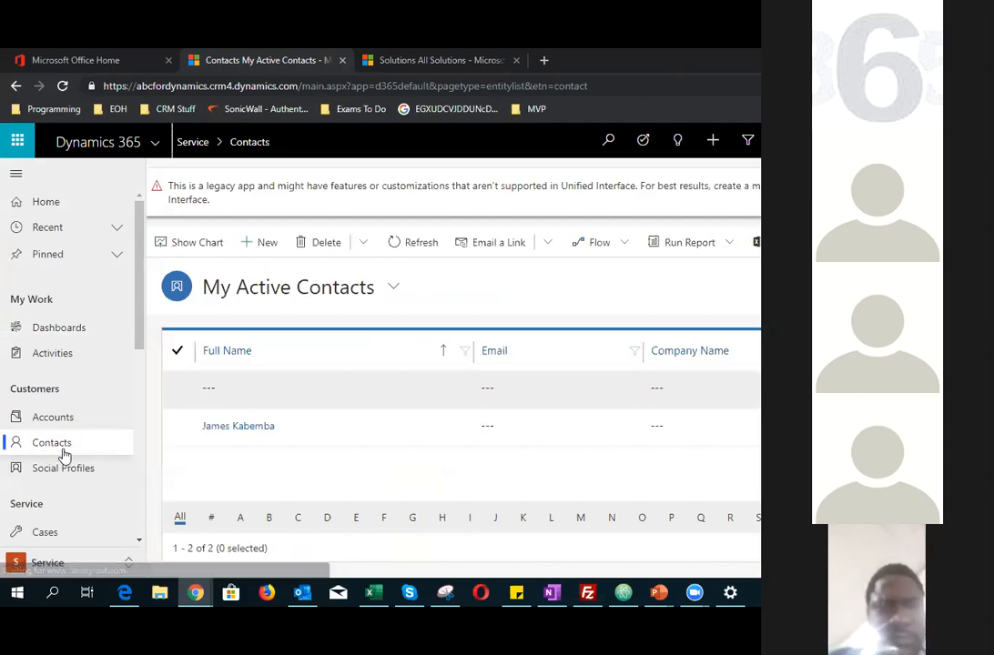
pyautogui.click(259, 425)
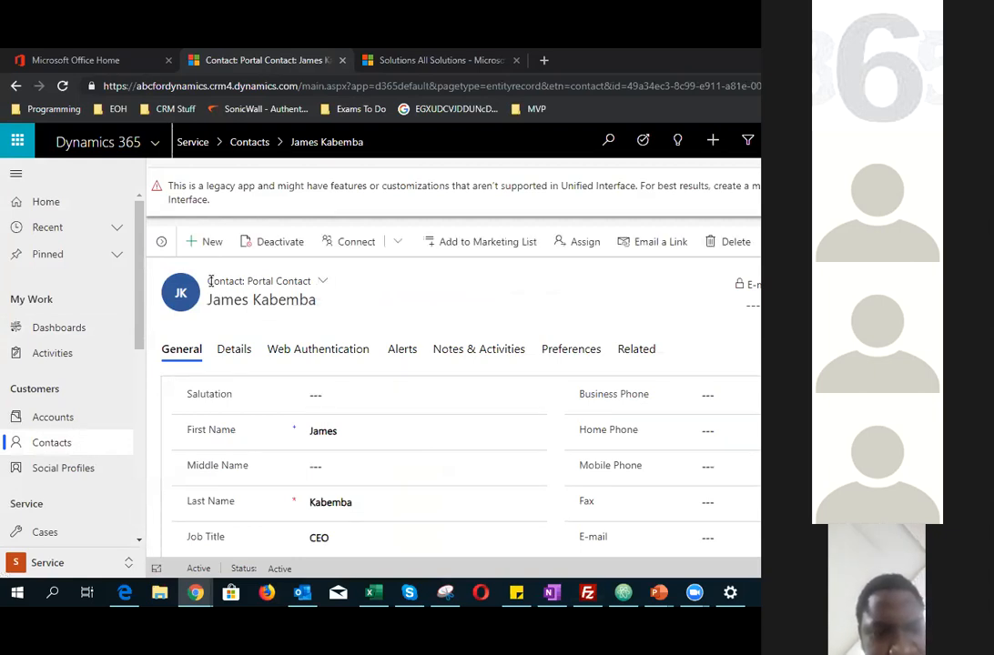
pyautogui.moveTo(210, 281); pyautogui.dragTo(313, 285)
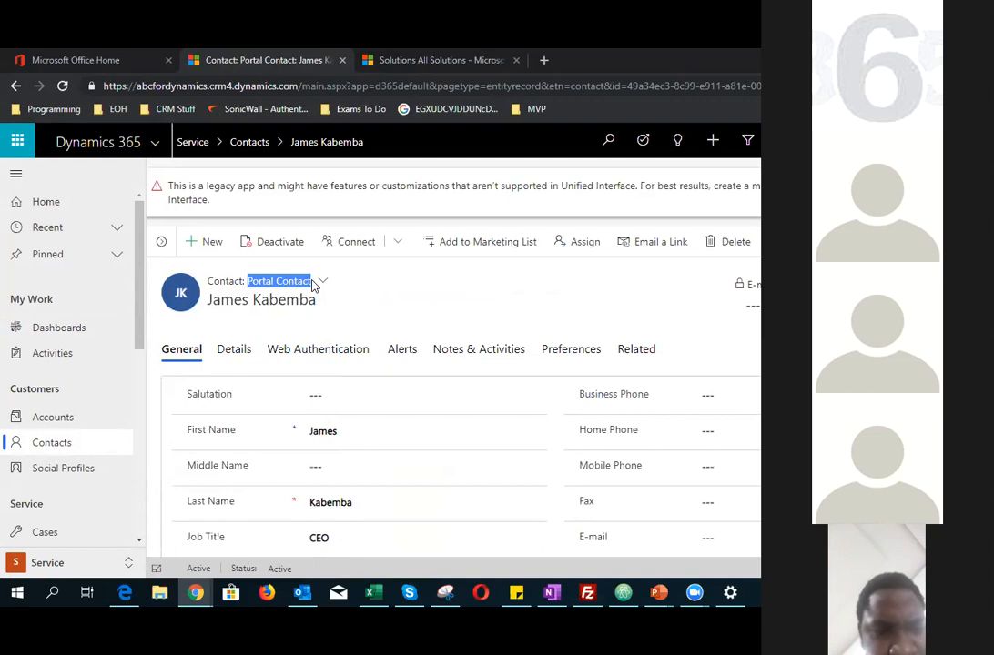
pyautogui.click(323, 283)
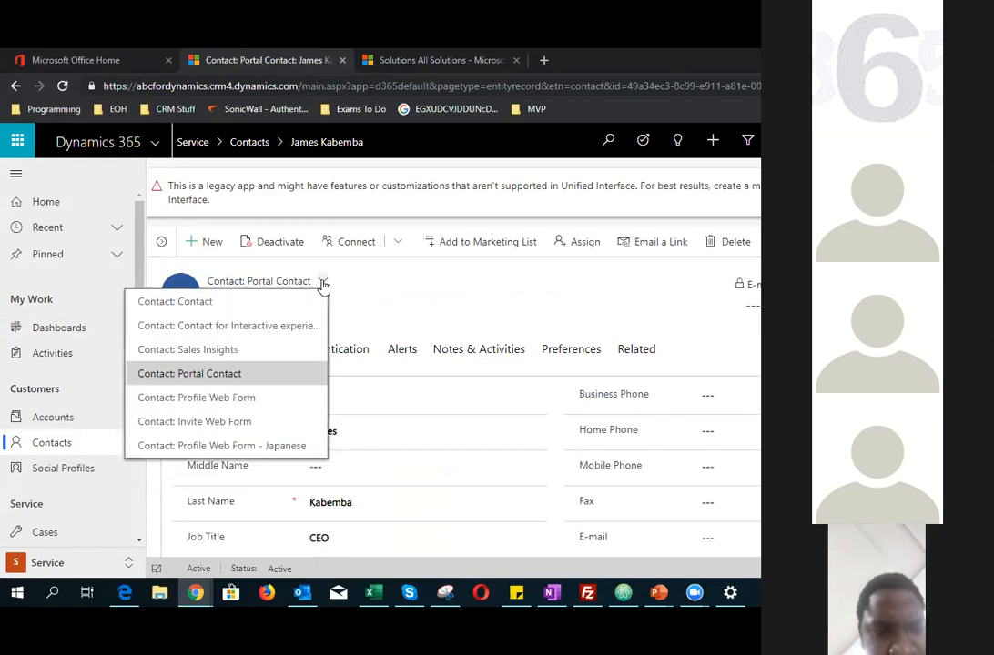
pyautogui.click(284, 309)
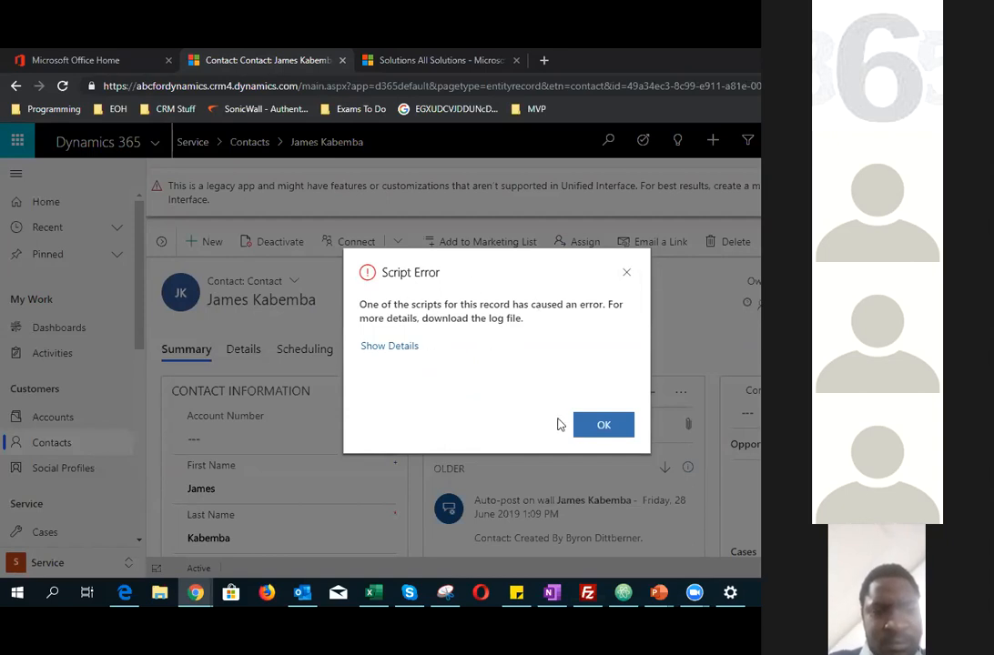
pyautogui.click(606, 427)
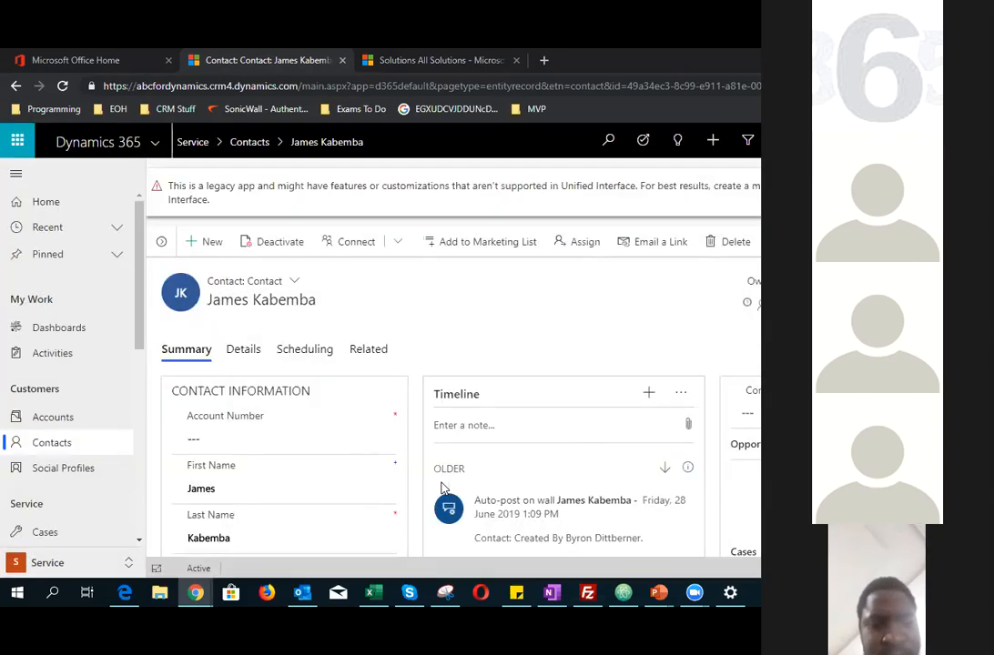
# Step: Review the contact record's Summary, Details and Scheduling tabs for the new Account Number field
pyautogui.moveTo(172, 390); pyautogui.dragTo(314, 389)
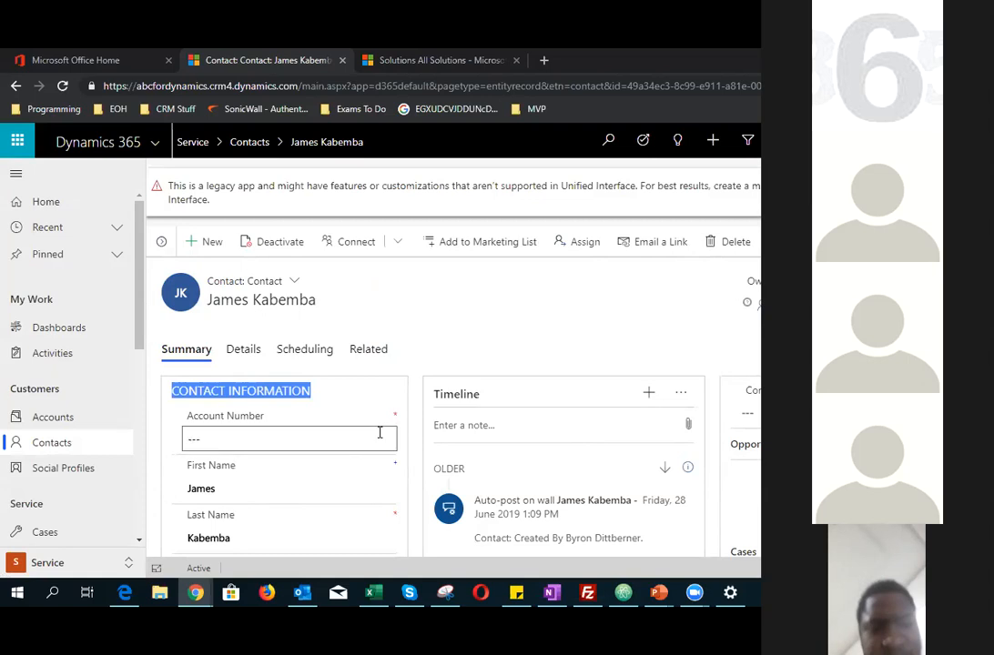
pyautogui.scroll(-5, 347, 446)
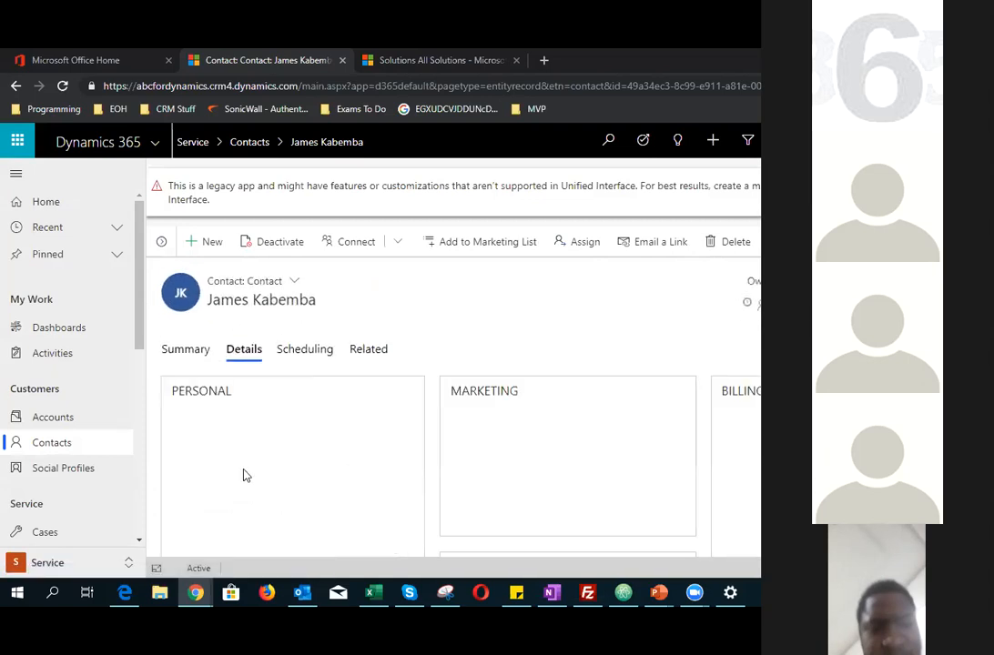
pyautogui.click(305, 349)
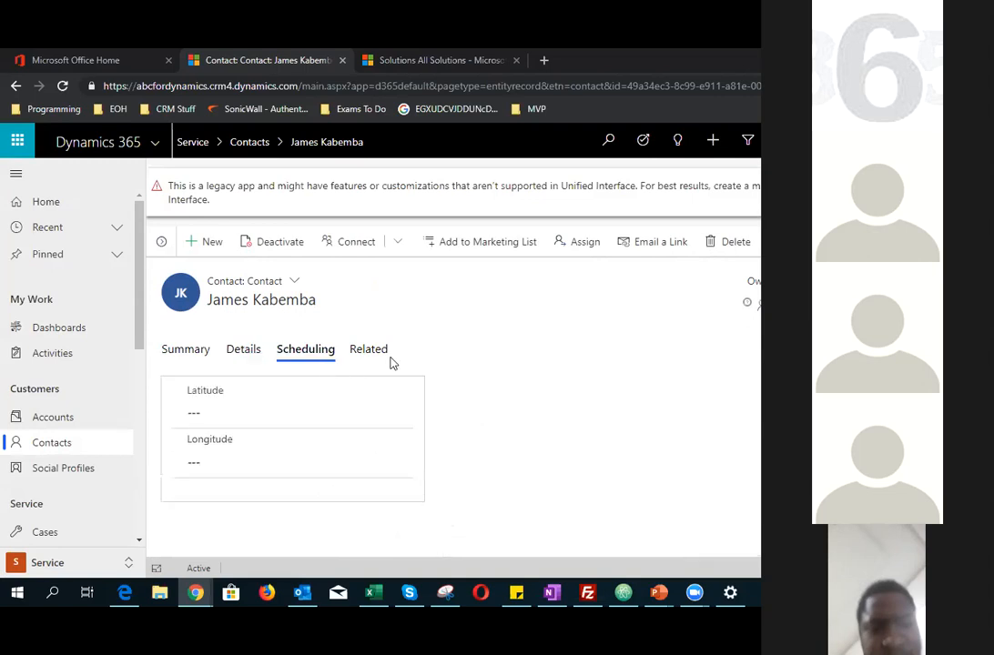
pyautogui.click(204, 353)
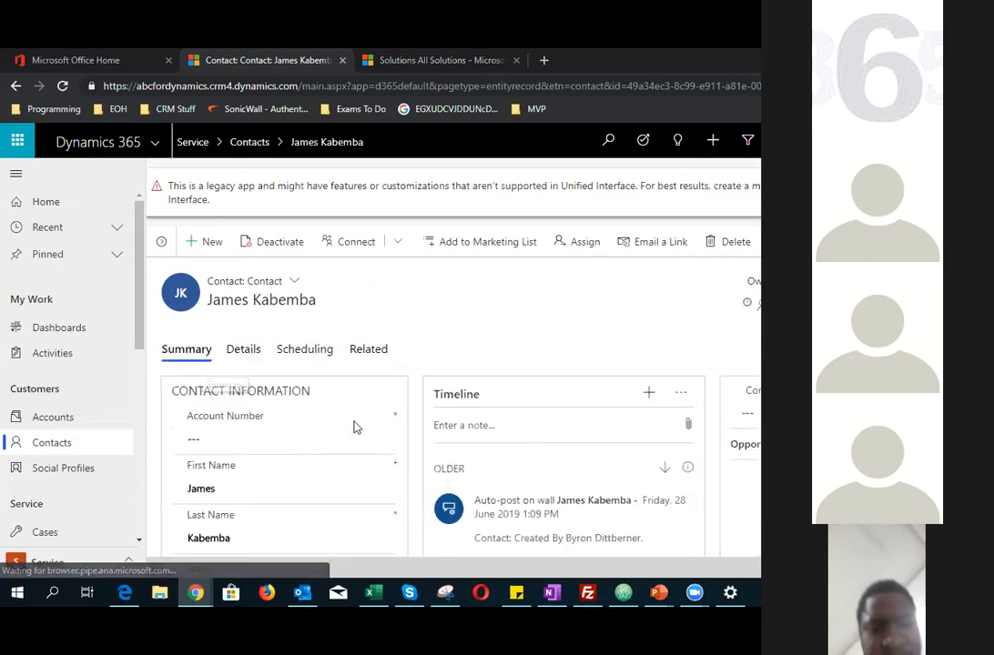
pyautogui.scroll(-4, 355, 422)
pyautogui.scroll(4, 356, 421)
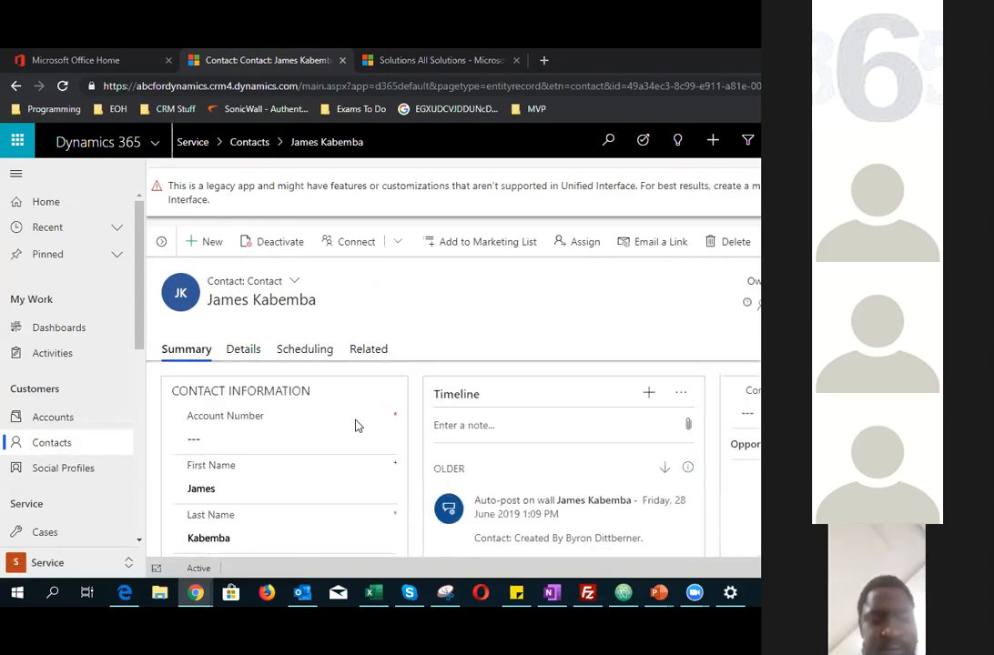
pyautogui.scroll(-2, 355, 425)
pyautogui.scroll(-6, 534, 499)
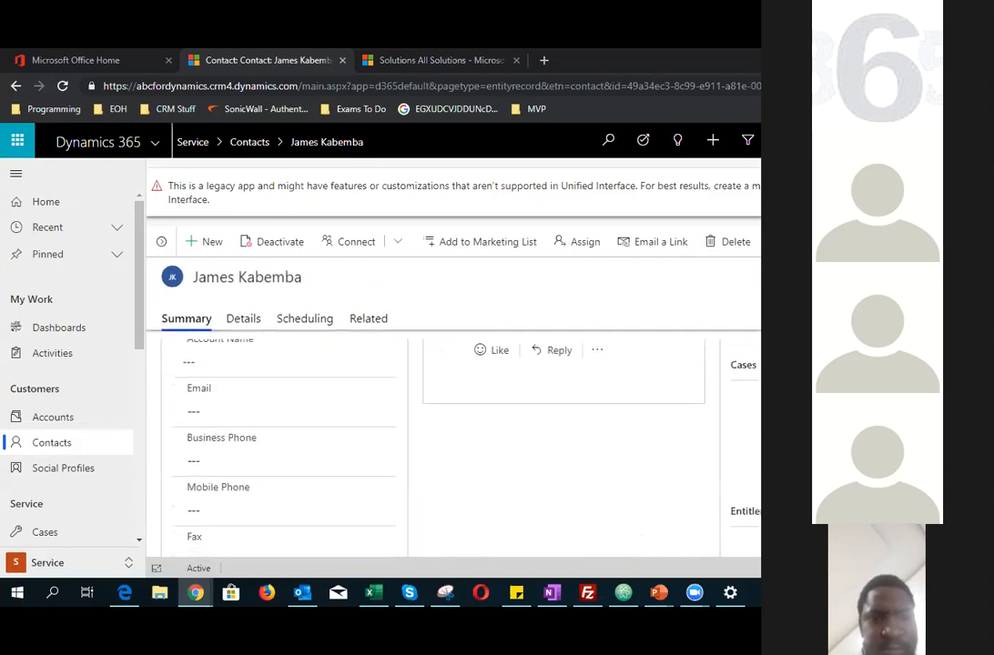
pyautogui.scroll(-2, 301, 474)
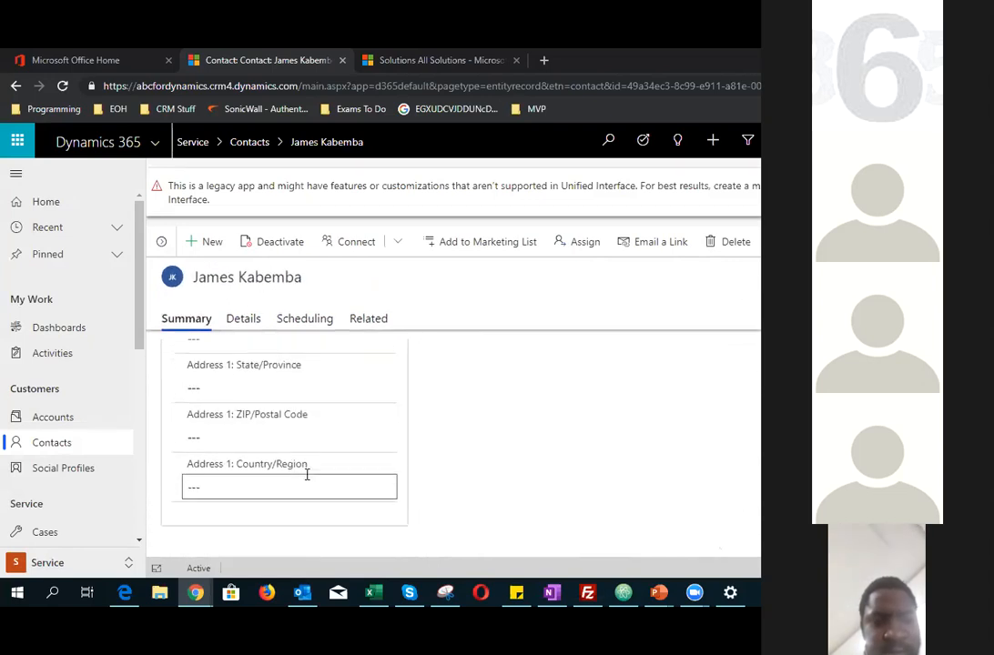
pyautogui.scroll(8, 499, 459)
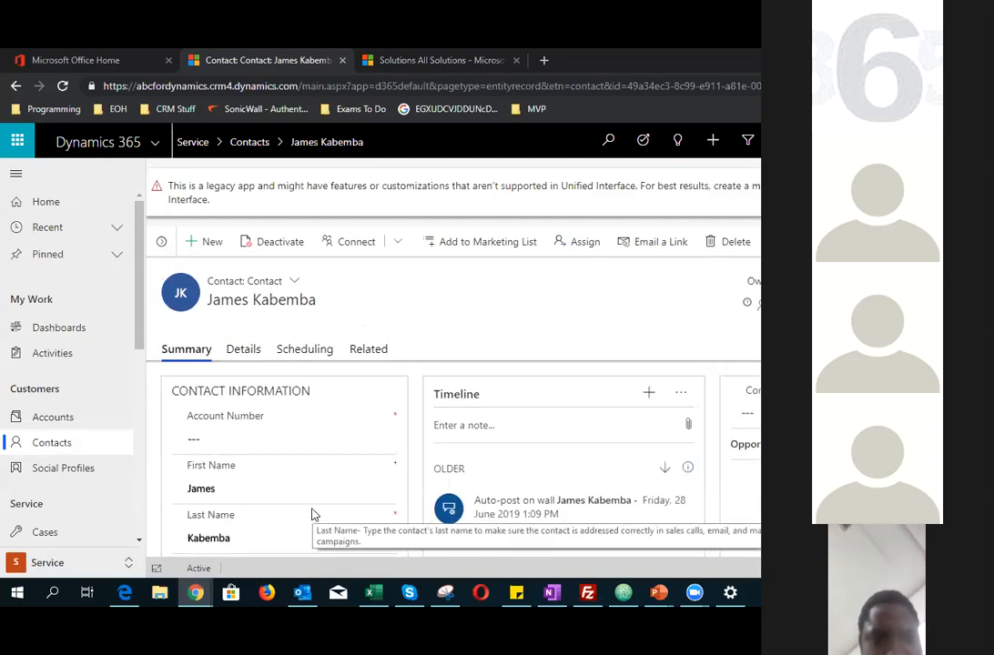
# Step: Export the Contact Entity Update solution as a Managed package
pyautogui.click(391, 61)
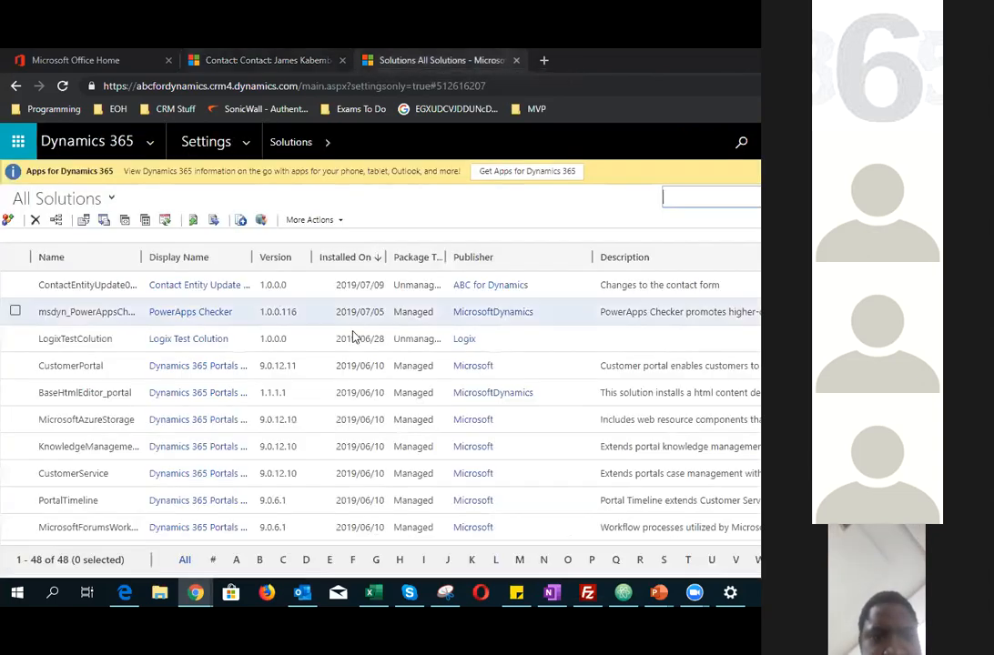
pyautogui.click(333, 285)
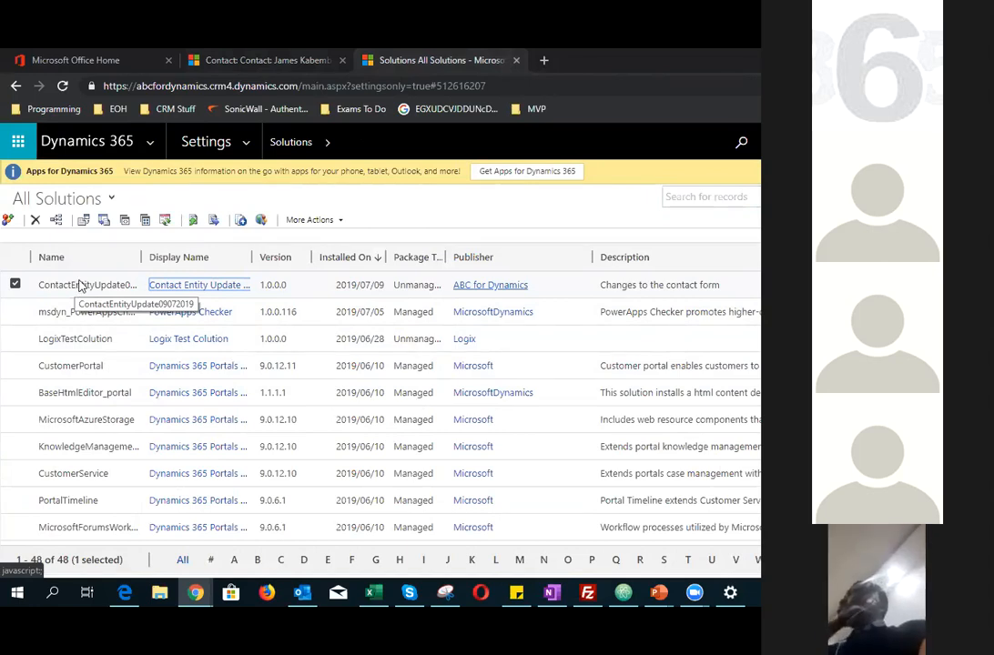
pyautogui.click(105, 222)
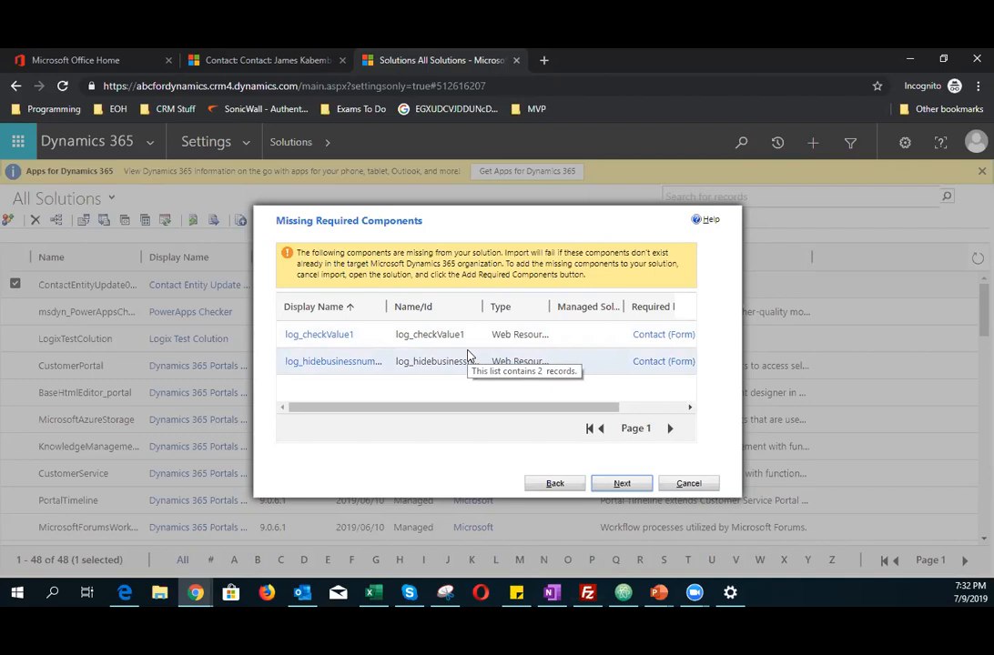
pyautogui.click(637, 485)
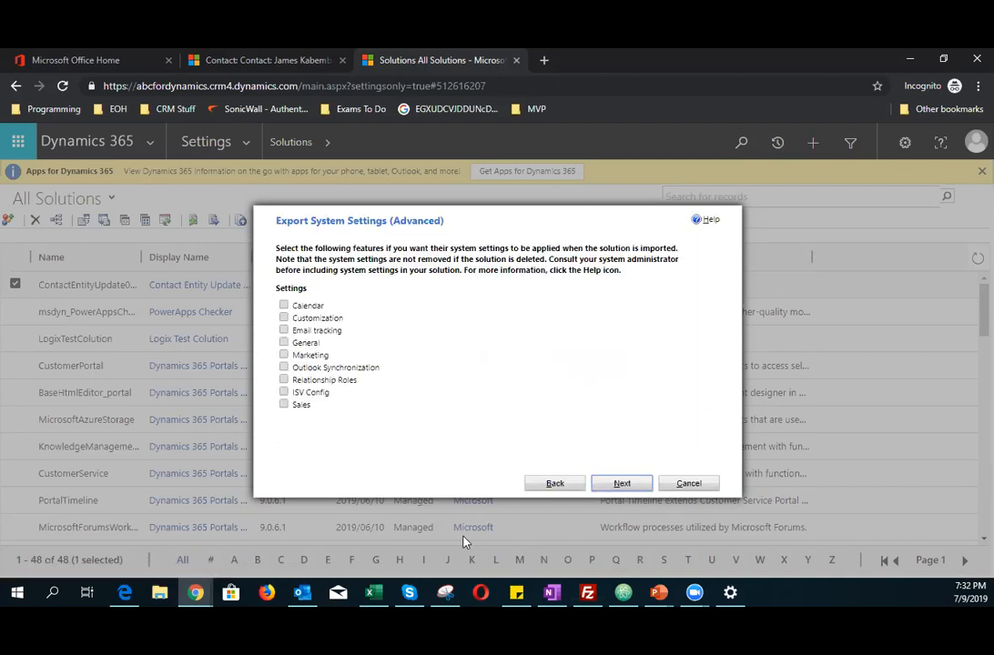
pyautogui.click(627, 485)
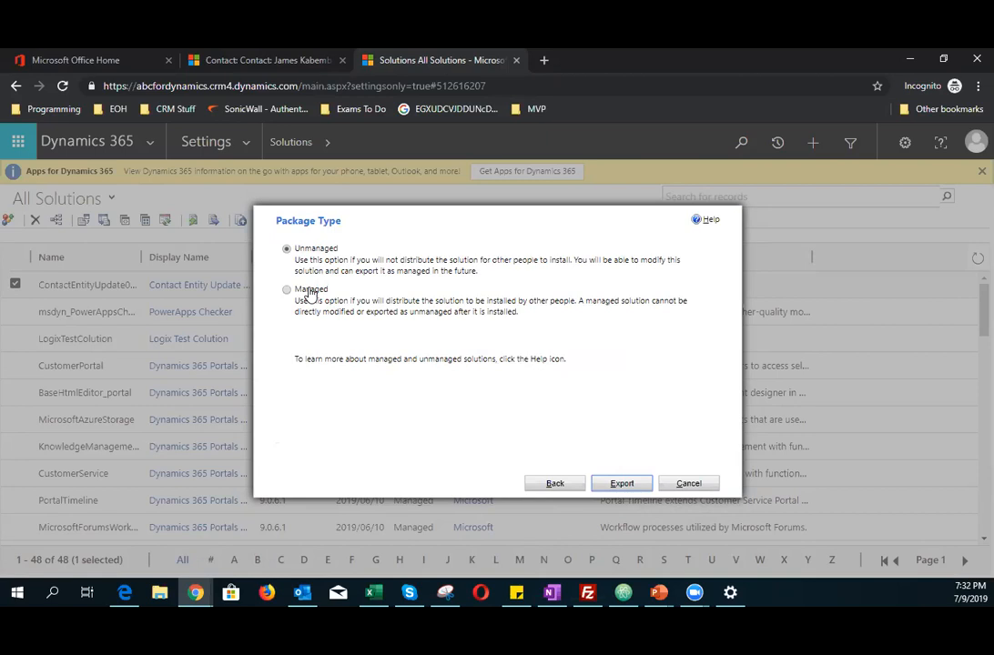
pyautogui.click(311, 290)
pyautogui.click(642, 487)
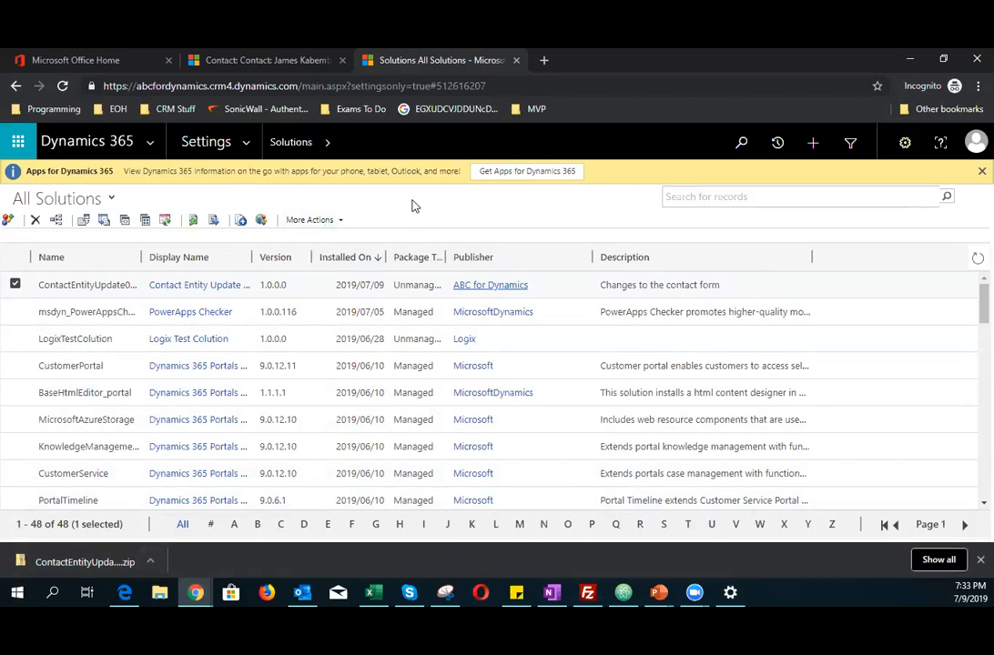
# Step: Try to import the ContactEntityUpdate09072019_1_0_0_0_managed.zip solution from Downloads, then close the import wizard
pyautogui.click(83, 222)
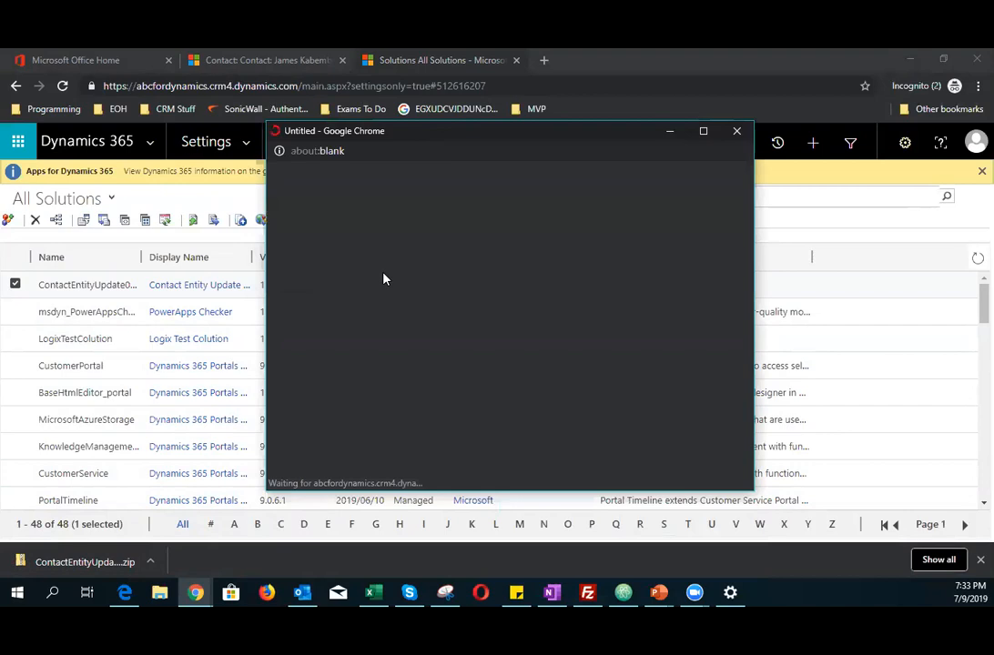
pyautogui.click(364, 233)
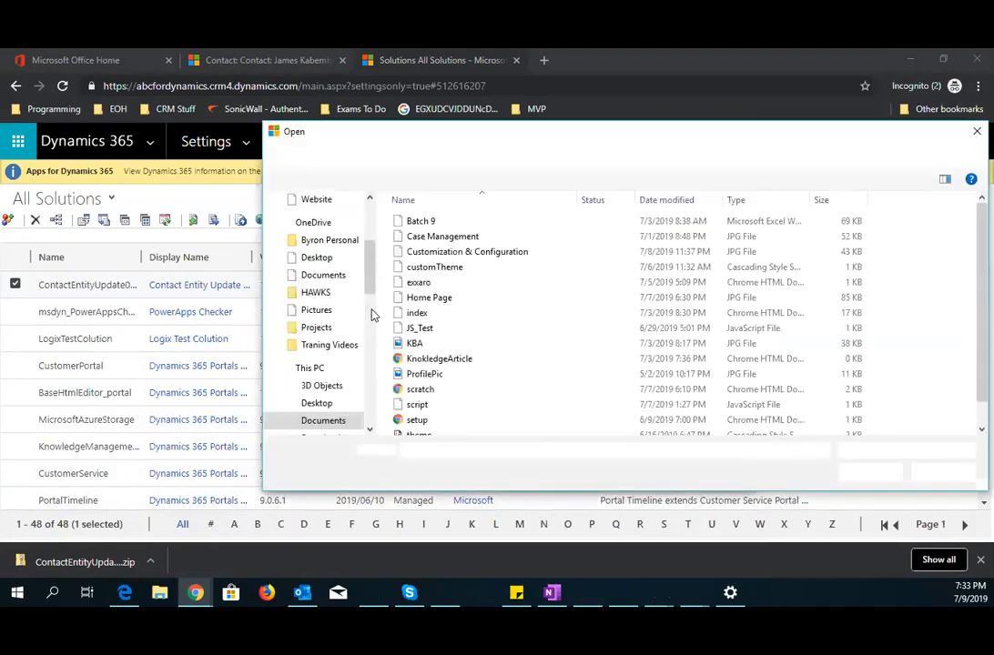
pyautogui.scroll(-1, 325, 414)
pyautogui.click(322, 420)
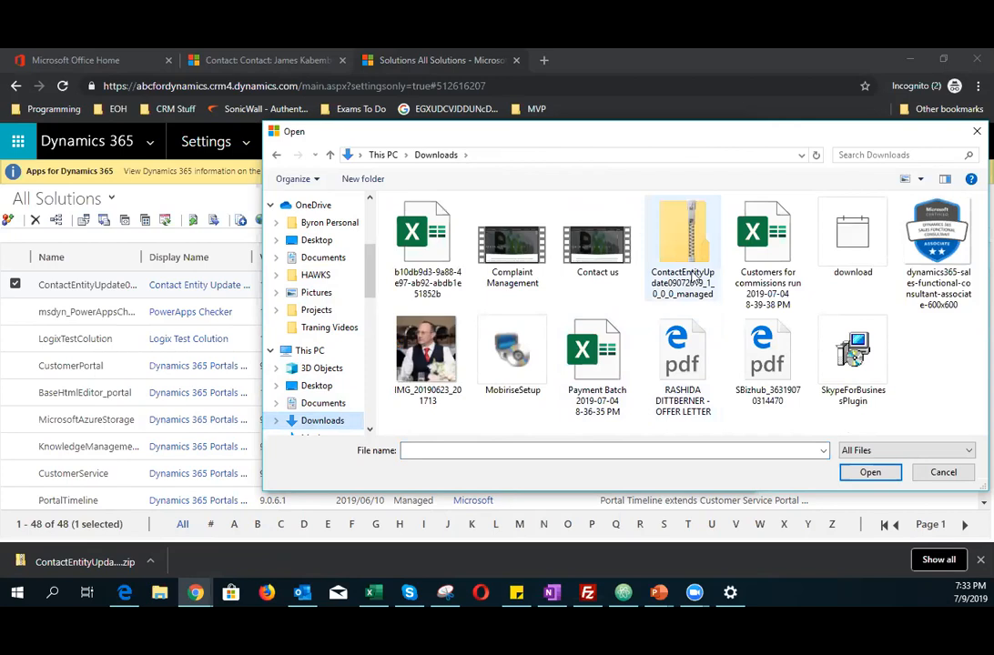
pyautogui.click(683, 243)
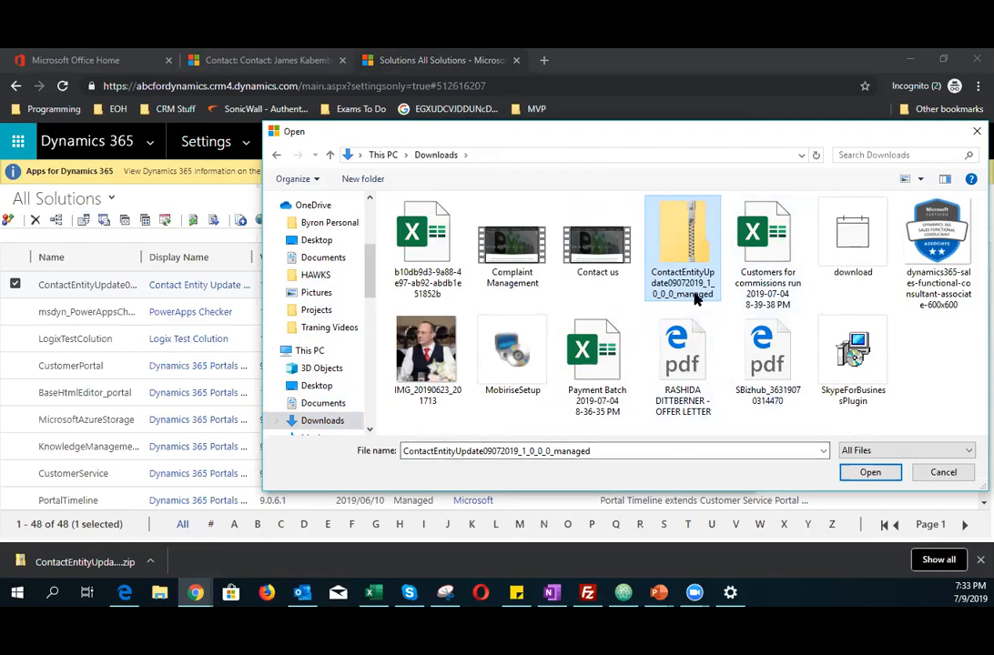
pyautogui.click(870, 472)
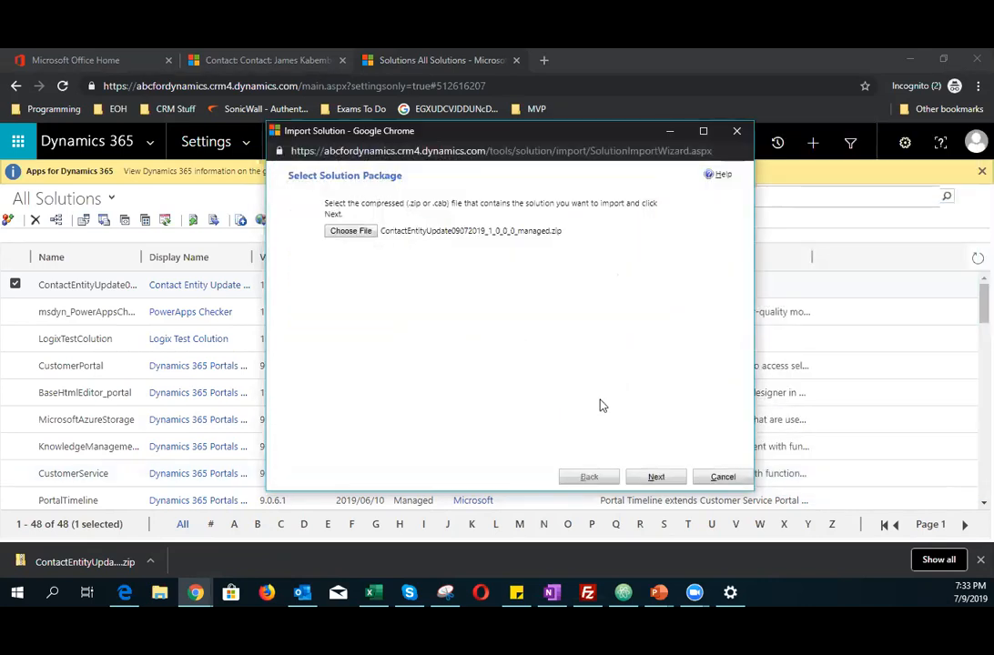
pyautogui.click(654, 477)
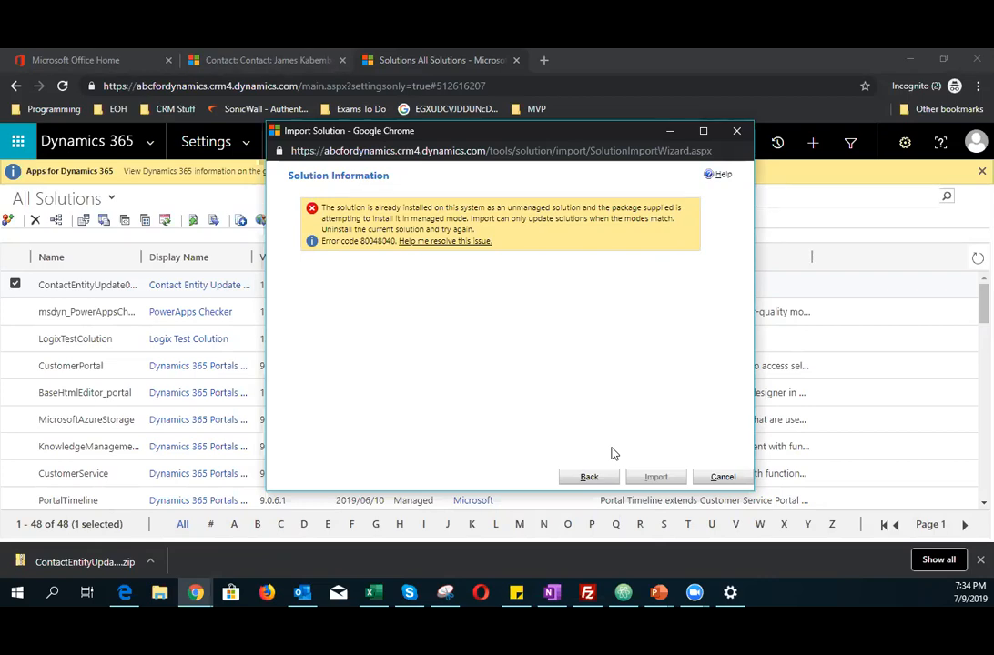
pyautogui.click(736, 131)
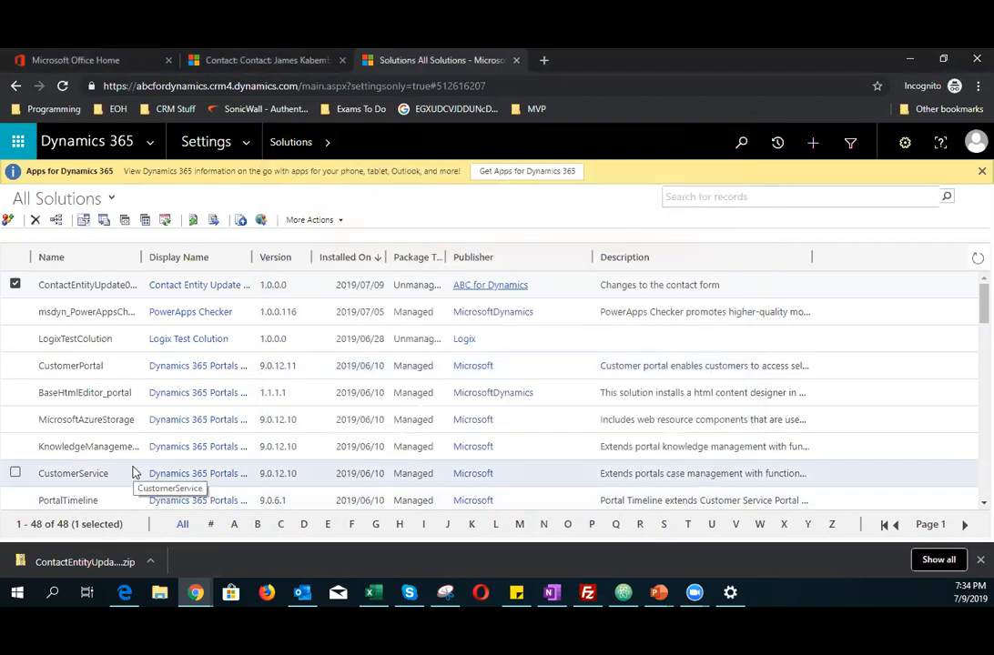